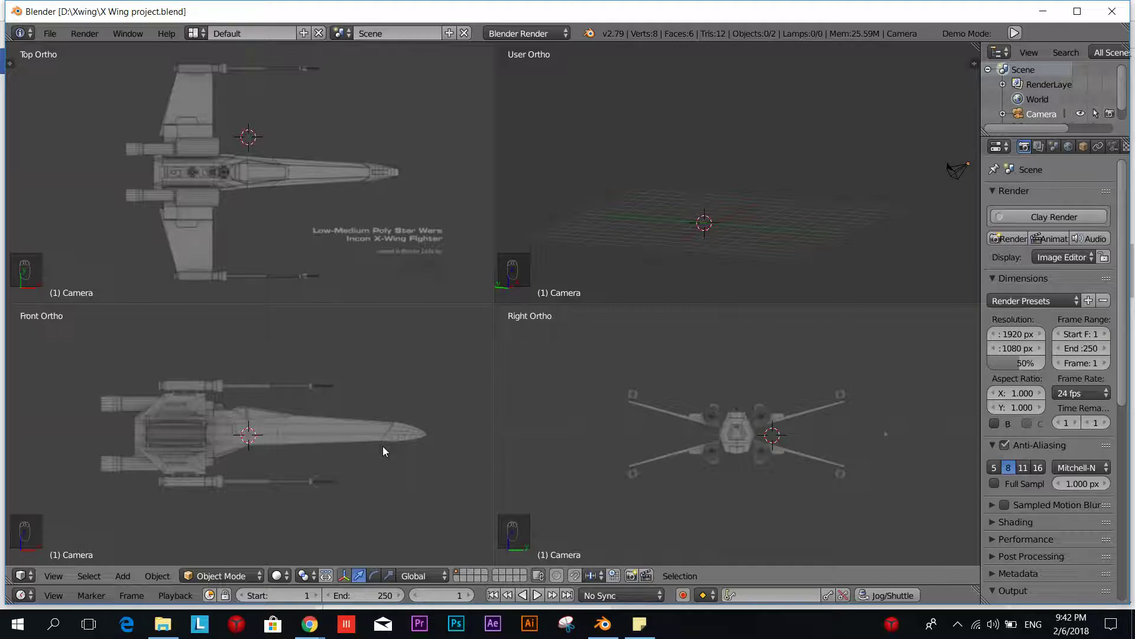
- Unhide the hidden cube, make it the selected object and enter Edit Mode on it
key(alt+h)
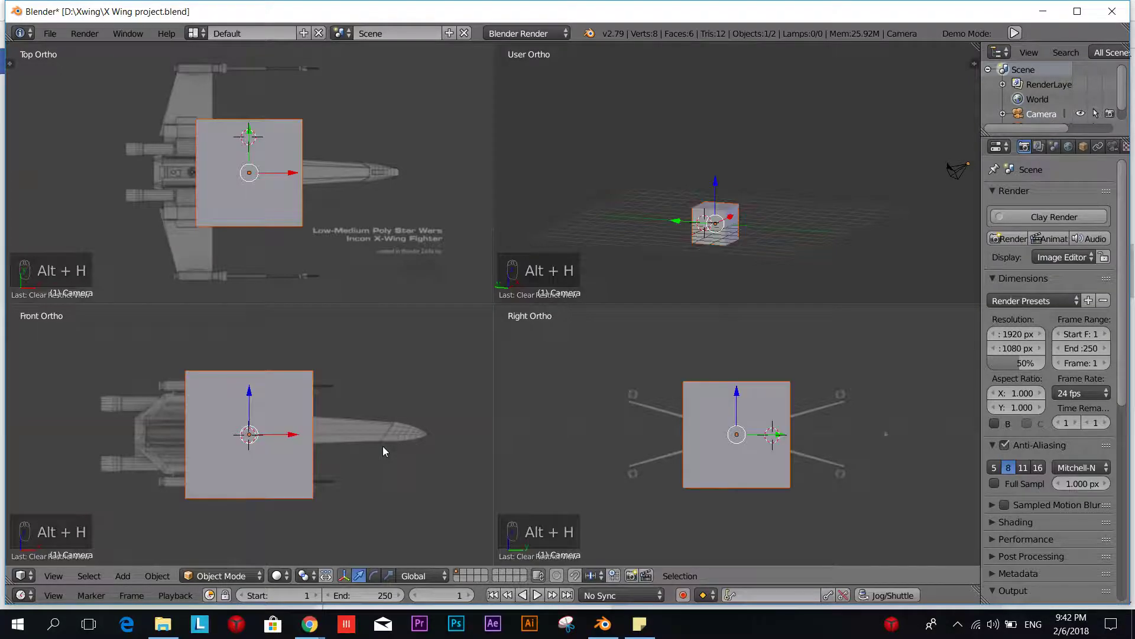
scroll(334, 440, up, 1)
right_click(278, 430)
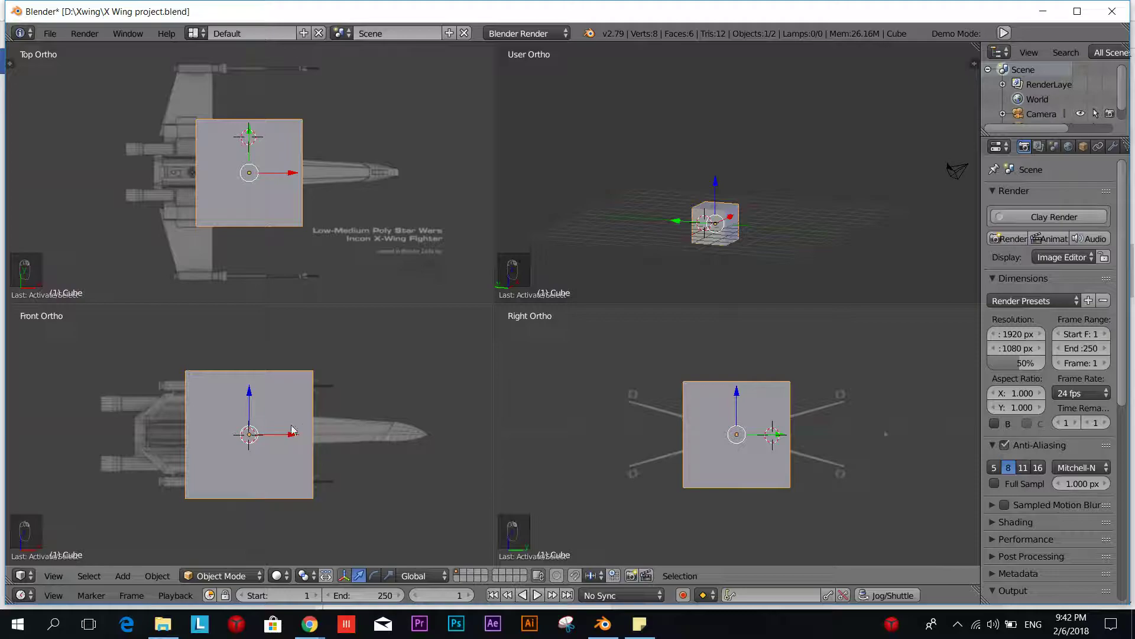
key(Tab)
click(407, 431)
scroll(324, 441, up, 3)
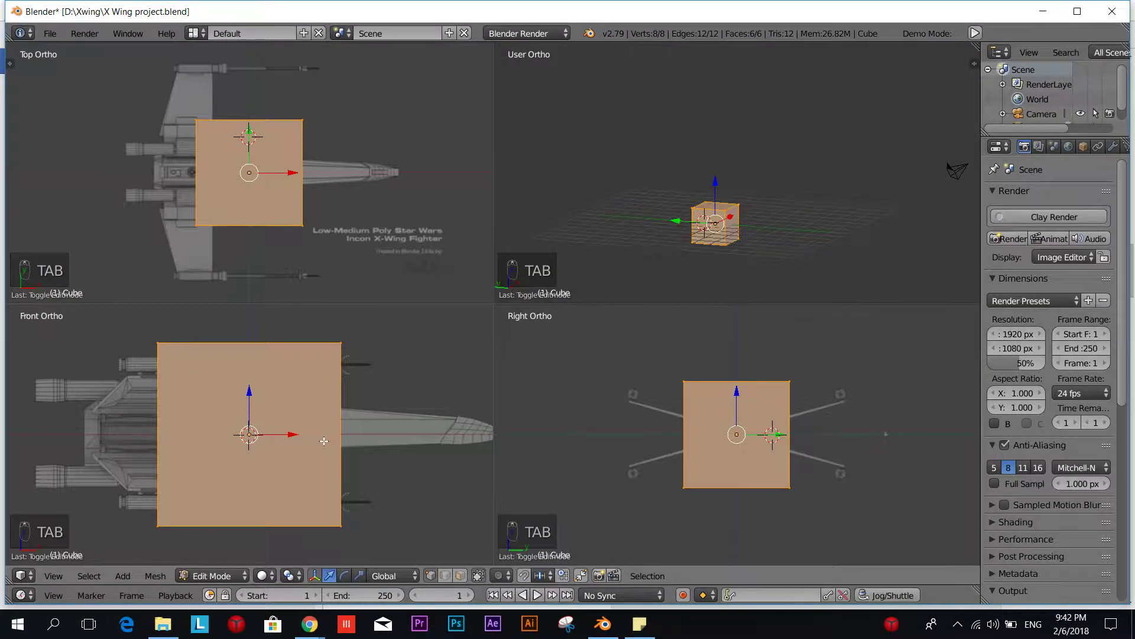
- Move the whole cube forward along the fuselage in the front view and scale it down to about 0.18
scroll(323, 349, down, 1)
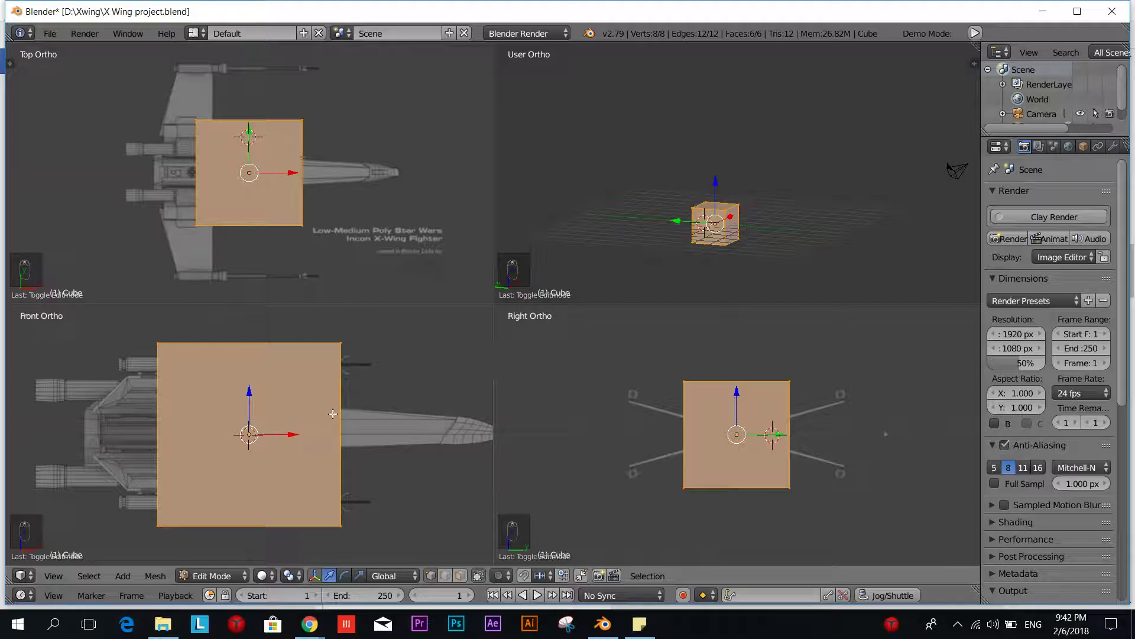
scroll(333, 413, down, 3)
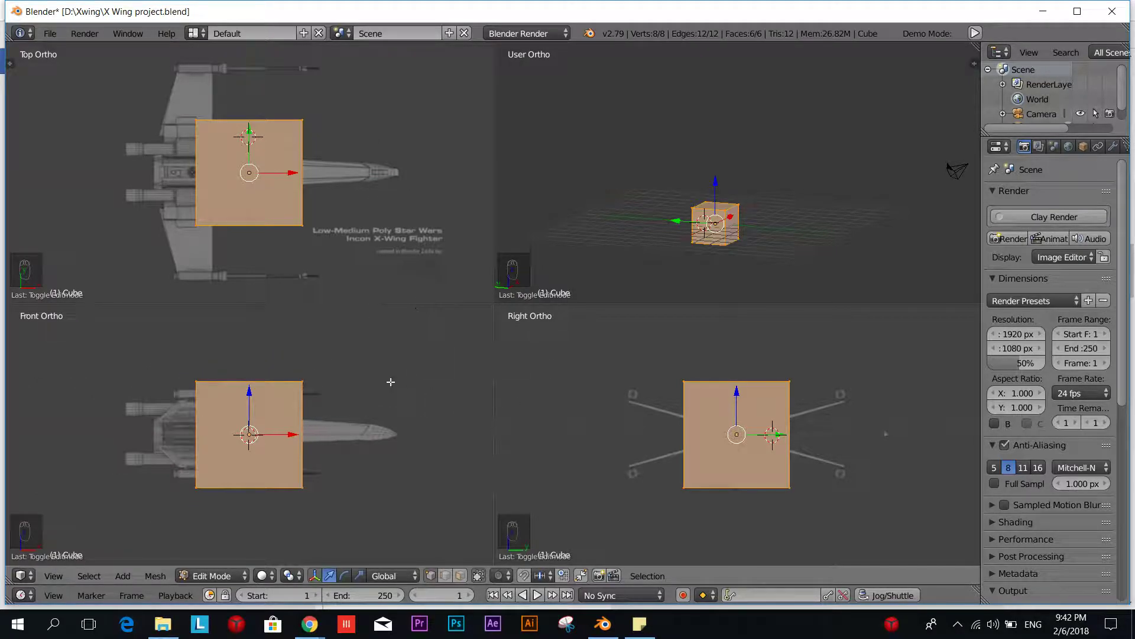
scroll(365, 441, up, 3)
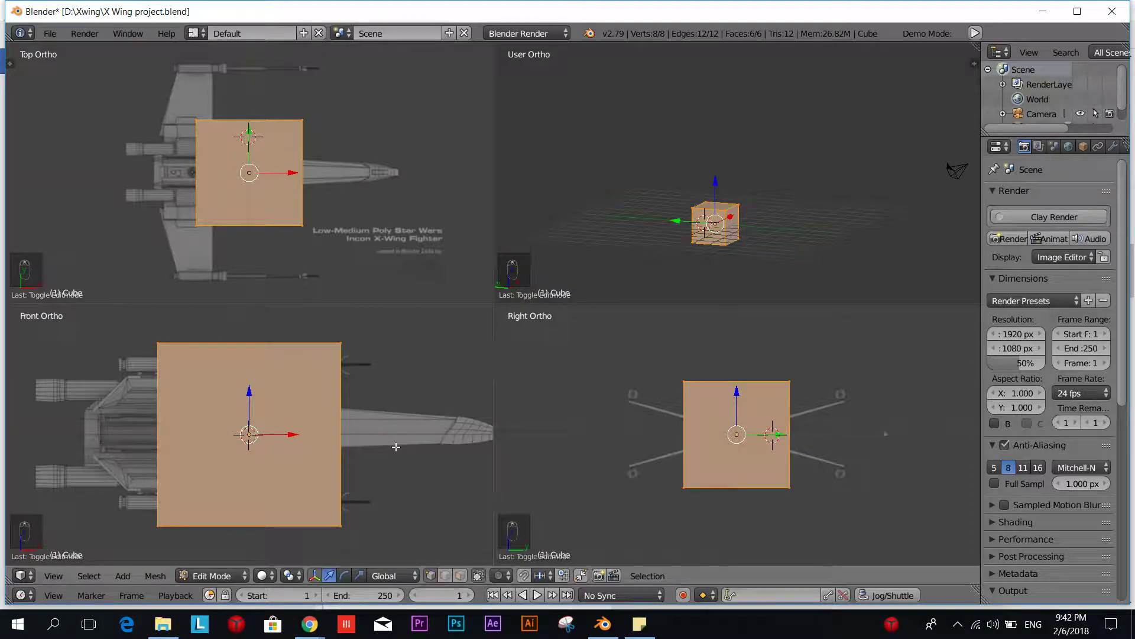
scroll(349, 419, down, 2)
key(g)
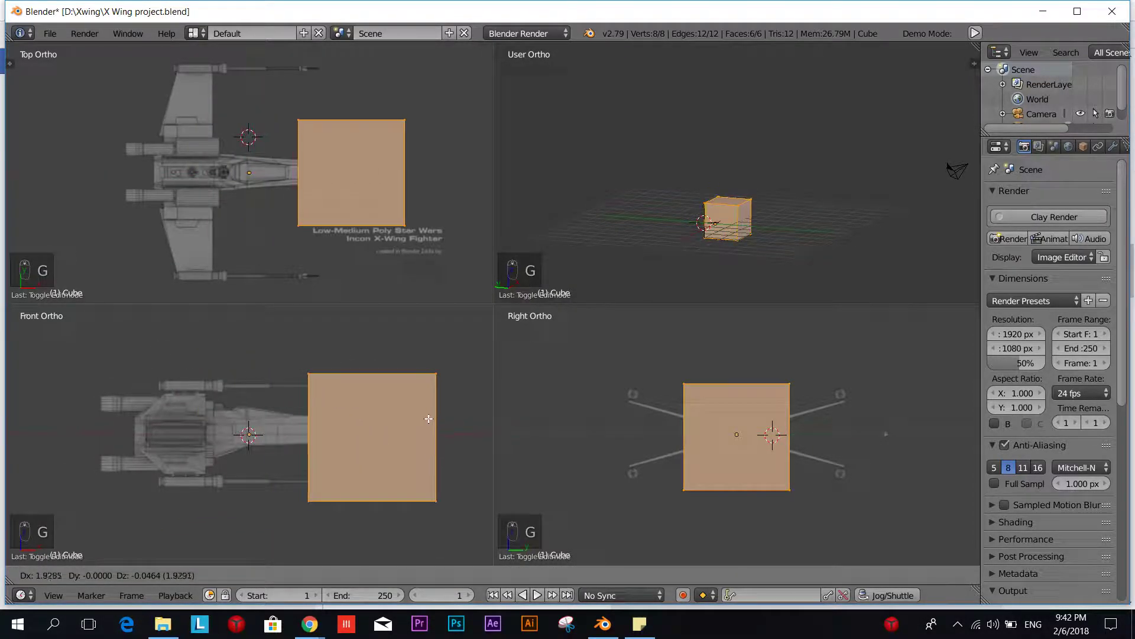
click(435, 412)
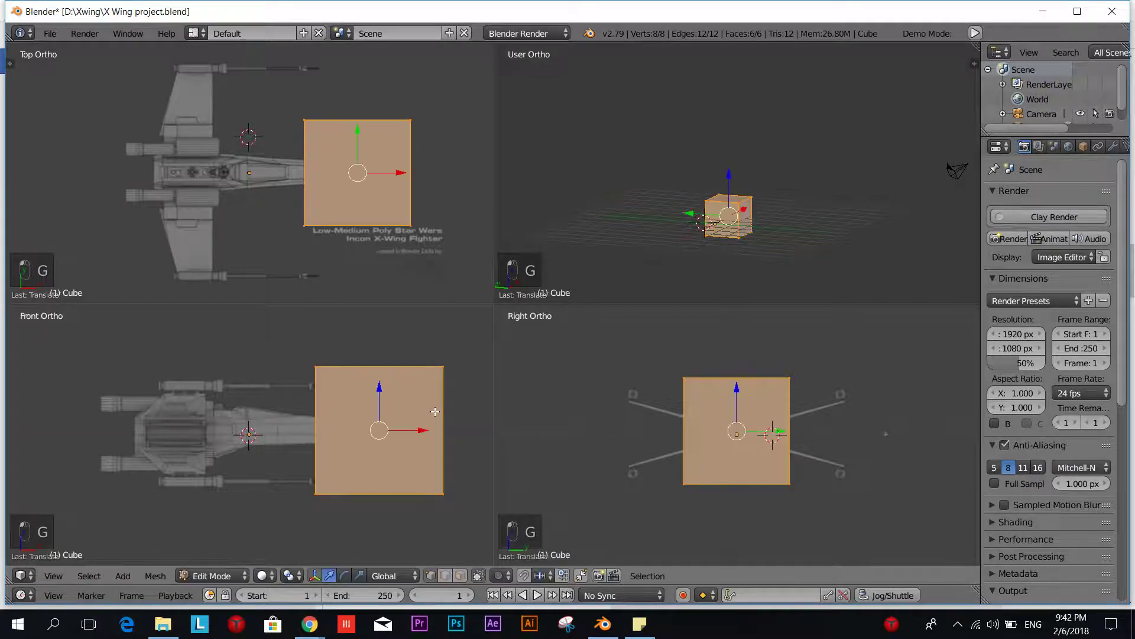
key(s)
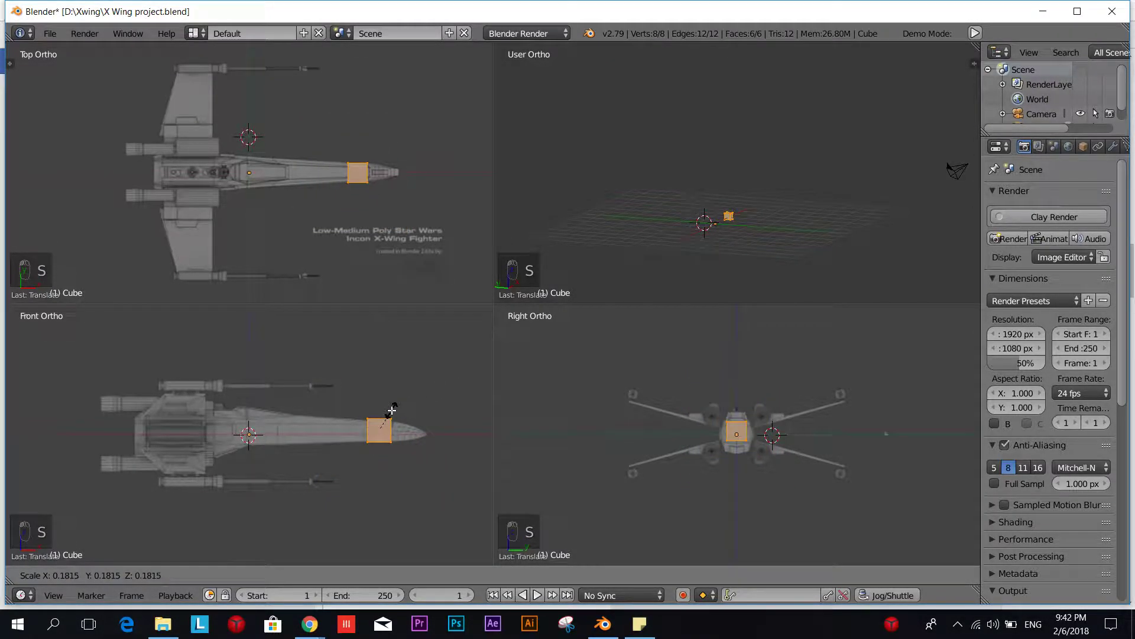
click(391, 420)
- Move the small cube forward in the front view until it covers the tip of the X-wing's nose
scroll(391, 420, up, 3)
shift+middle_drag(392, 420, 196, 434)
key(g)
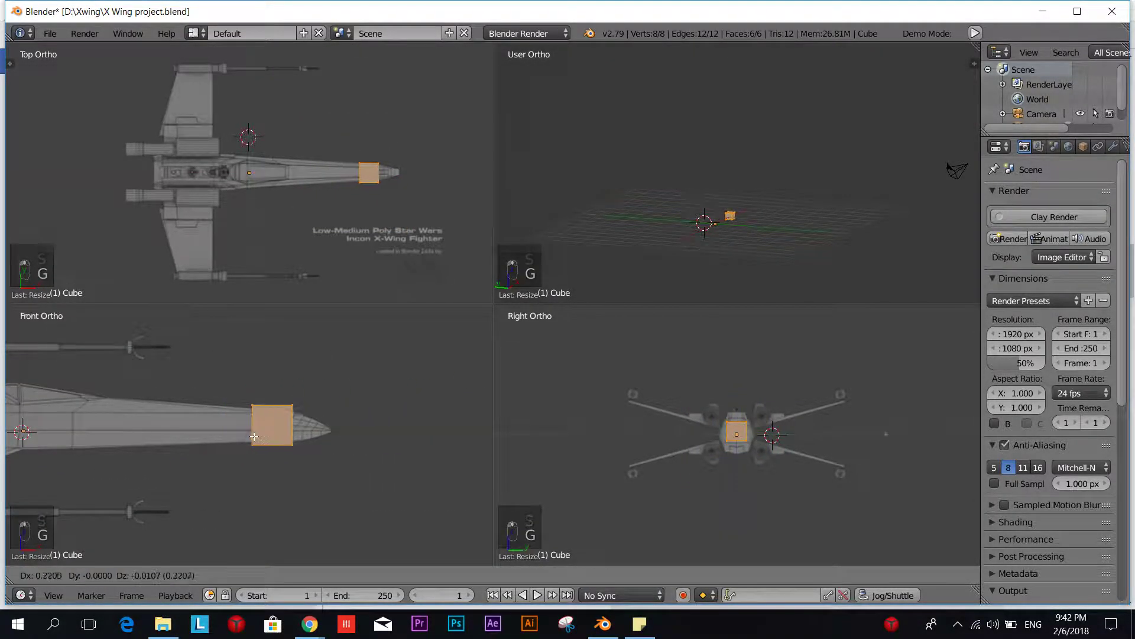
click(298, 440)
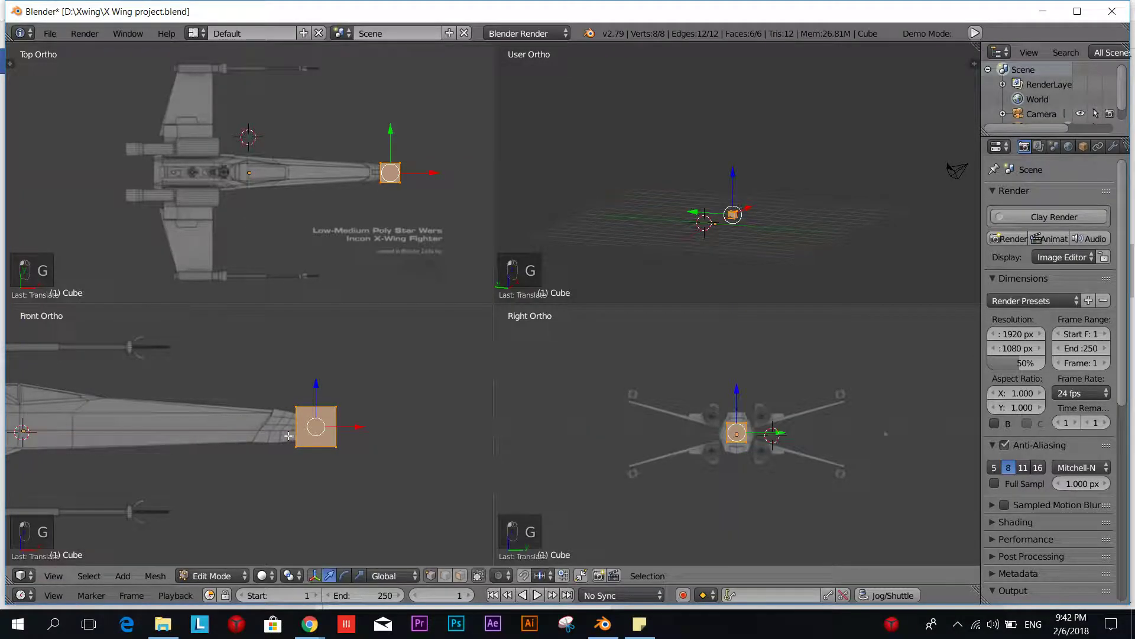
scroll(326, 448, up, 4)
shift+middle_drag(419, 439, 359, 437)
scroll(359, 437, up, 2)
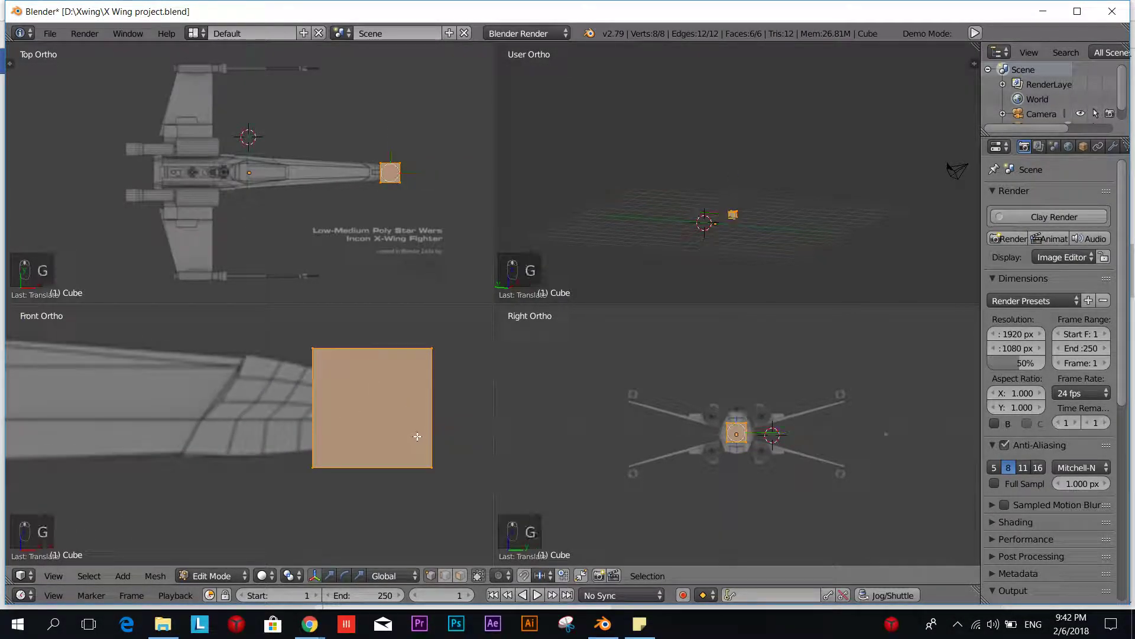
key(g)
click(412, 437)
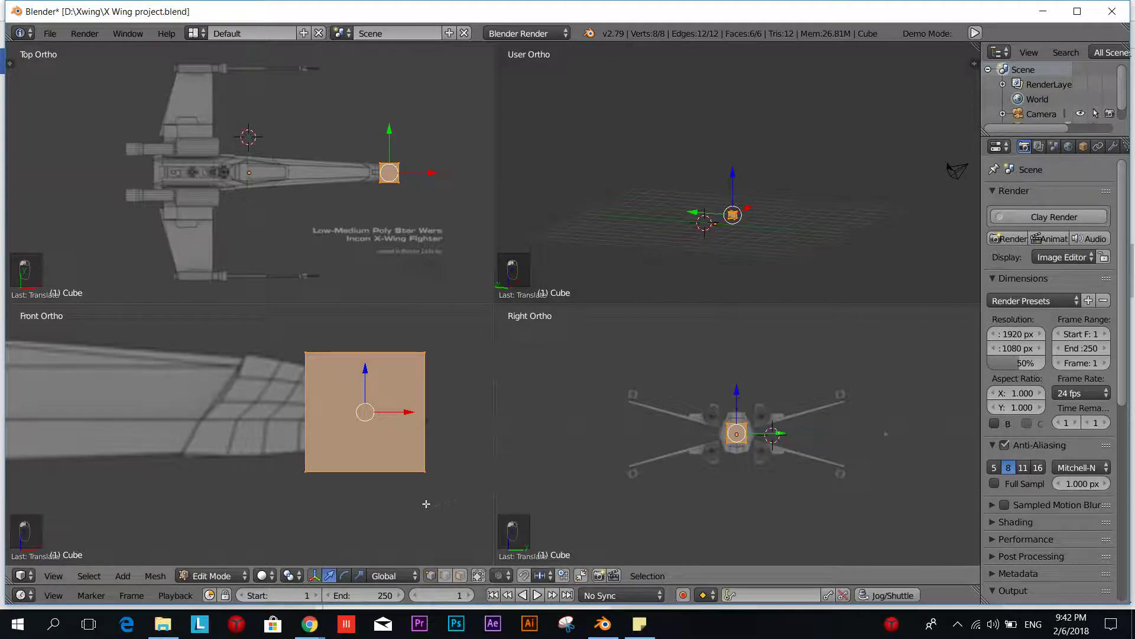
- Switch the viewport shading to Wireframe to see the nose blueprint through the cube
middle_drag(805, 222, 680, 261)
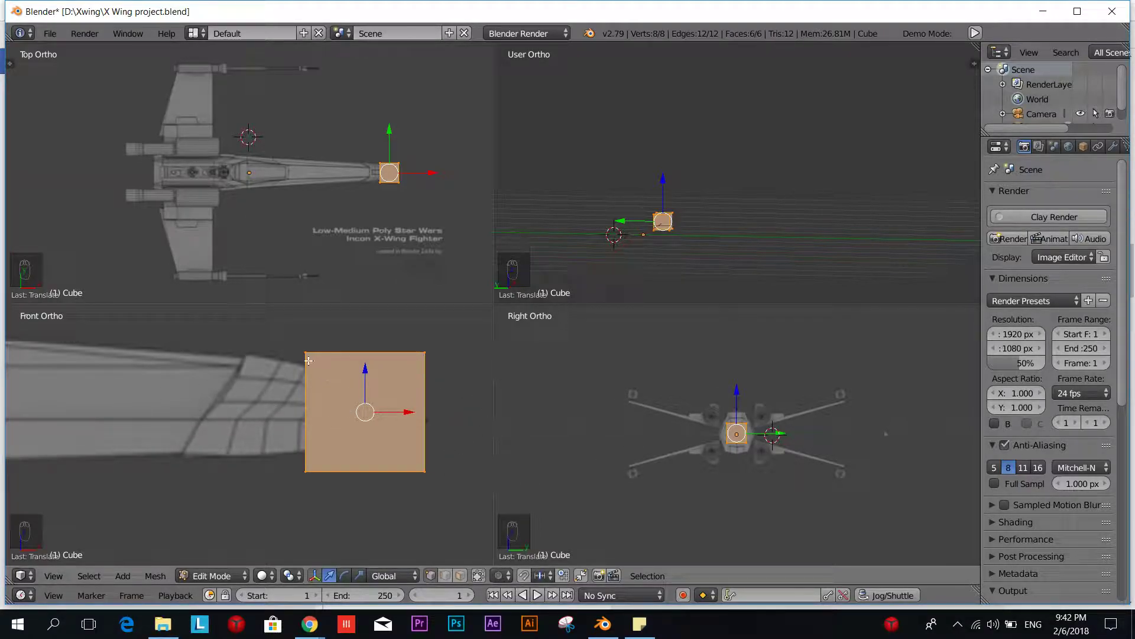
scroll(317, 364, down, 3)
scroll(288, 421, up, 4)
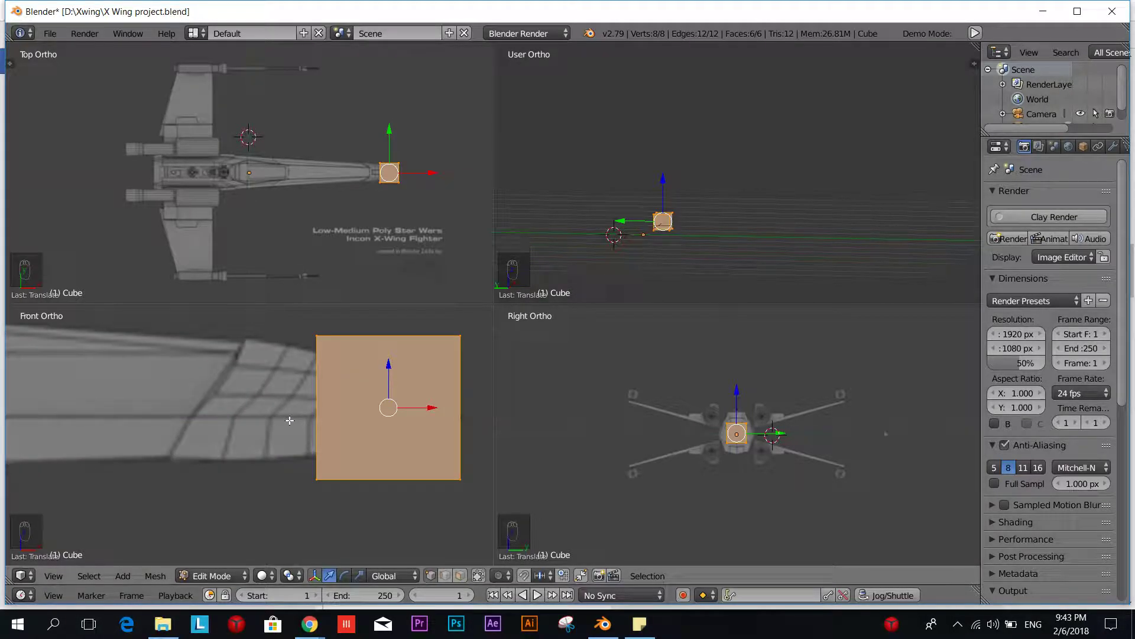
scroll(289, 419, down, 4)
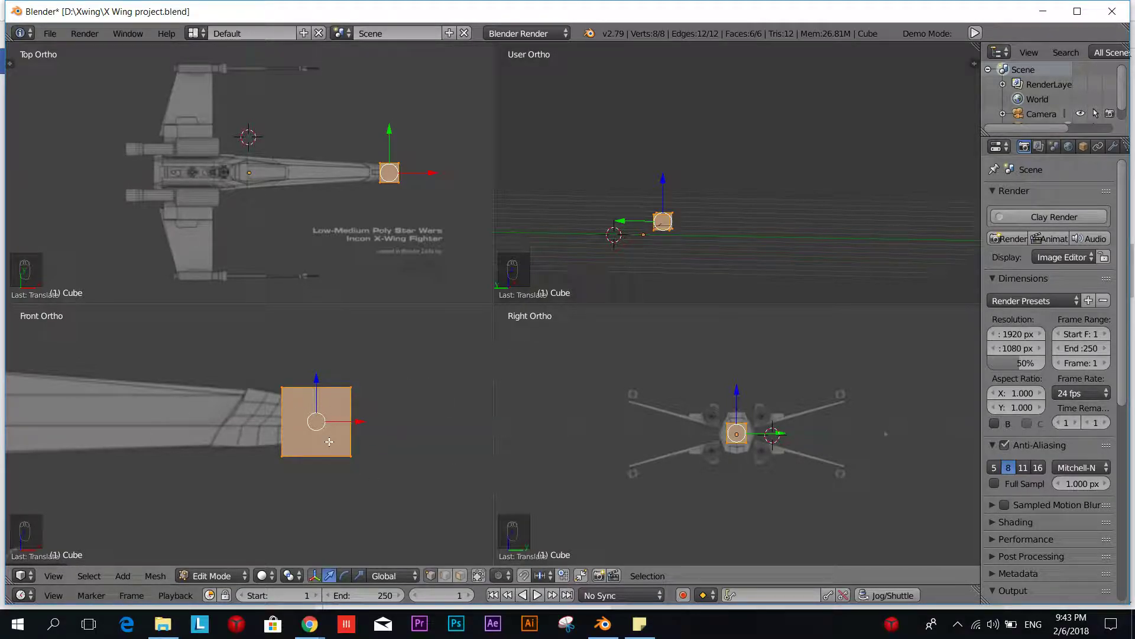
scroll(313, 442, up, 3)
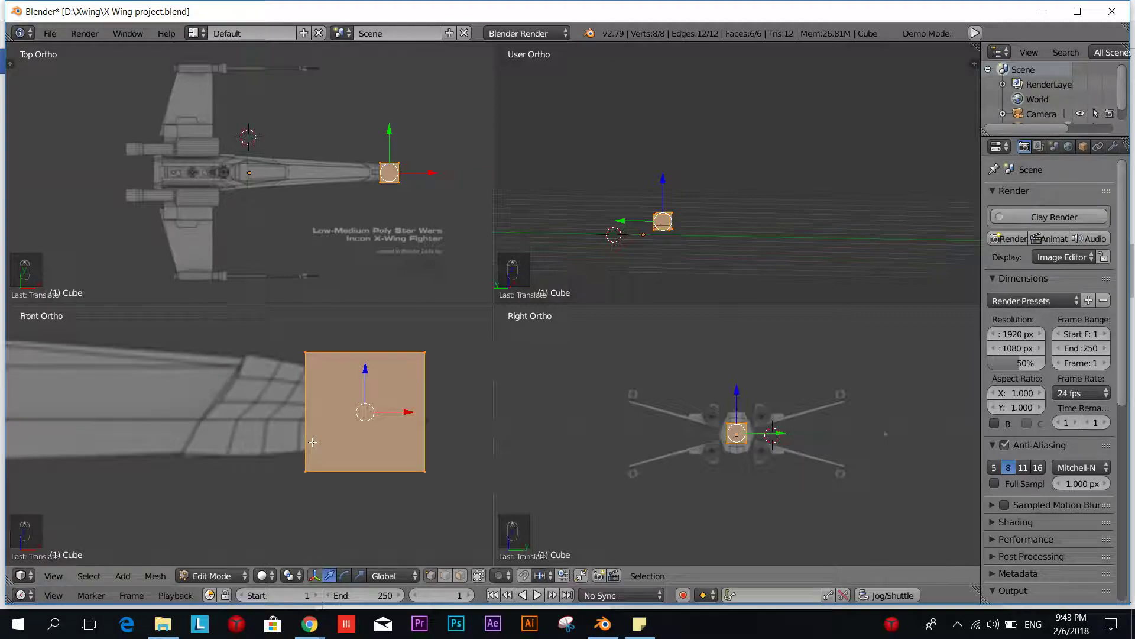
key(z)
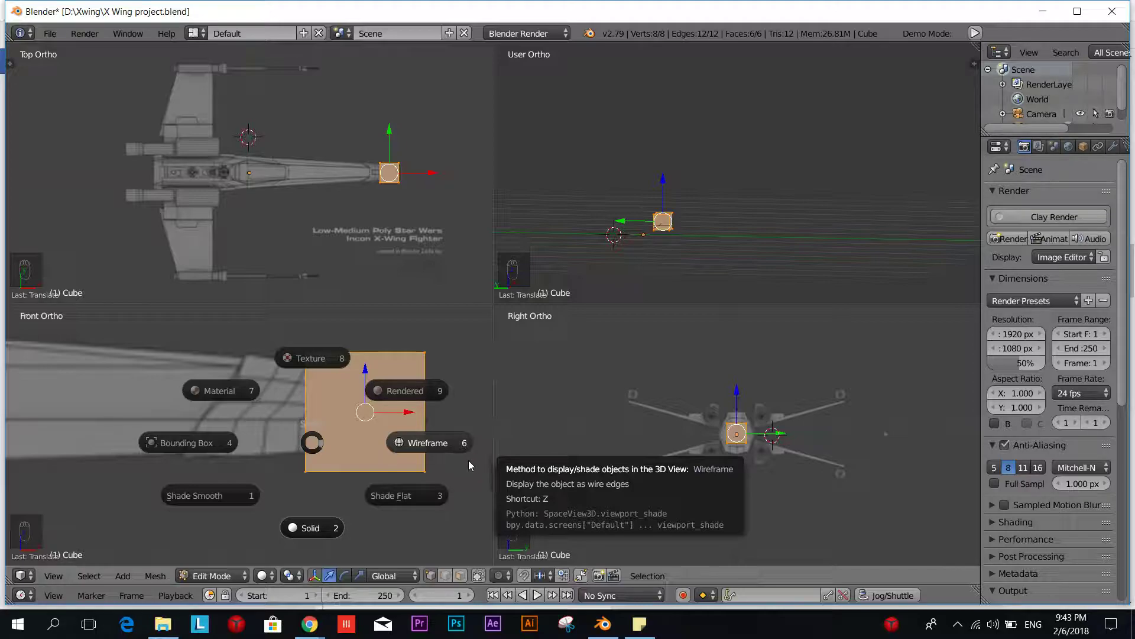
click(435, 446)
scroll(431, 443, up, 4)
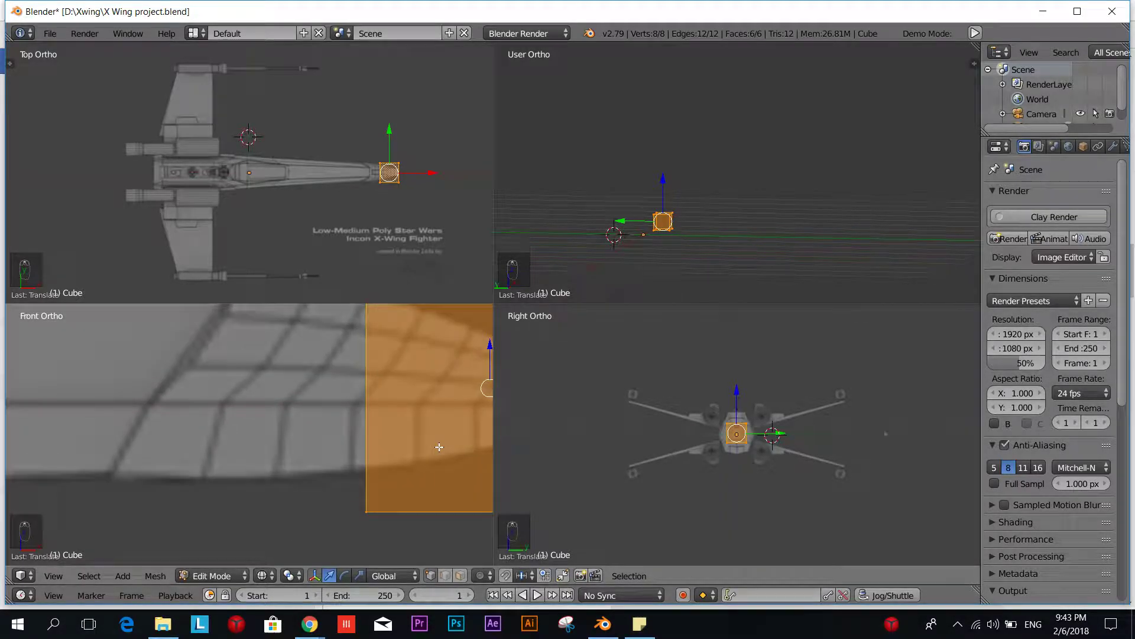
shift+middle_drag(346, 447, 315, 446)
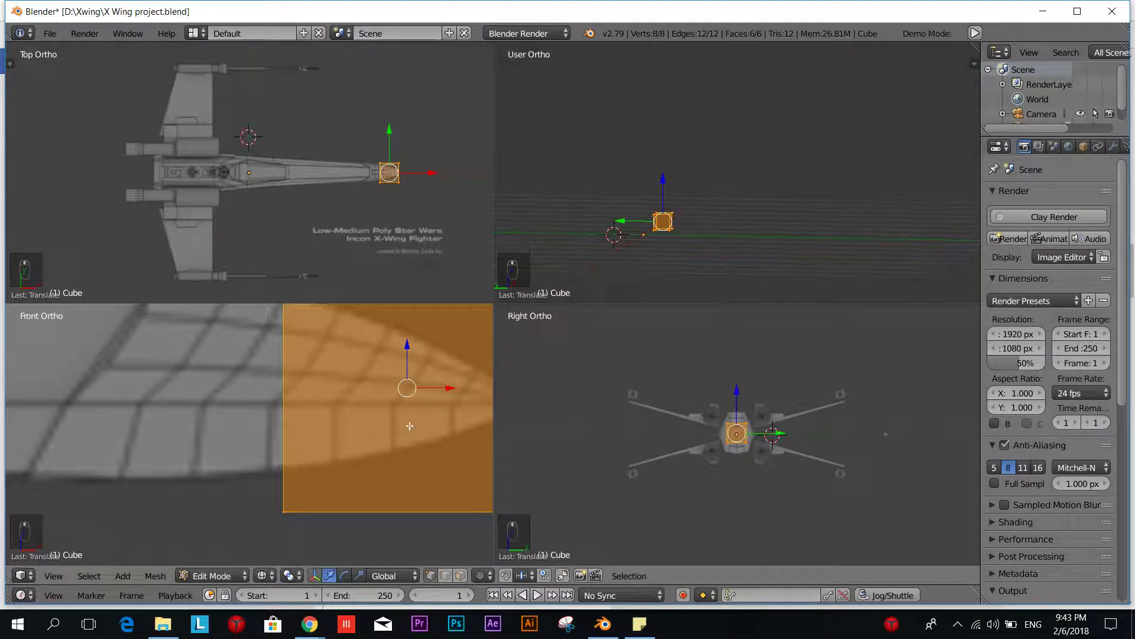
scroll(409, 425, down, 4)
shift+middle_drag(330, 484, 366, 459)
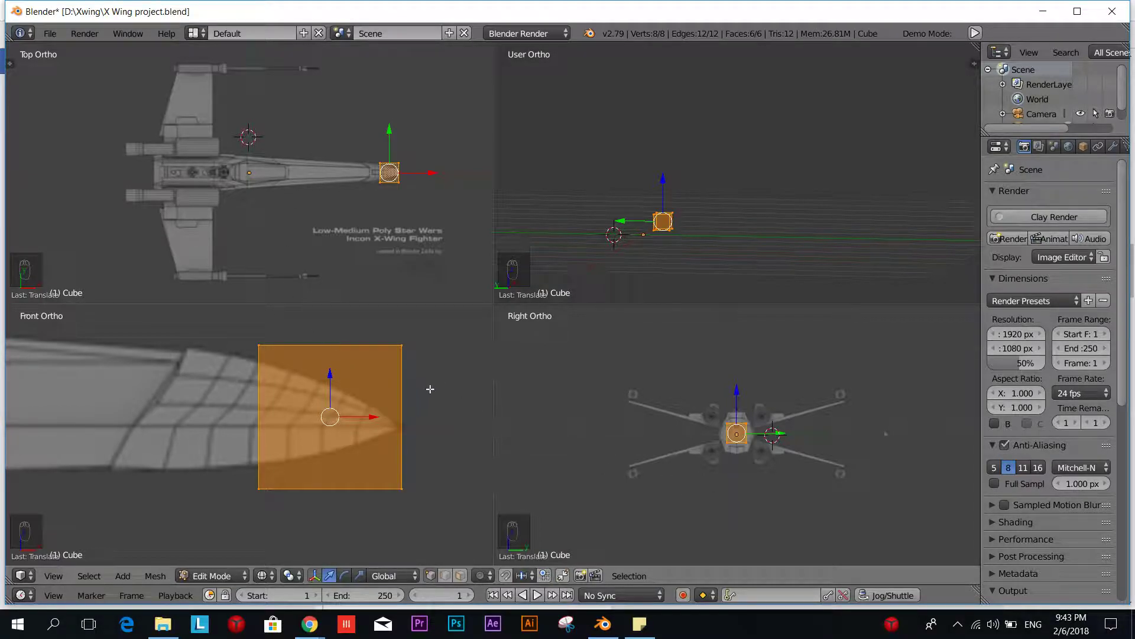
- Select the four vertices at the cube's front end, scale them to about 0.13 along Z and align them with the nose tip
key(a)
key(b)
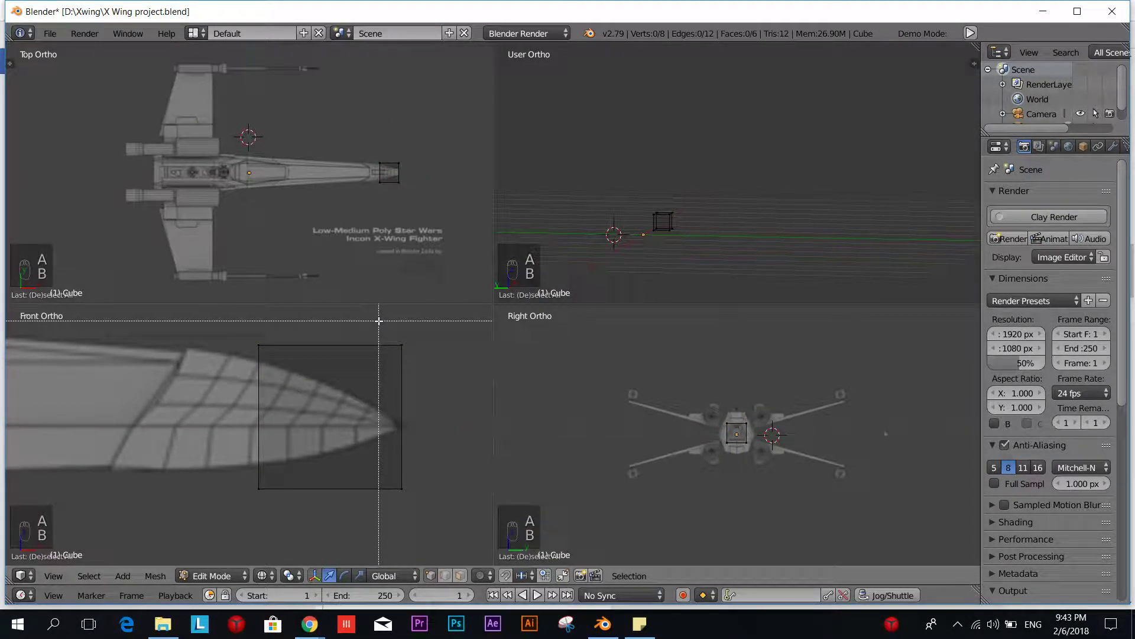
drag(379, 321, 438, 521)
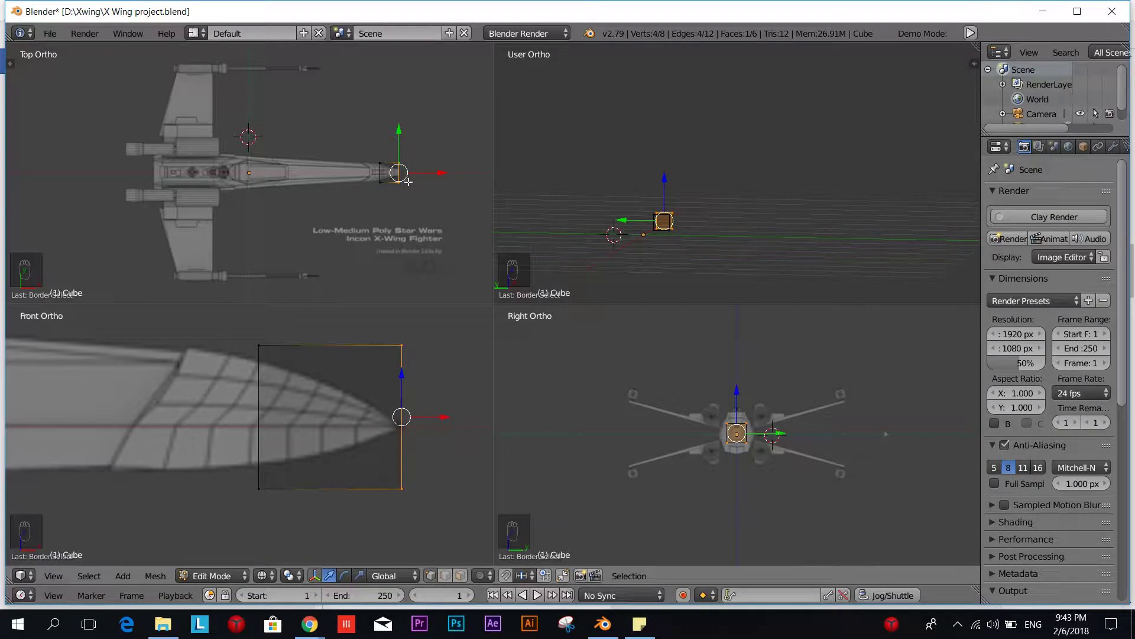
scroll(408, 183, up, 3)
shift+middle_drag(444, 211, 285, 220)
scroll(393, 230, up, 4)
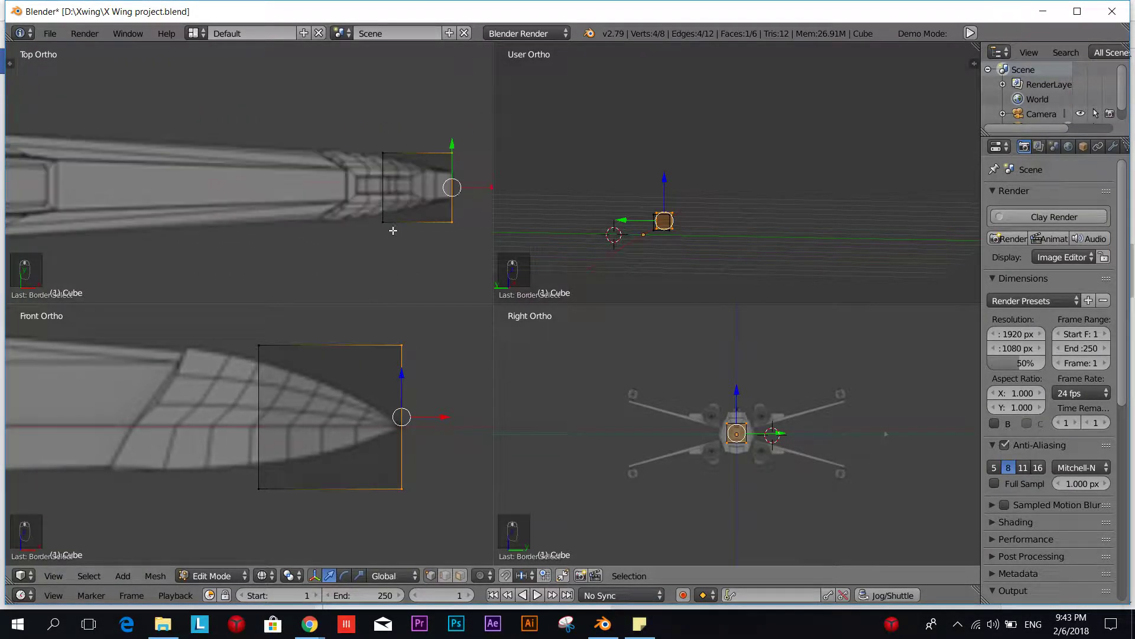
shift+middle_drag(466, 241, 423, 215)
scroll(289, 232, up, 2)
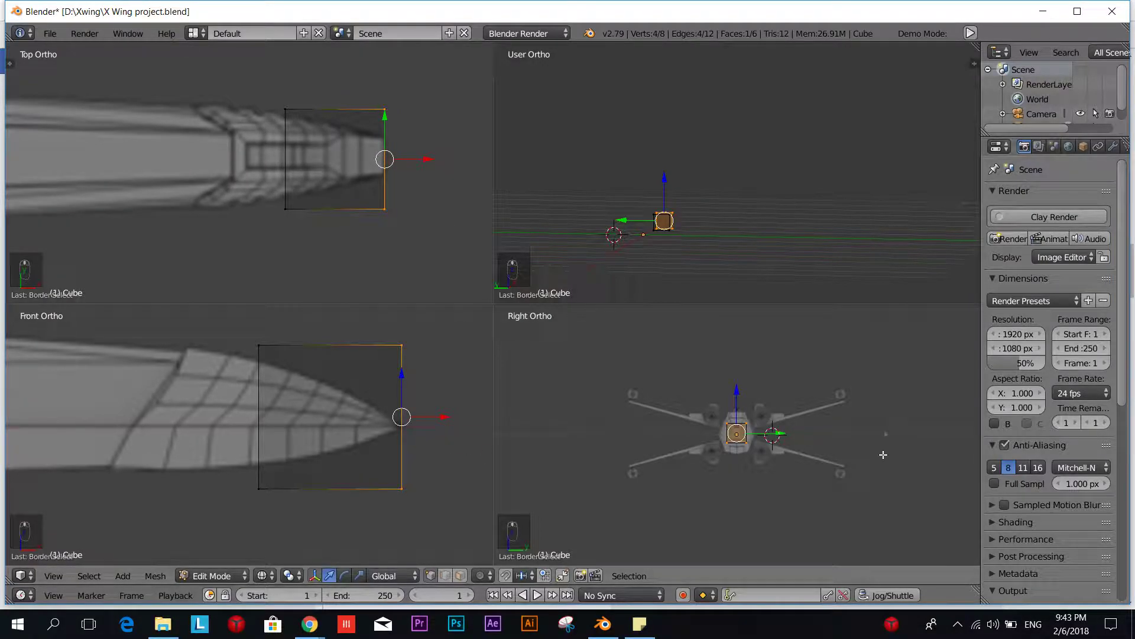
scroll(883, 455, up, 10)
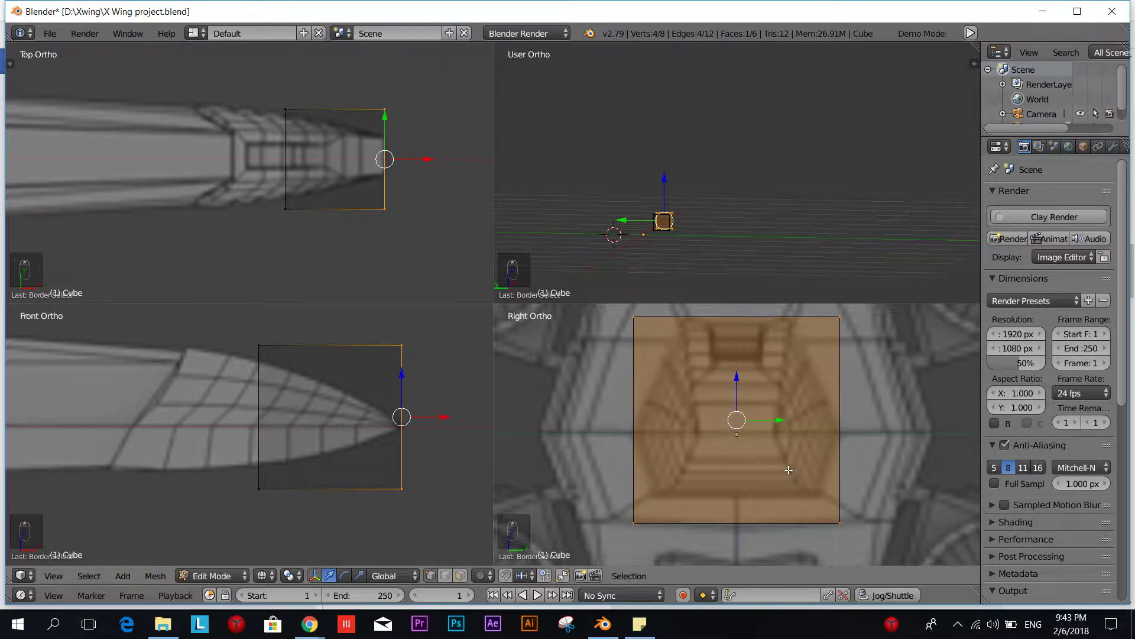
scroll(789, 469, down, 2)
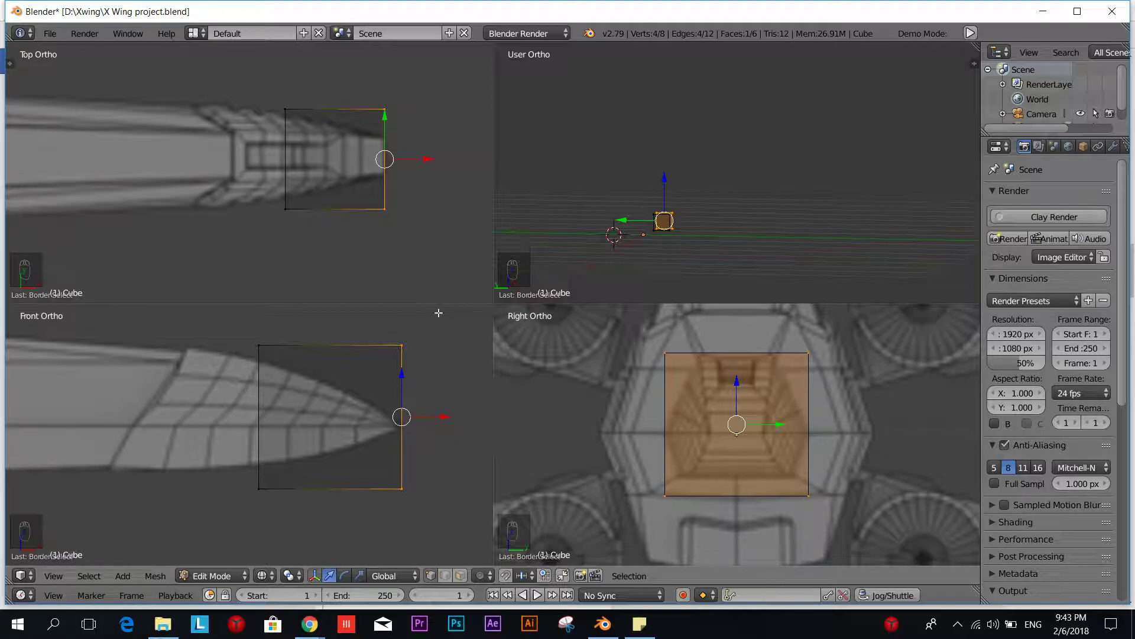
key(s)
key(z)
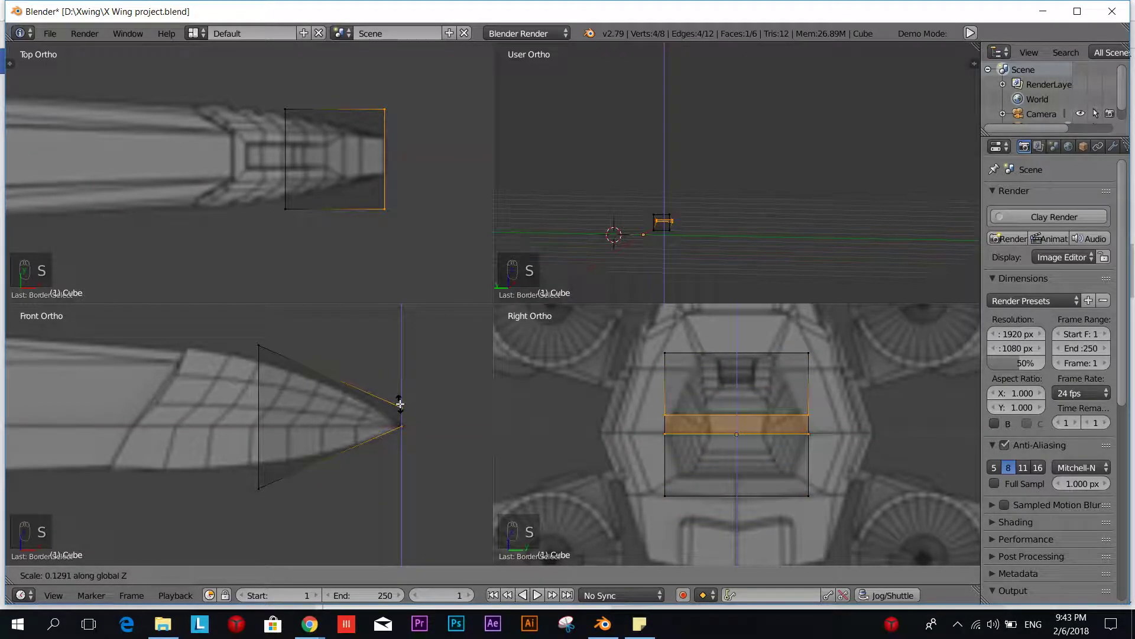
click(400, 405)
key(g)
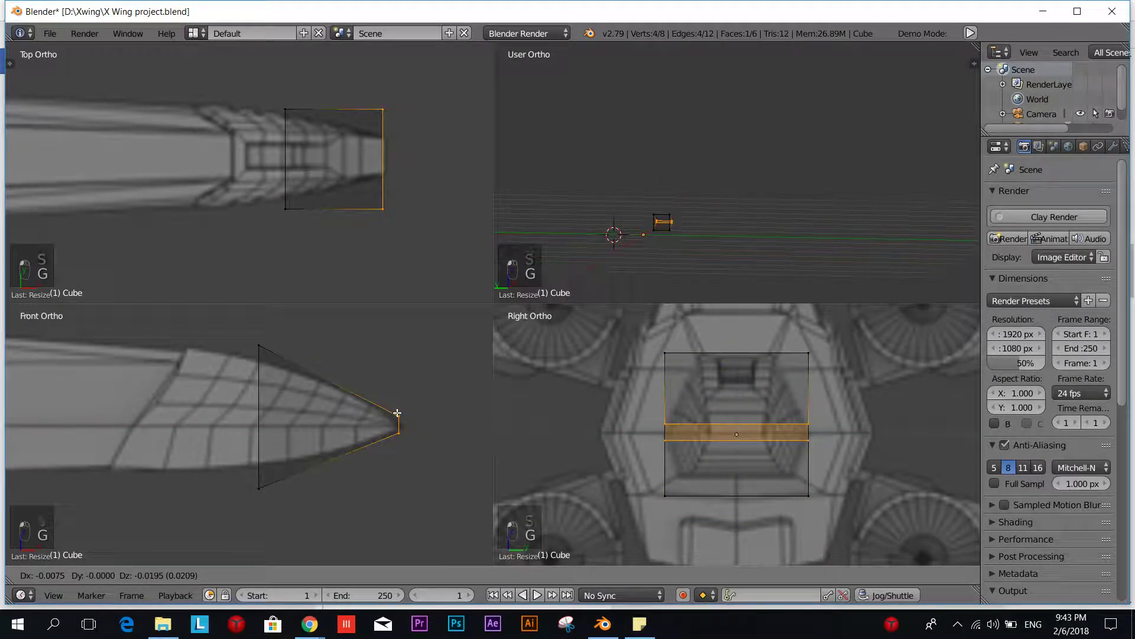
click(403, 405)
- Scale the front-end vertices to about 0.43 along Y and nudge them onto the nose tip in the top view
key(s)
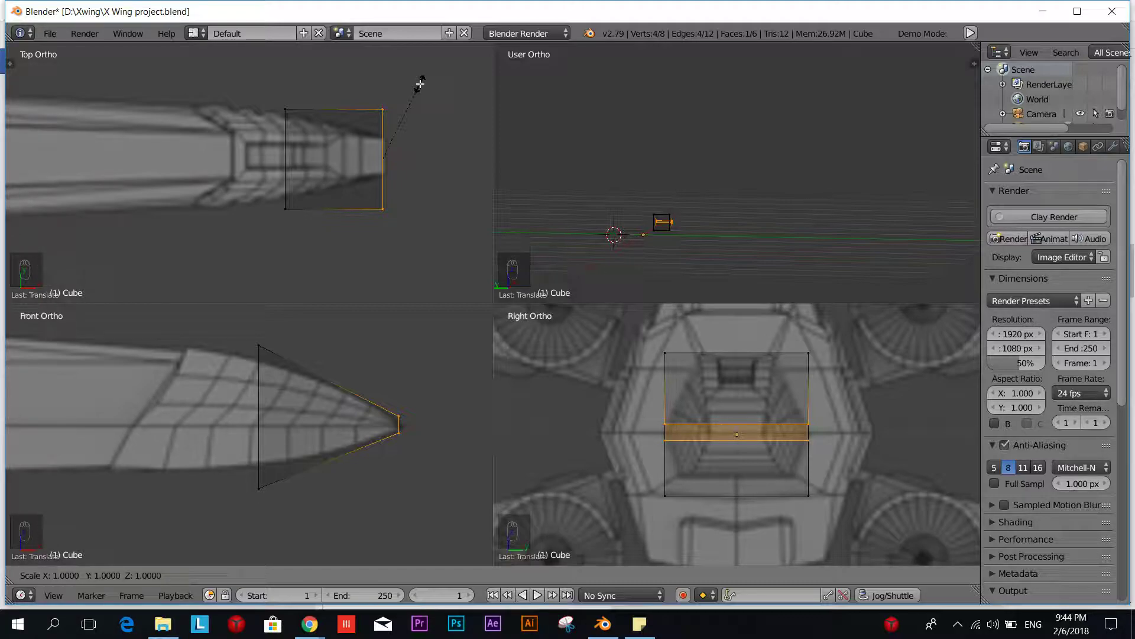
key(y)
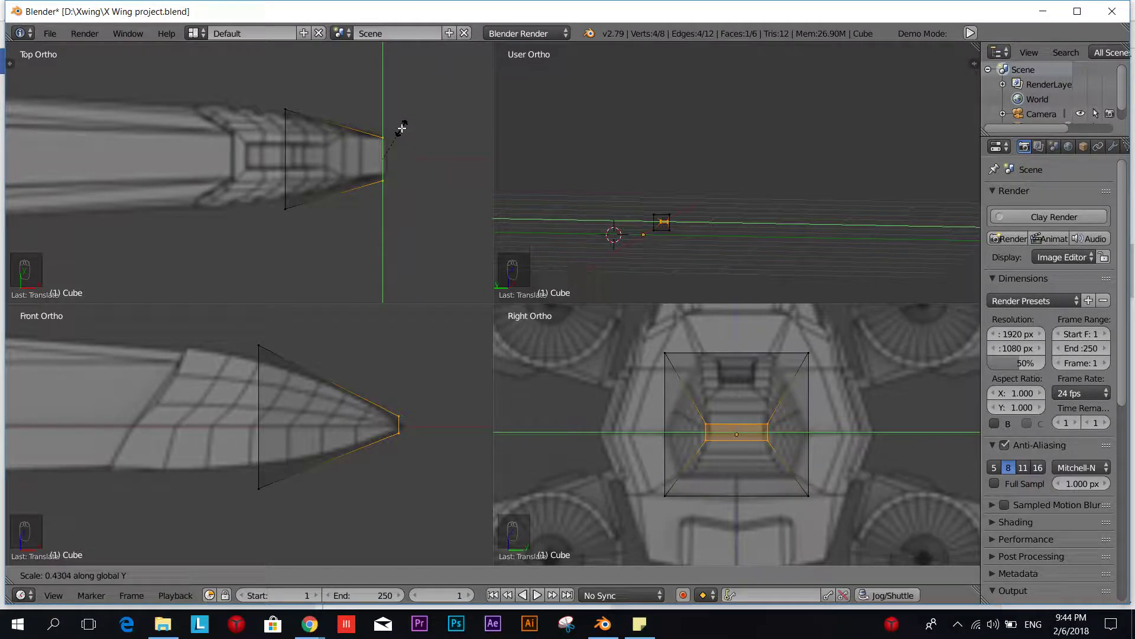
click(402, 128)
key(g)
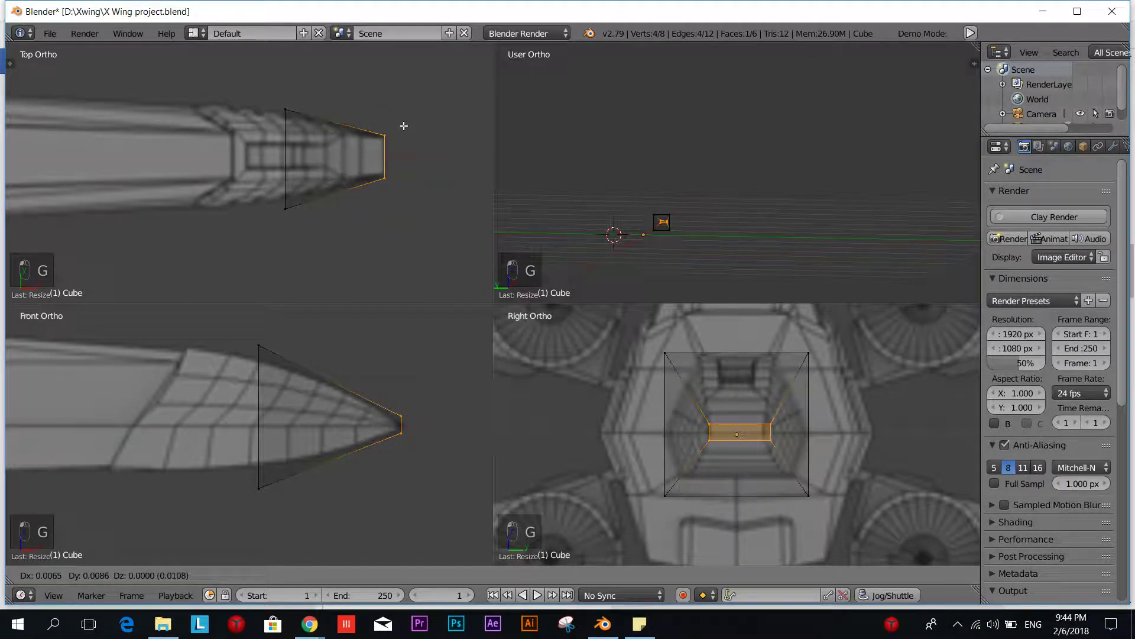
click(404, 126)
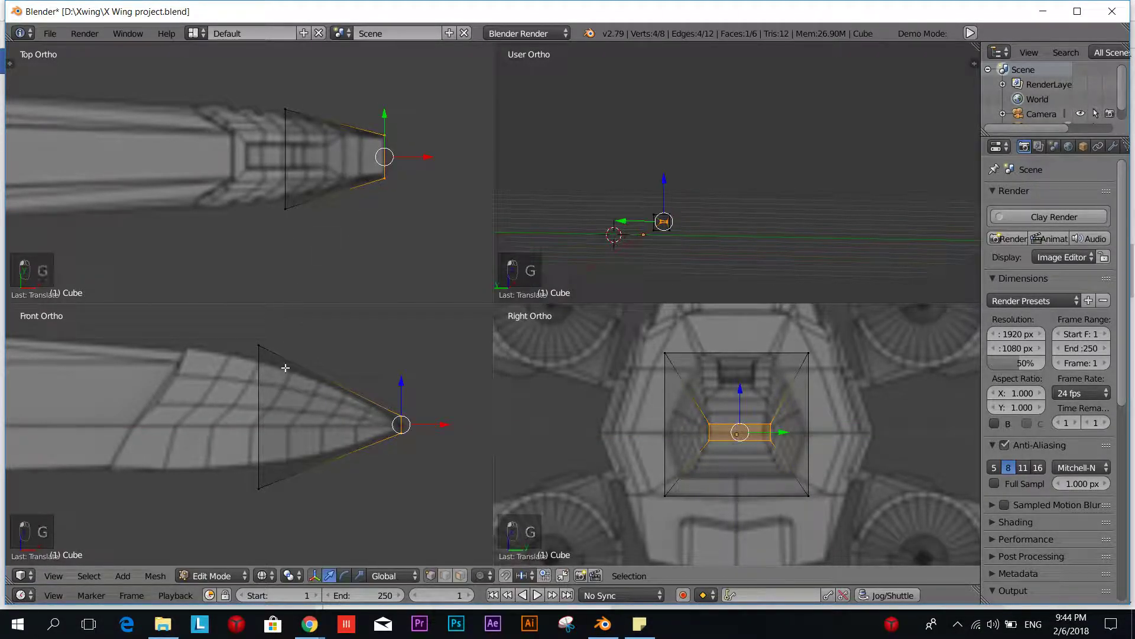
- Select the four vertices at the cube's rear end and move them forward in the front view, close behind the nose tip
key(a)
key(b)
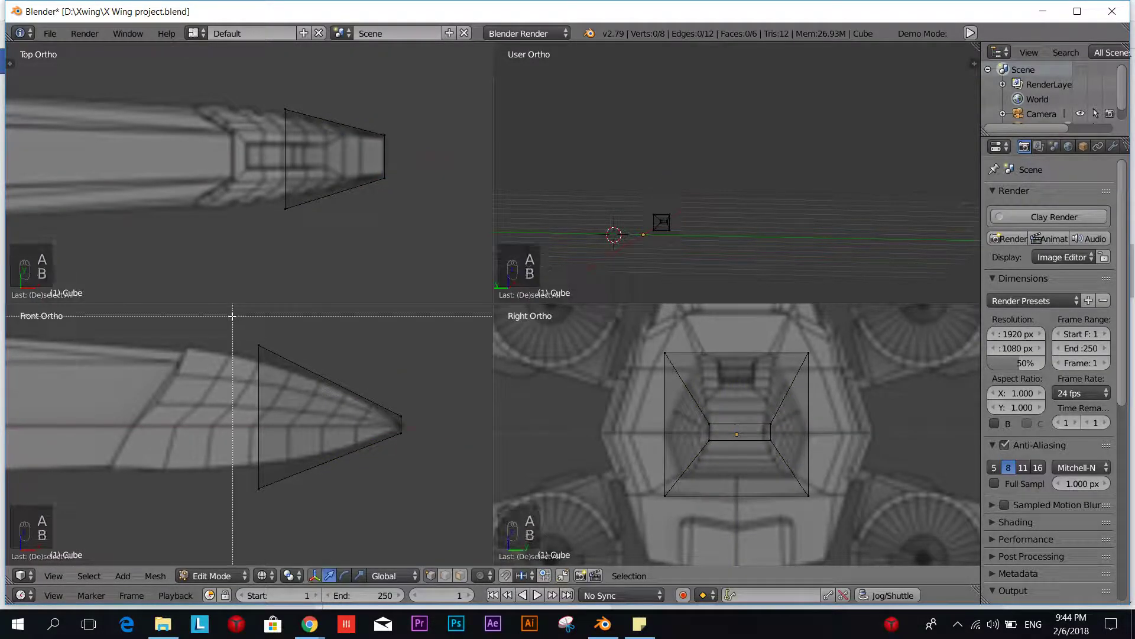
drag(233, 314, 297, 530)
key(g)
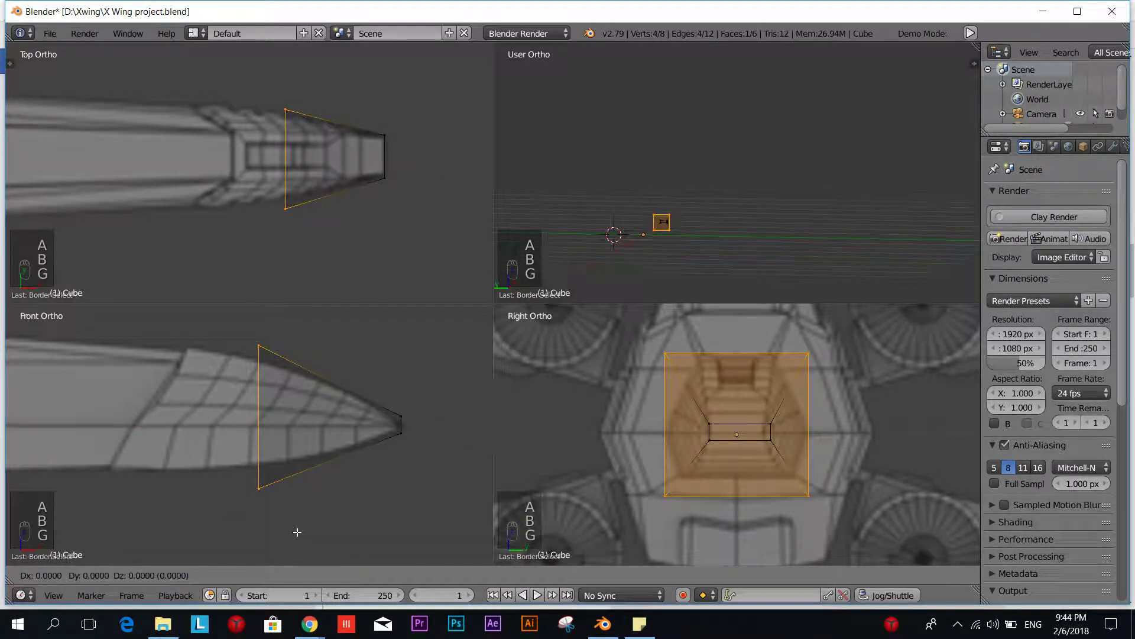
click(388, 534)
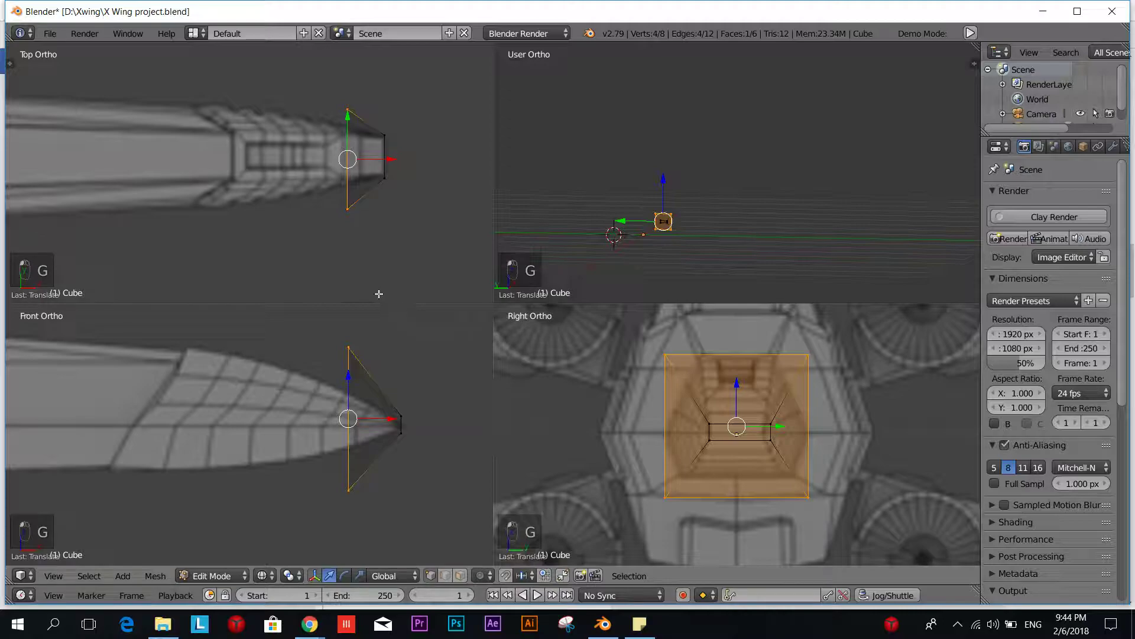
key(s)
key(z)
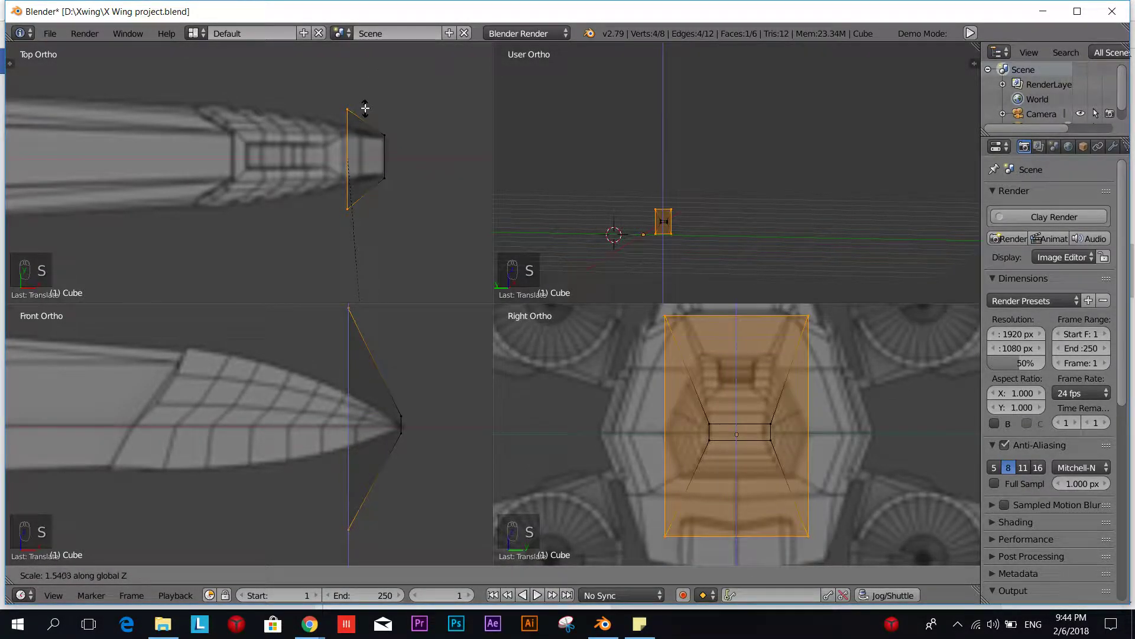
click(416, 477)
- Scale the rear-end vertices to about 0.39 along Z to match the nose outline in the front view
scroll(399, 464, down, 1)
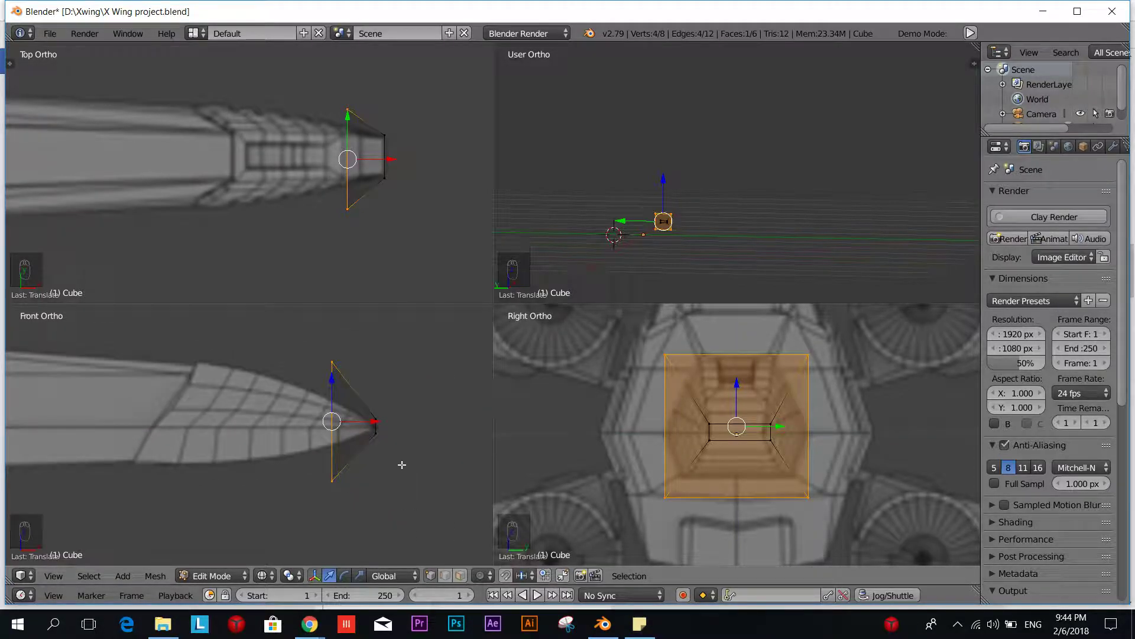
scroll(385, 436, up, 2)
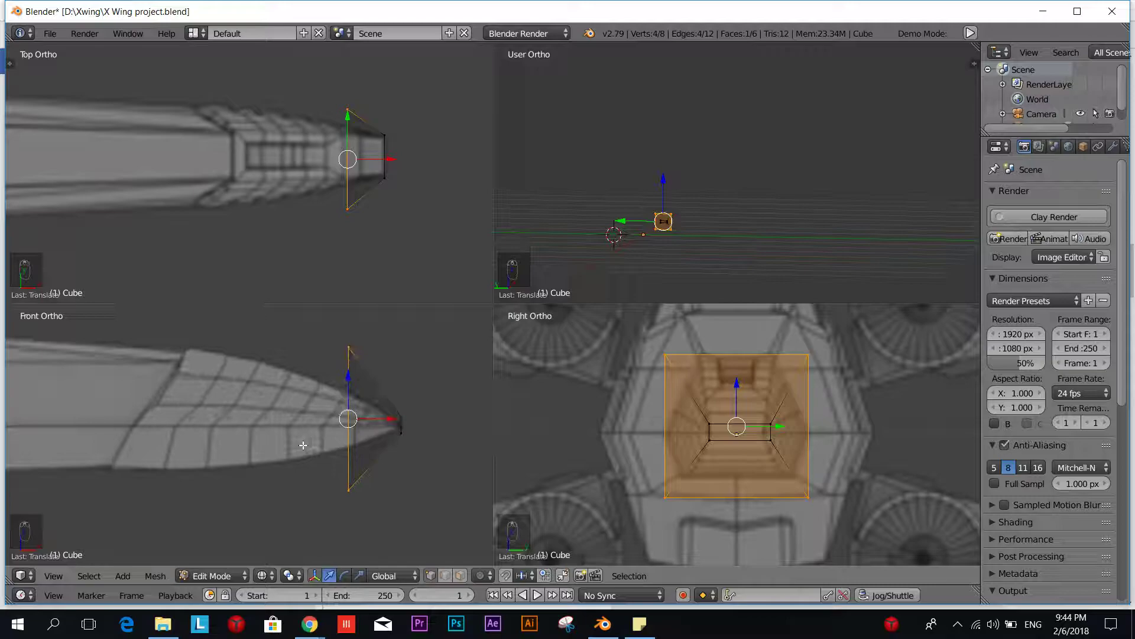
scroll(387, 364, up, 1)
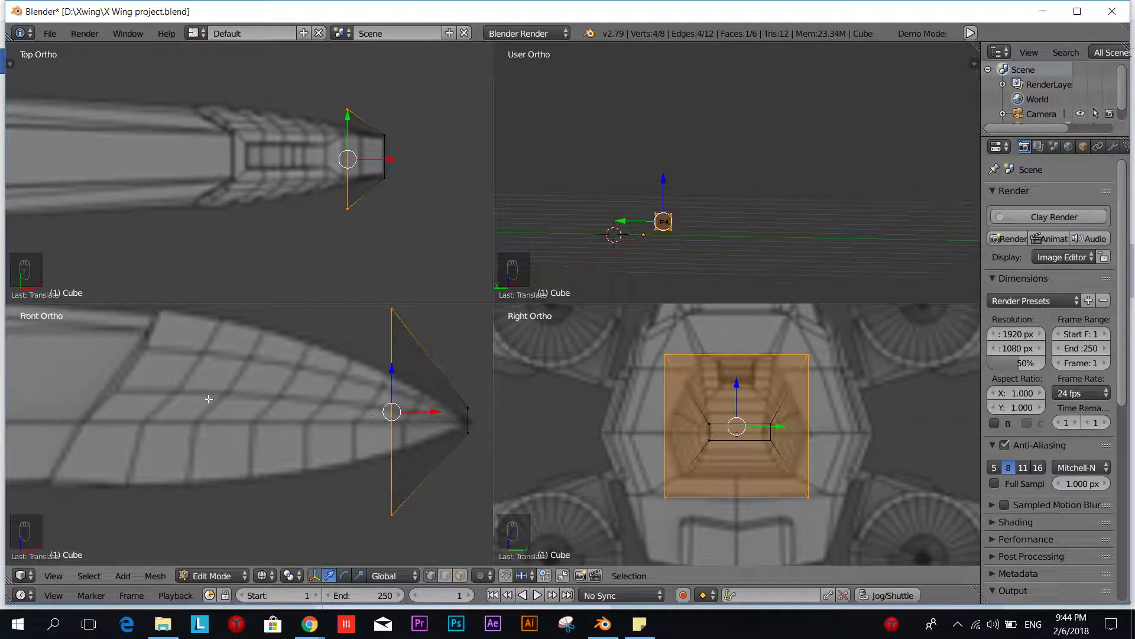
scroll(253, 395, down, 1)
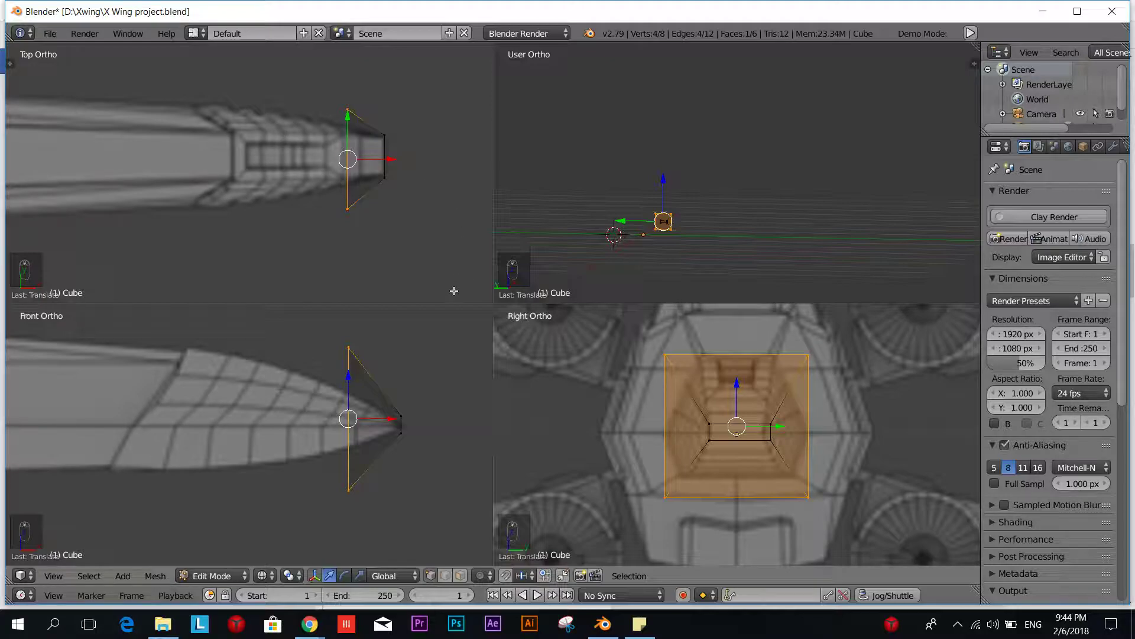
scroll(430, 441, up, 2)
scroll(414, 342, down, 2)
key(s)
key(z)
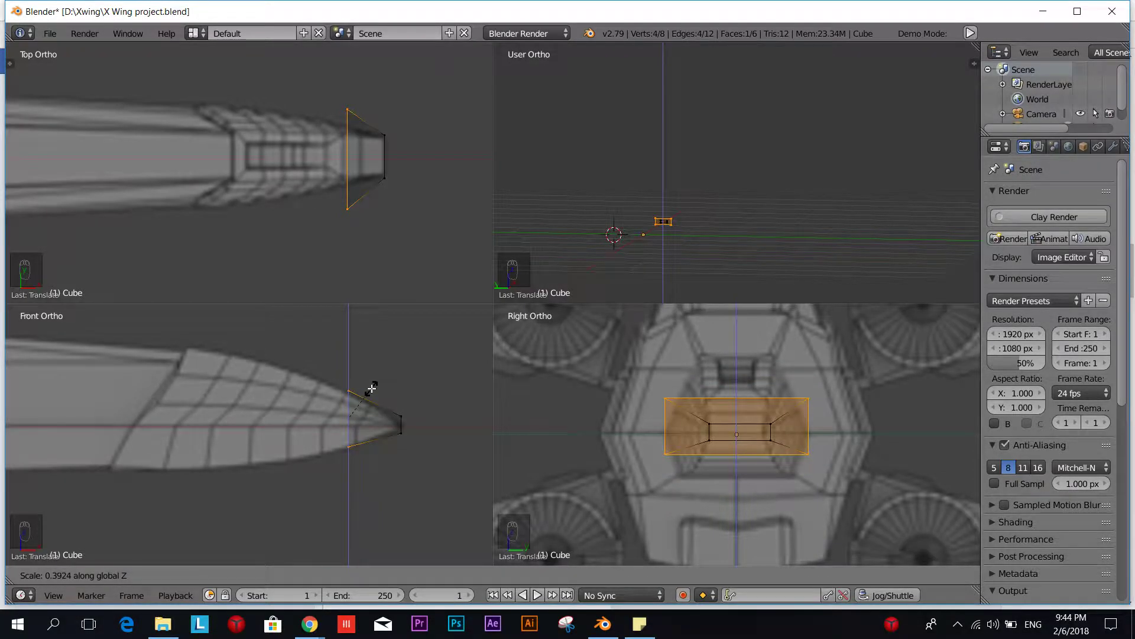
click(371, 388)
- Narrow the rear-end vertices along Y until they meet the nose outline in the top view
scroll(399, 120, up, 1)
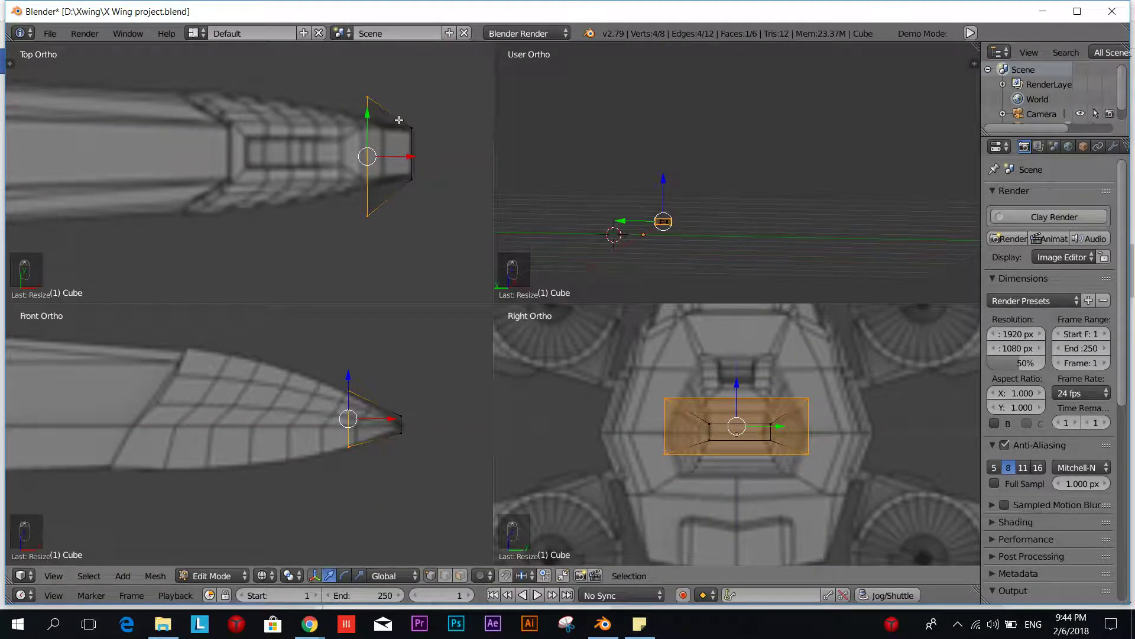
key(s)
key(y)
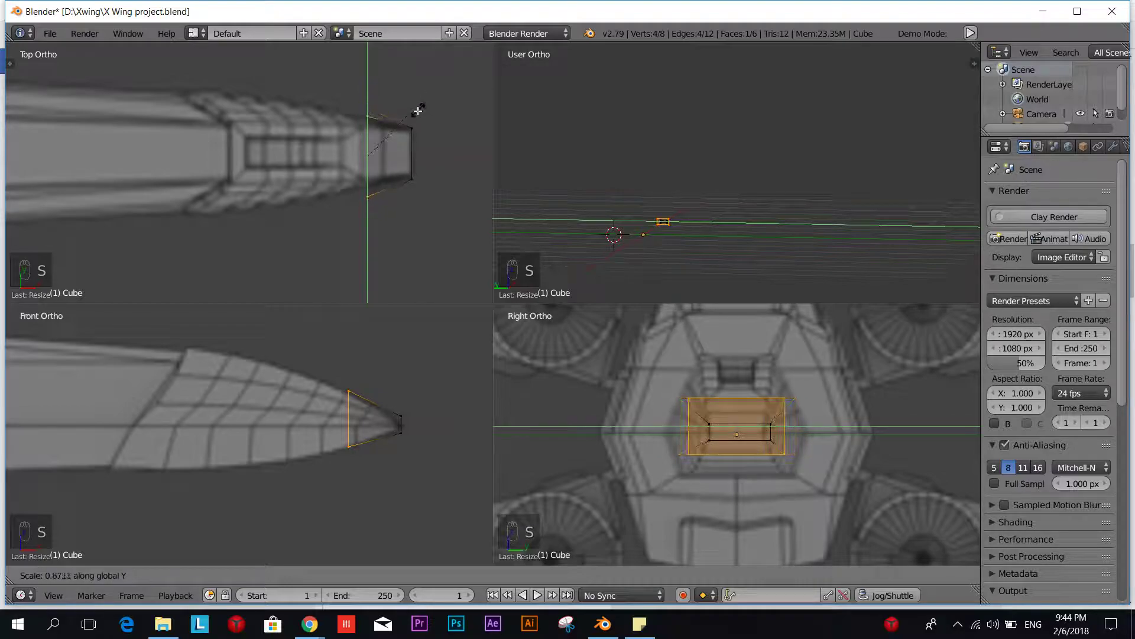
click(417, 112)
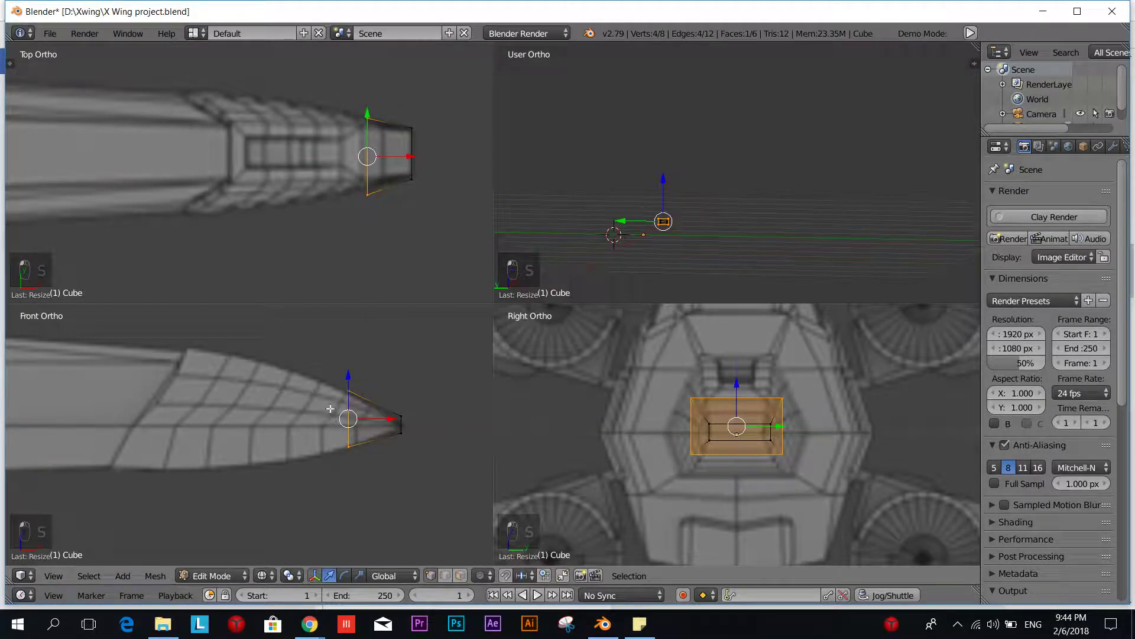
- Select the rear face of the nose block and extrude it straight backward to the middle of the panelled nose section
key(a)
key(b)
drag(331, 373, 375, 477)
key(e)
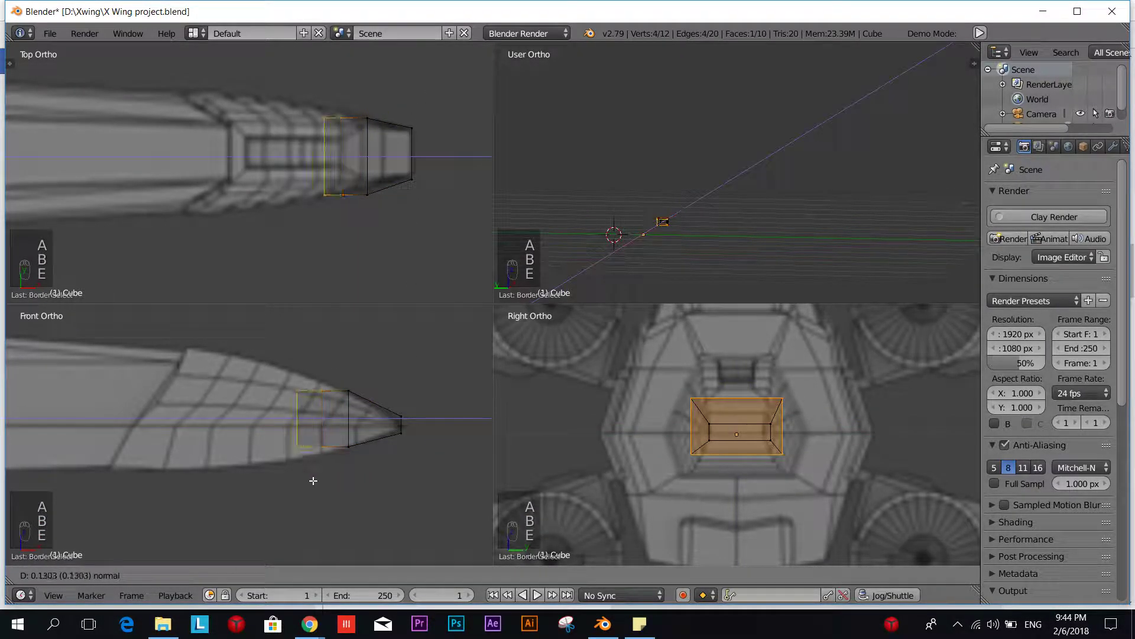
click(294, 479)
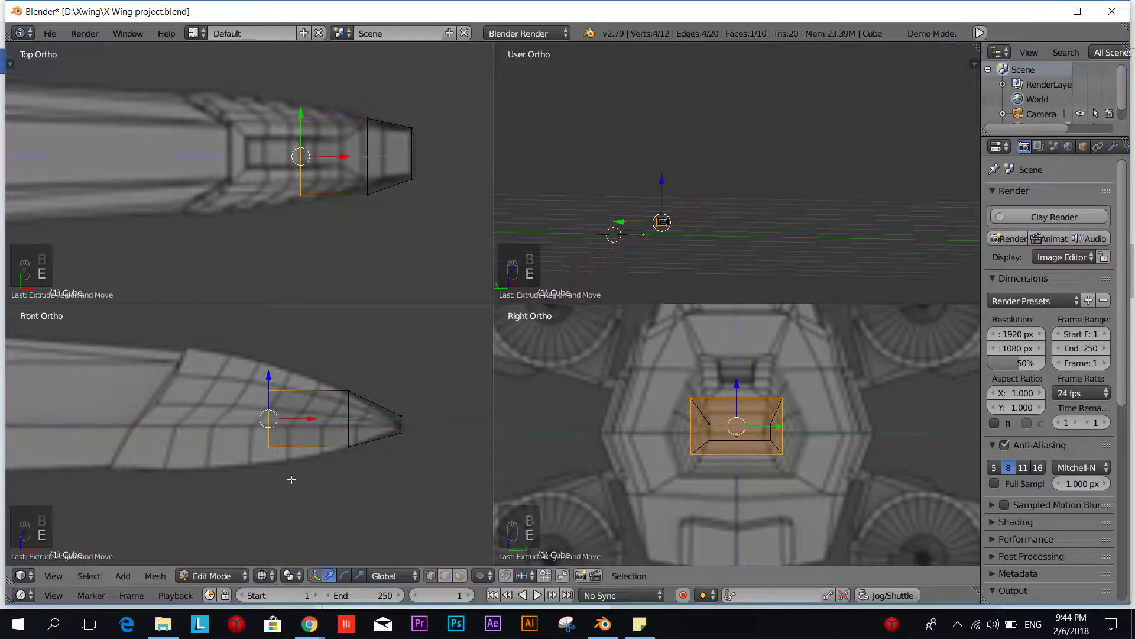
key(s)
key(x)
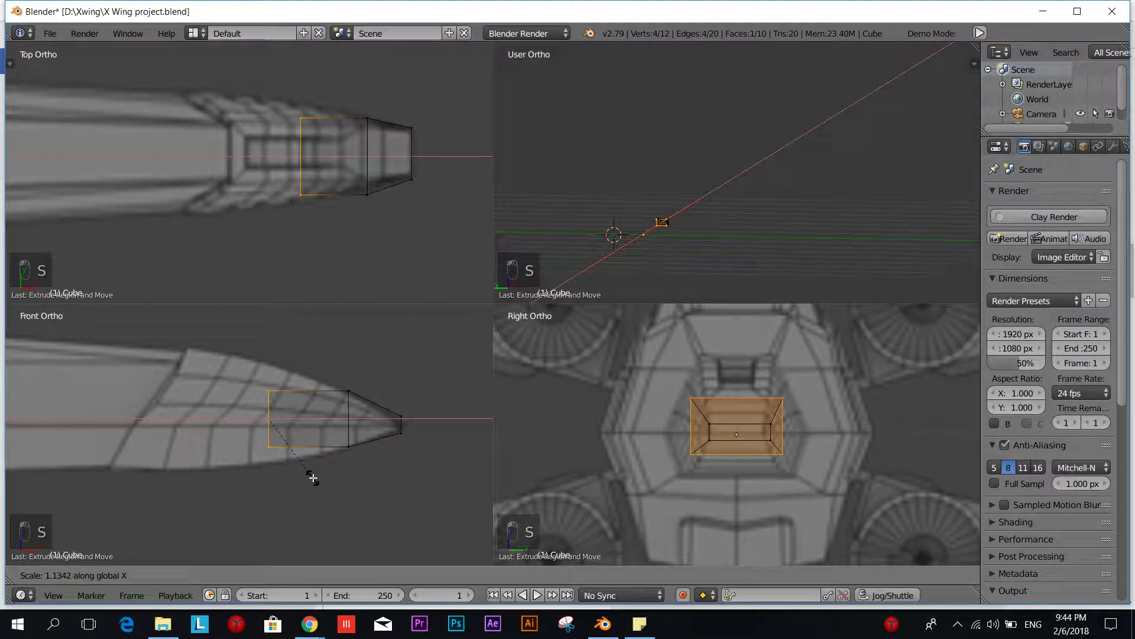
right_click(312, 477)
- Scale the extruded rear face to about 1.98 along Z and shift it up slightly onto the front-view nose outline
key(s)
key(z)
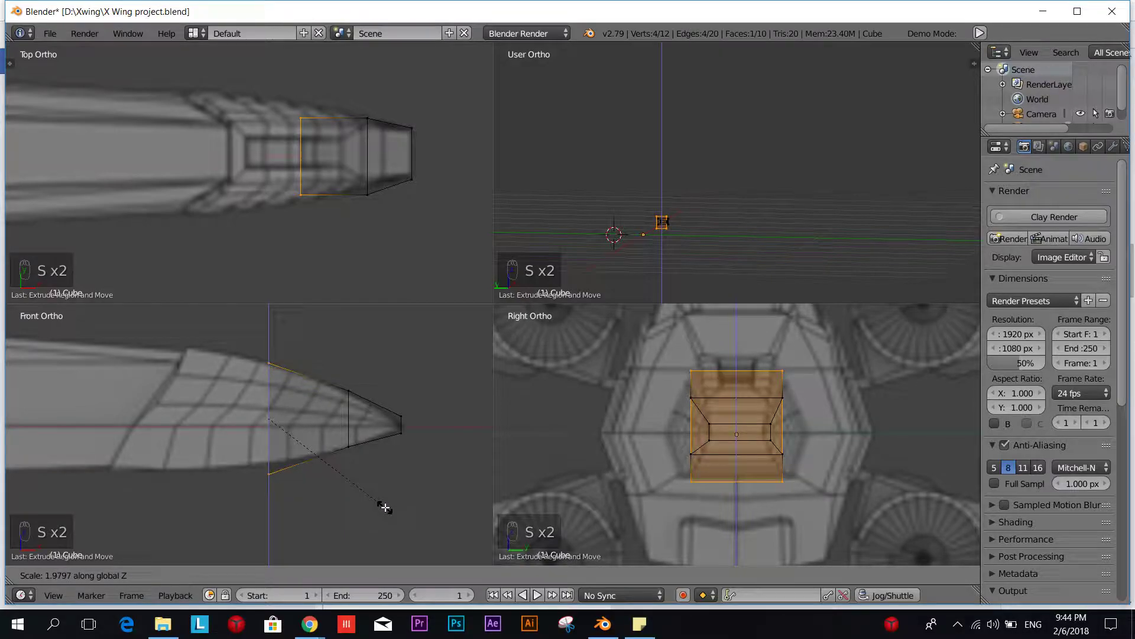
click(383, 507)
key(g)
click(347, 495)
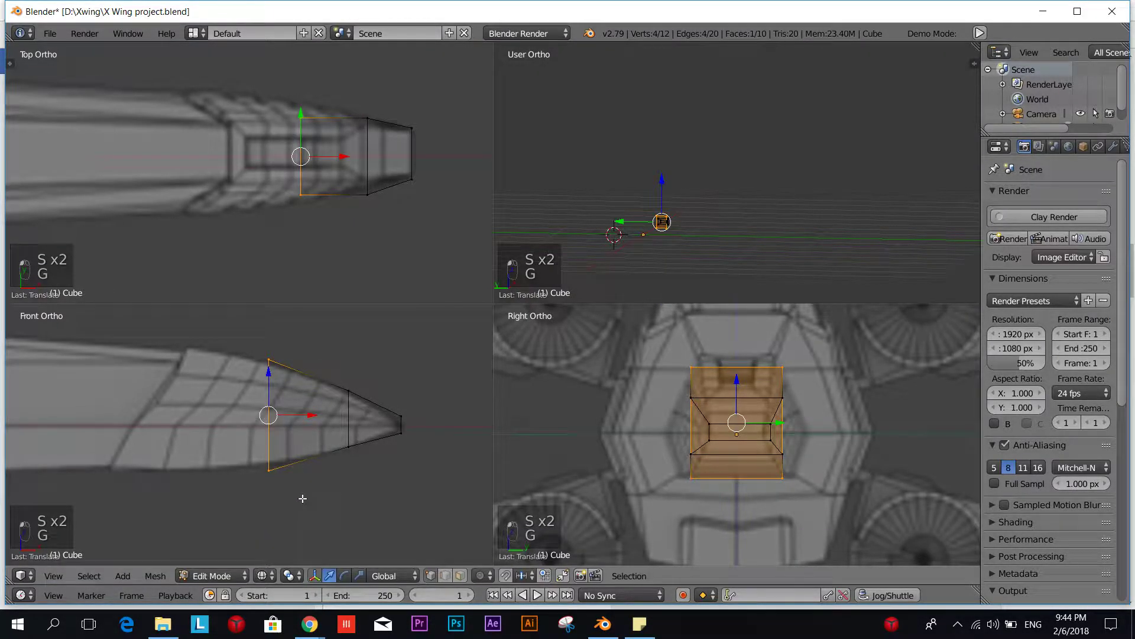
- Select the two bottom vertices of the rear face and raise them about 0.016 along Z onto the nose's lower outline
scroll(303, 499, up, 2)
key(a)
key(v)
key(b)
drag(261, 473, 329, 491)
key(g)
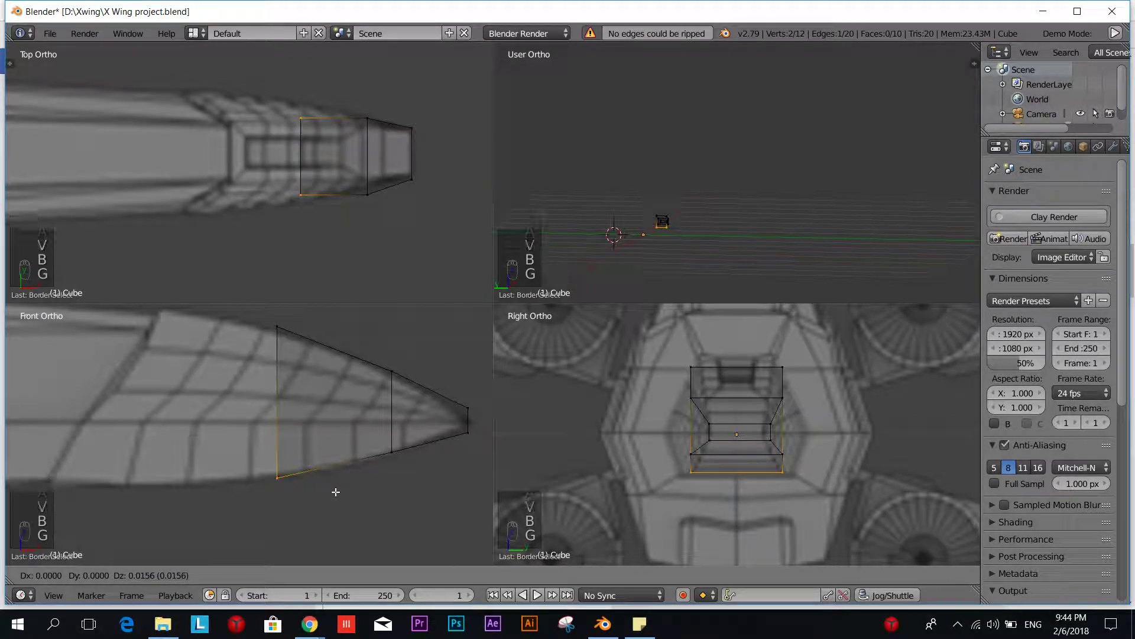
click(336, 492)
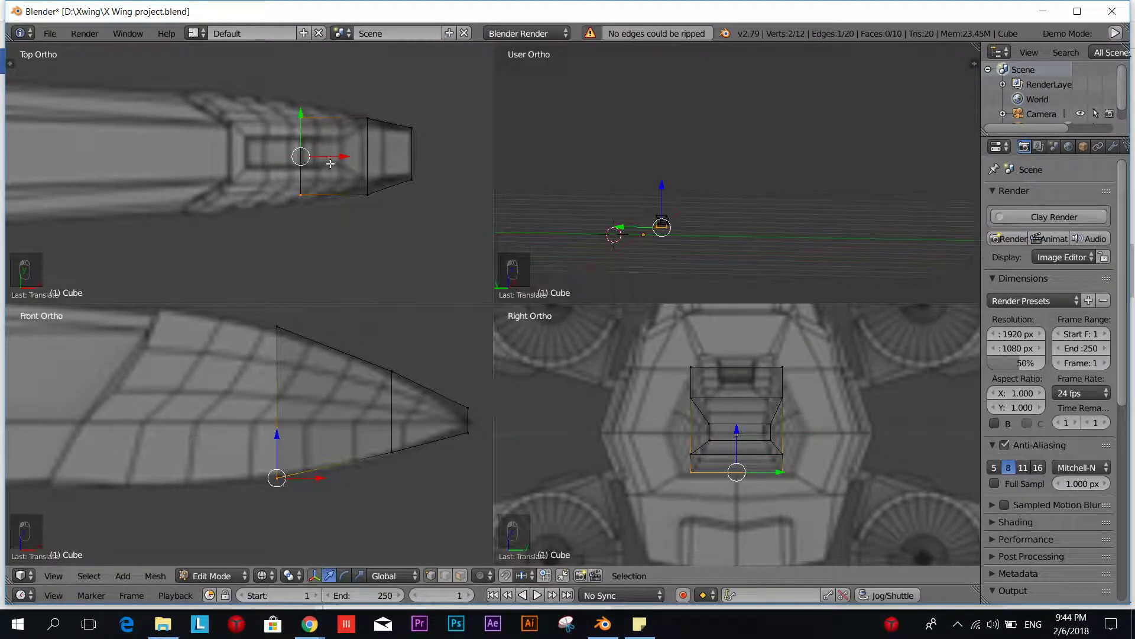
- Select all four rear-face vertices and scale them to about 1.4 along Y to fit the top-view outline
key(a)
key(b)
drag(259, 316, 327, 514)
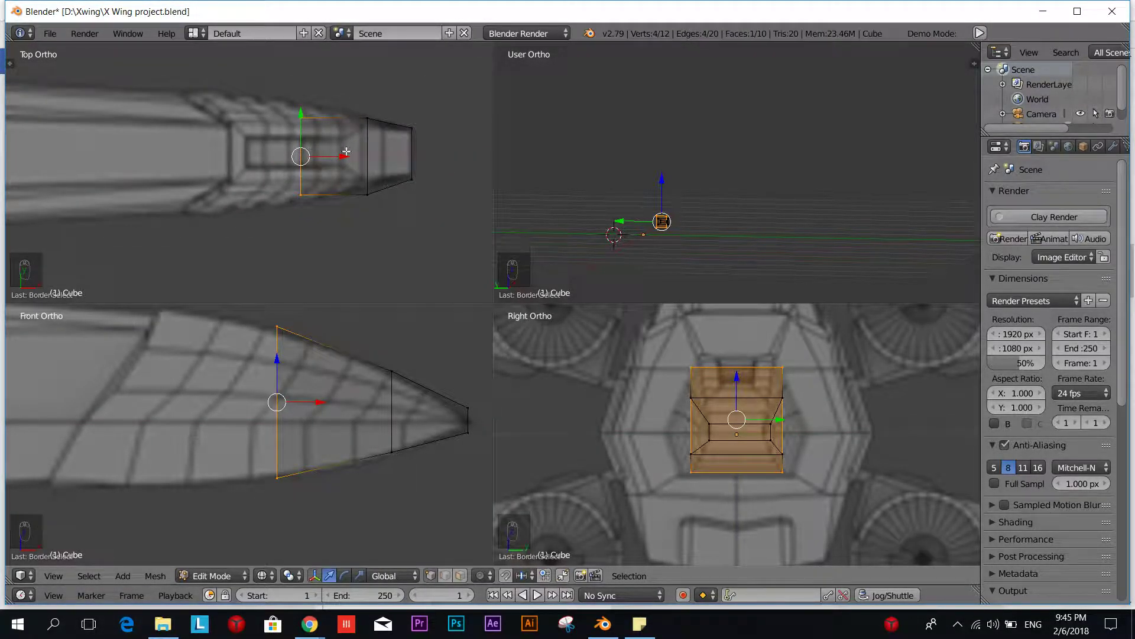
scroll(348, 165, up, 1)
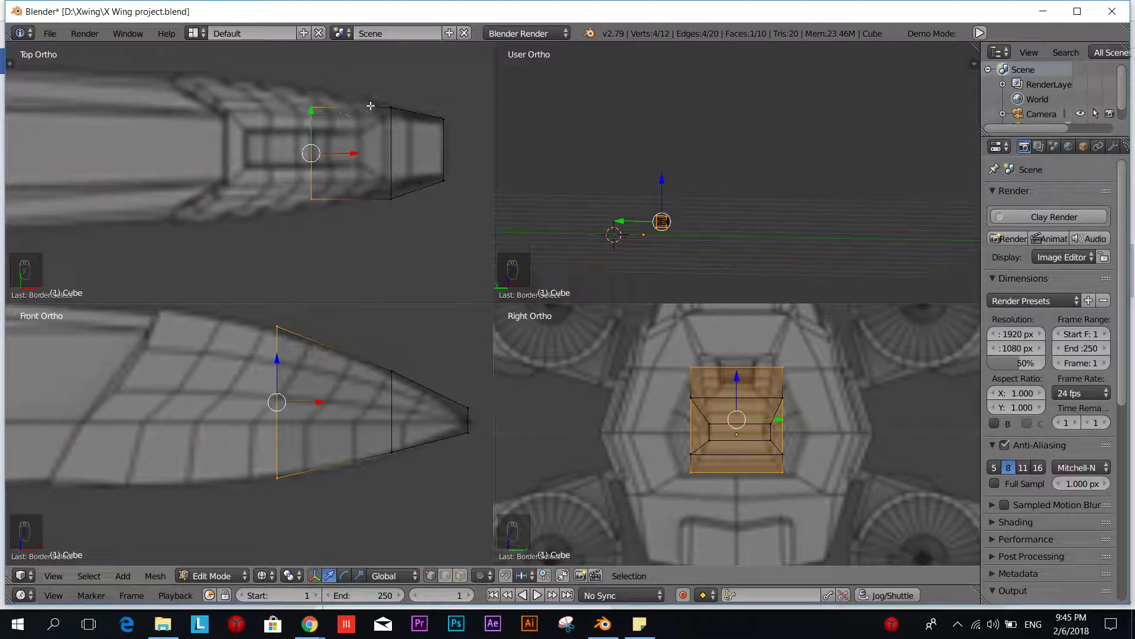
key(s)
key(y)
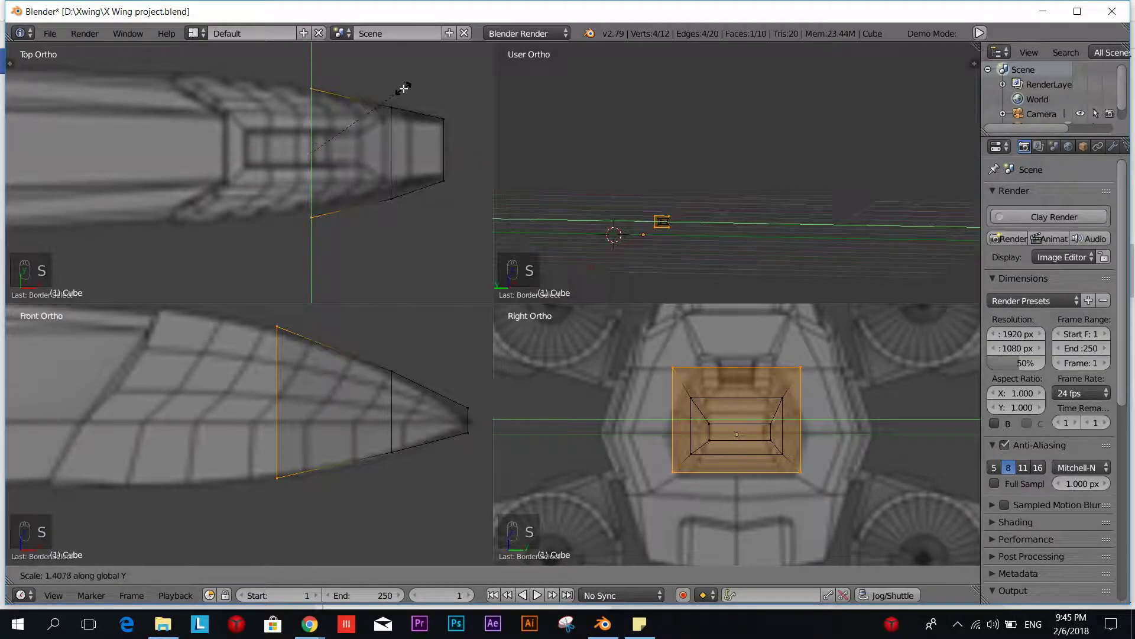
click(401, 89)
- Extrude the rear face backward by about 0.22 to the upper end of the panelled nose section
scroll(394, 118, down, 2)
scroll(275, 390, down, 2)
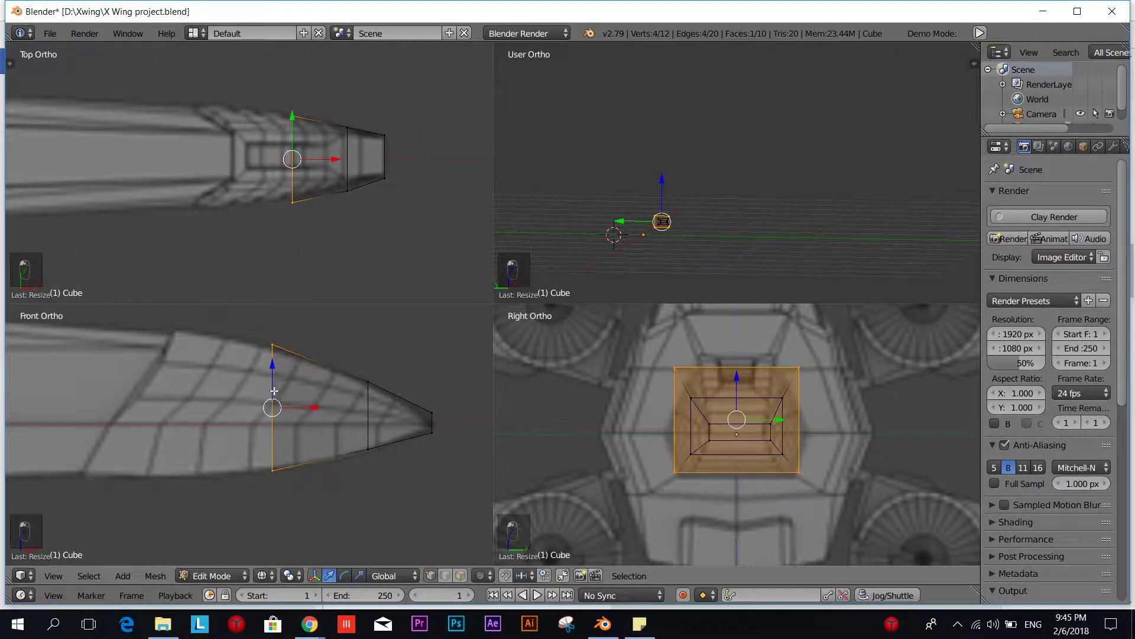
key(e)
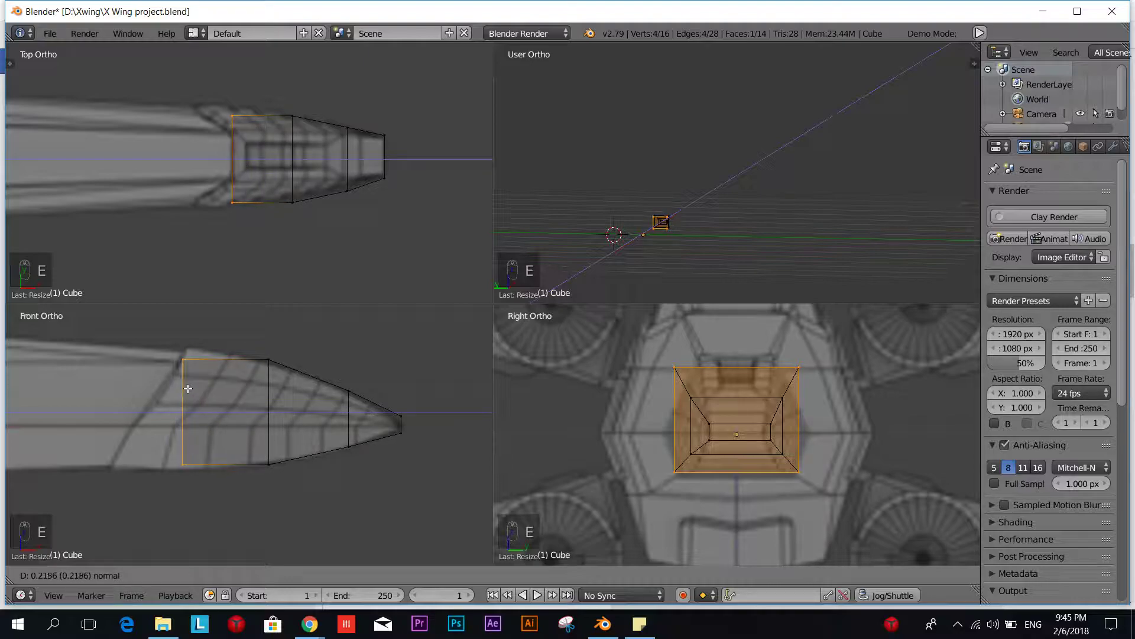
click(185, 388)
- Scale the new rear face to about 1.15 along Z and shift it up slightly onto the front-view outline
key(s)
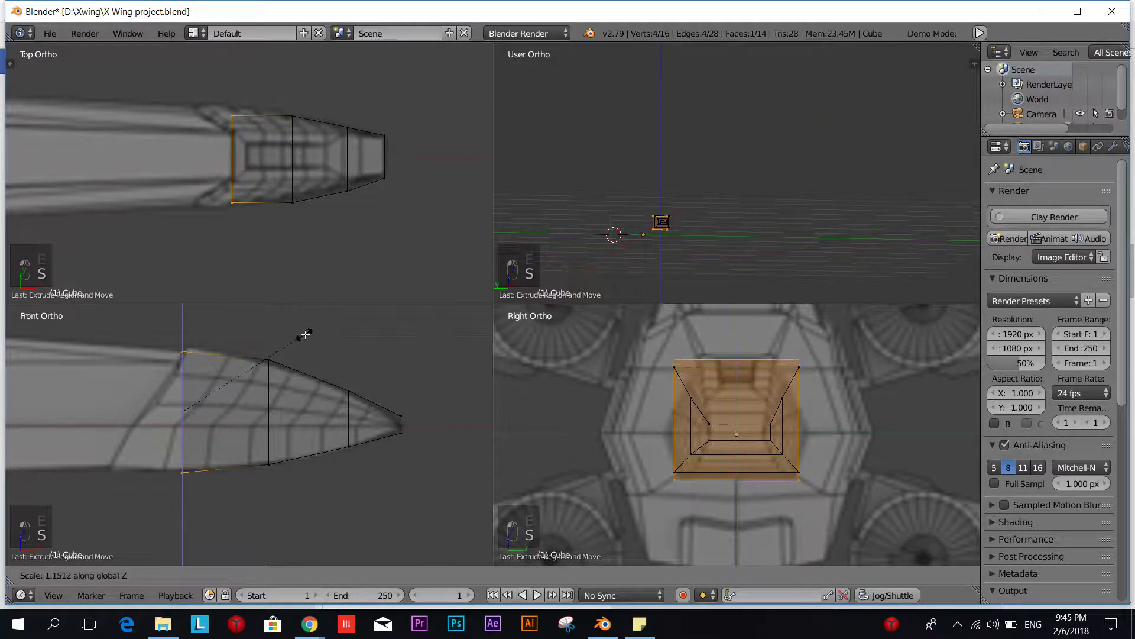
click(309, 330)
key(g)
click(310, 325)
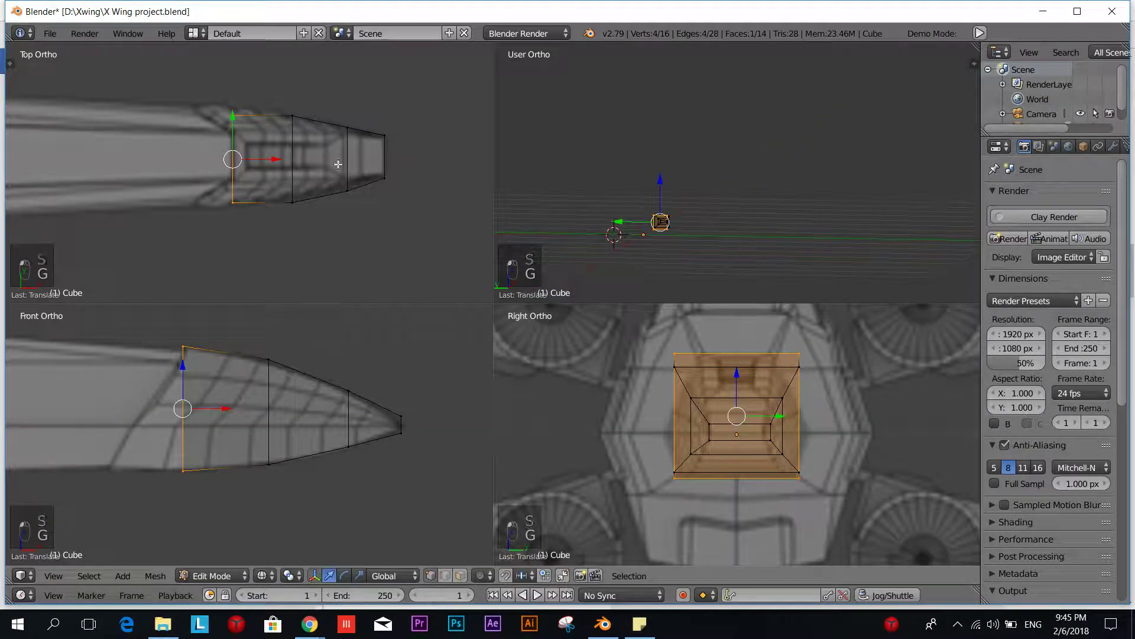
- Scale the new rear face to about 1.2 along Y to match the hull width in the top view
key(s)
key(y)
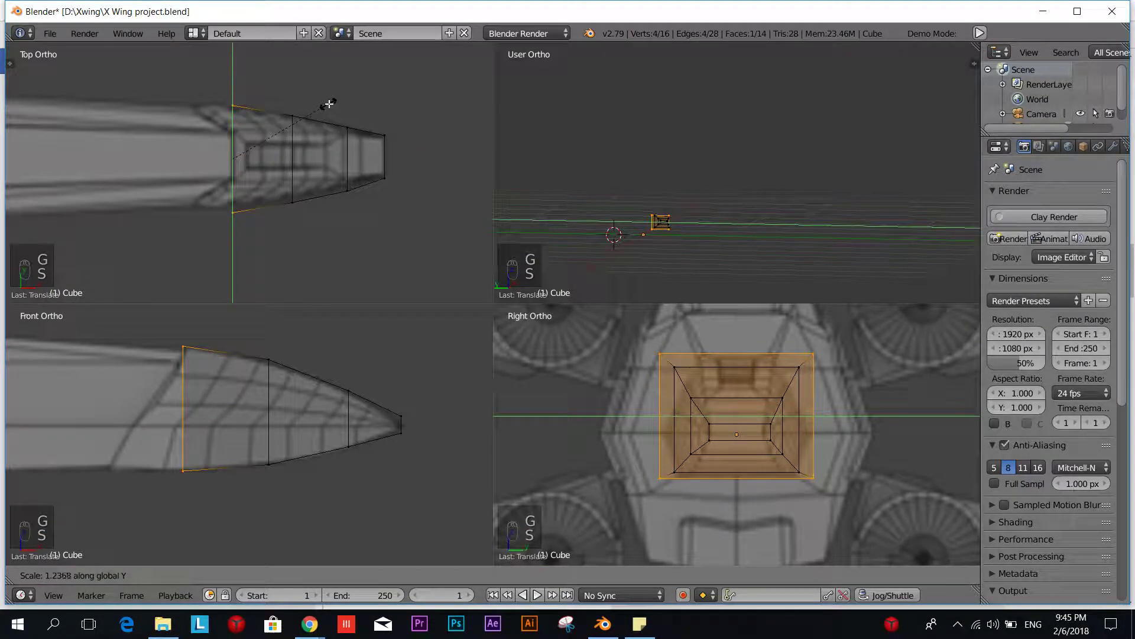
click(325, 107)
scroll(338, 247, down, 1)
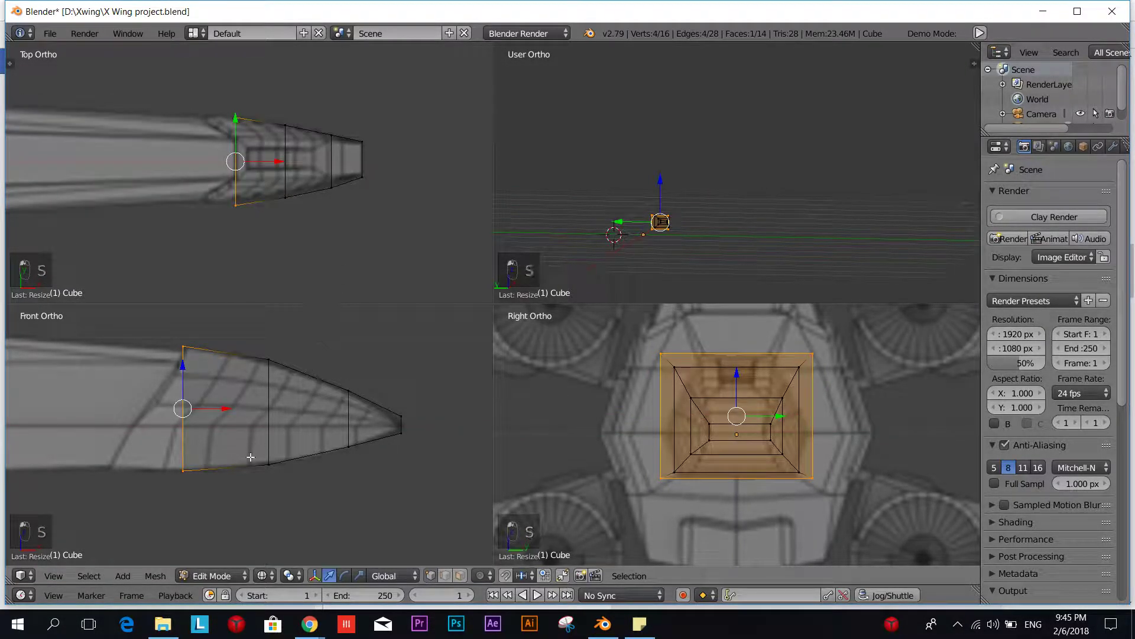
scroll(260, 452, down, 2)
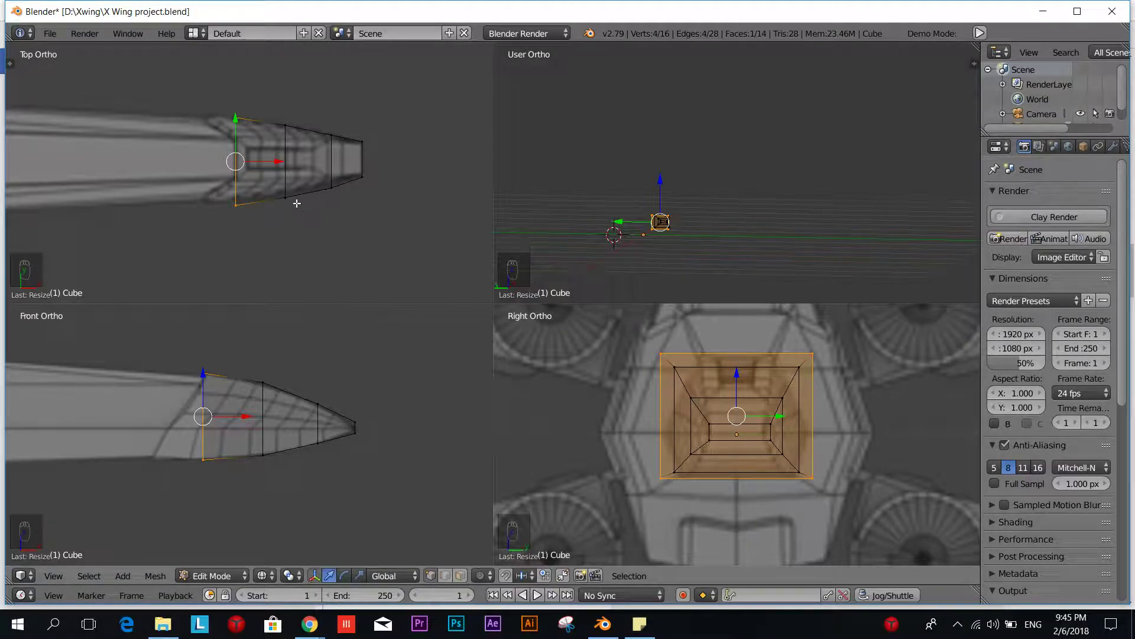
scroll(273, 190, up, 2)
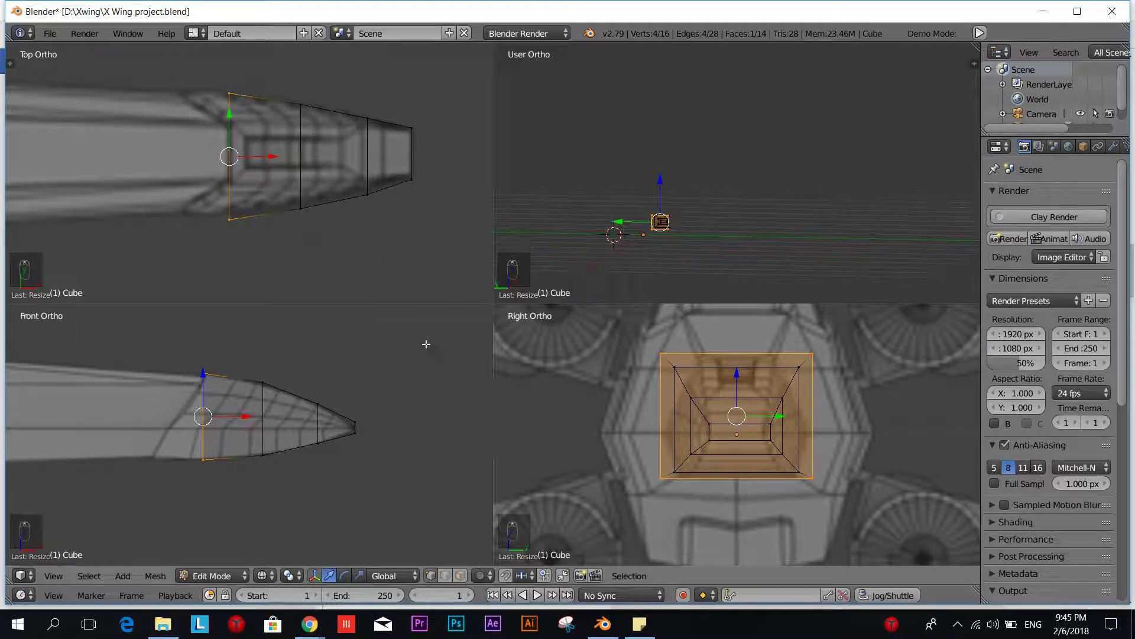
scroll(732, 482, up, 4)
scroll(732, 482, down, 3)
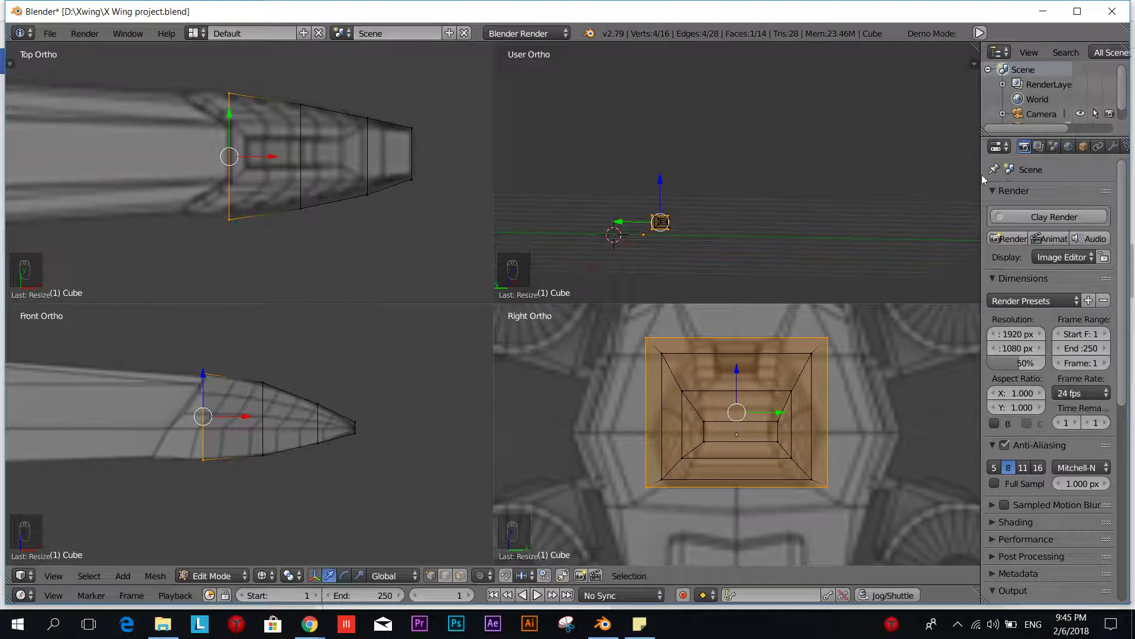
- Widen the properties area and open the cube's modifier settings to look over the available modifiers
drag(976, 181, 826, 184)
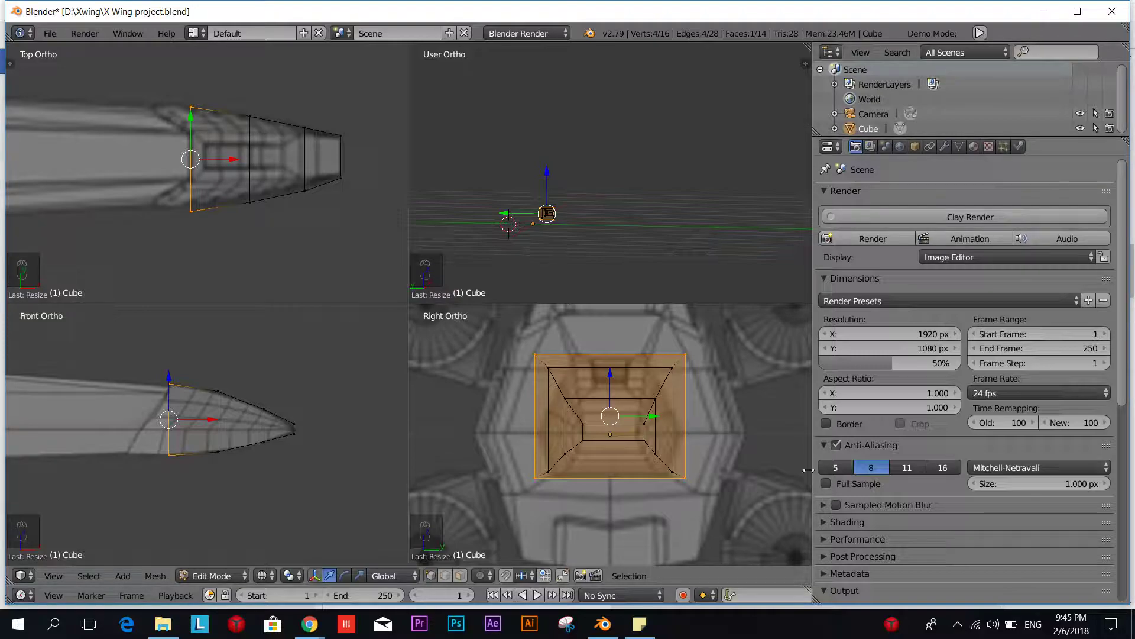
click(945, 147)
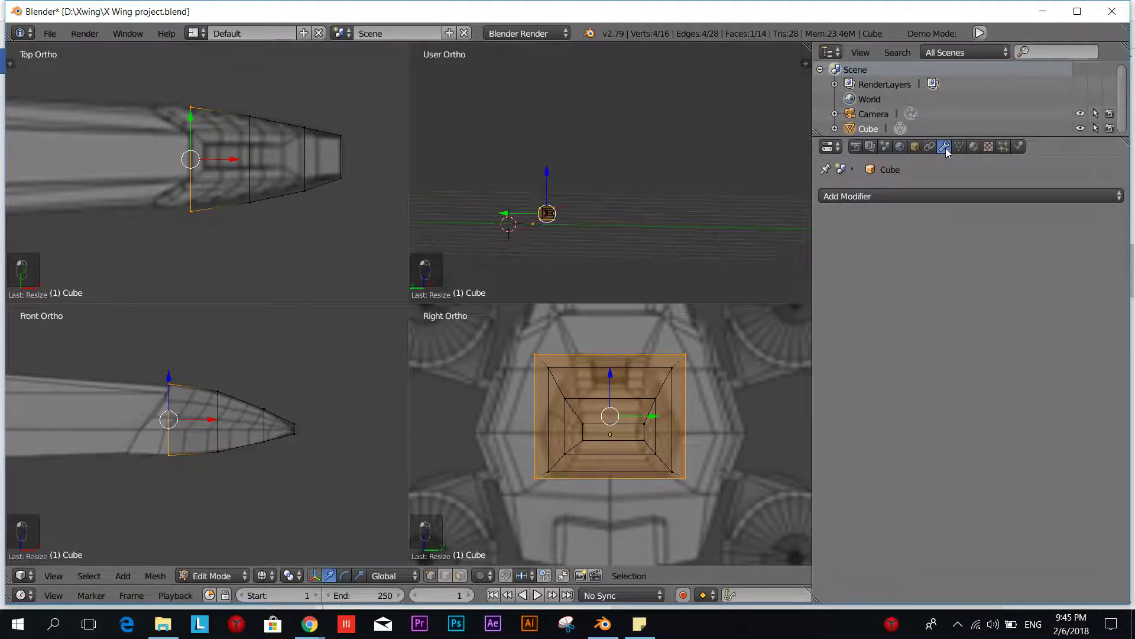
click(924, 196)
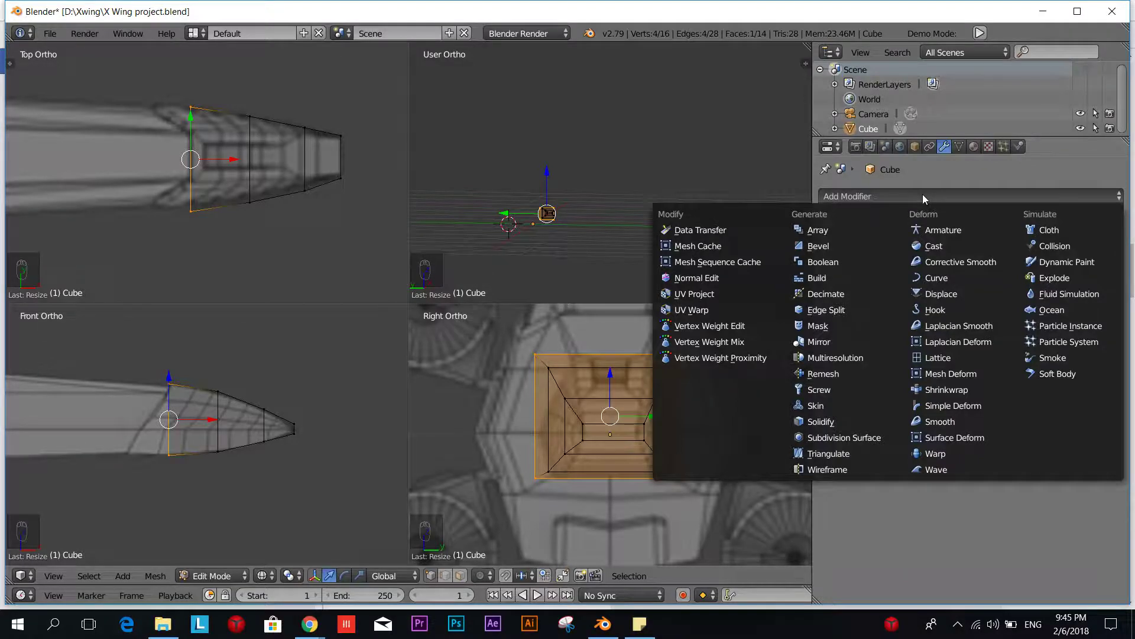
click(923, 195)
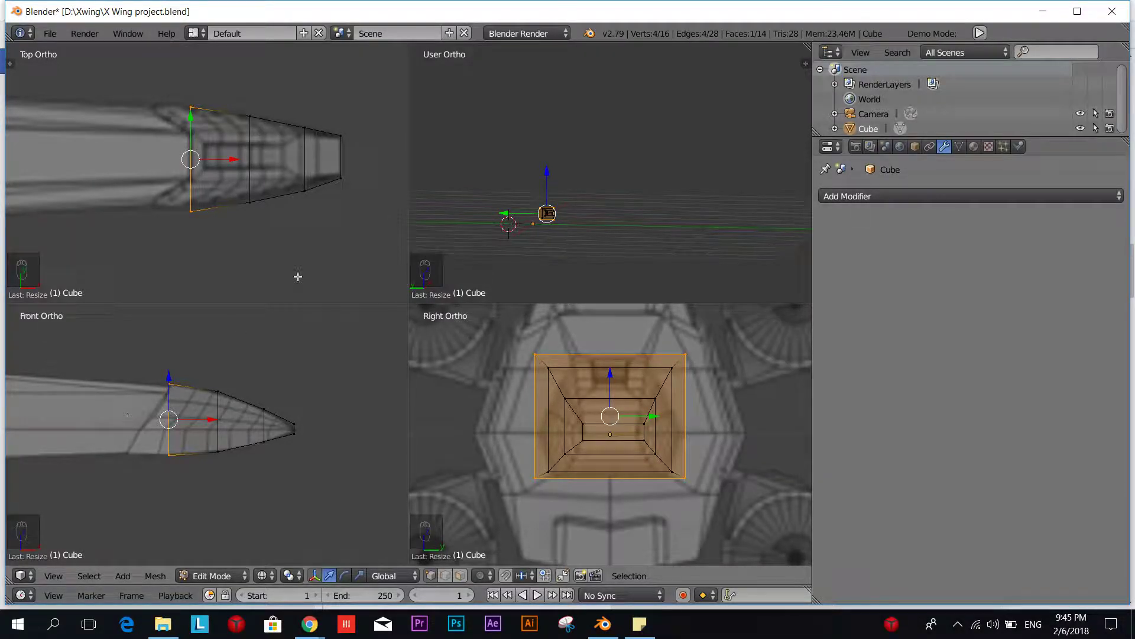
- Add a centred lengthwise loop cut that divides the nose mesh into two side halves
scroll(258, 156, up, 1)
key(a)
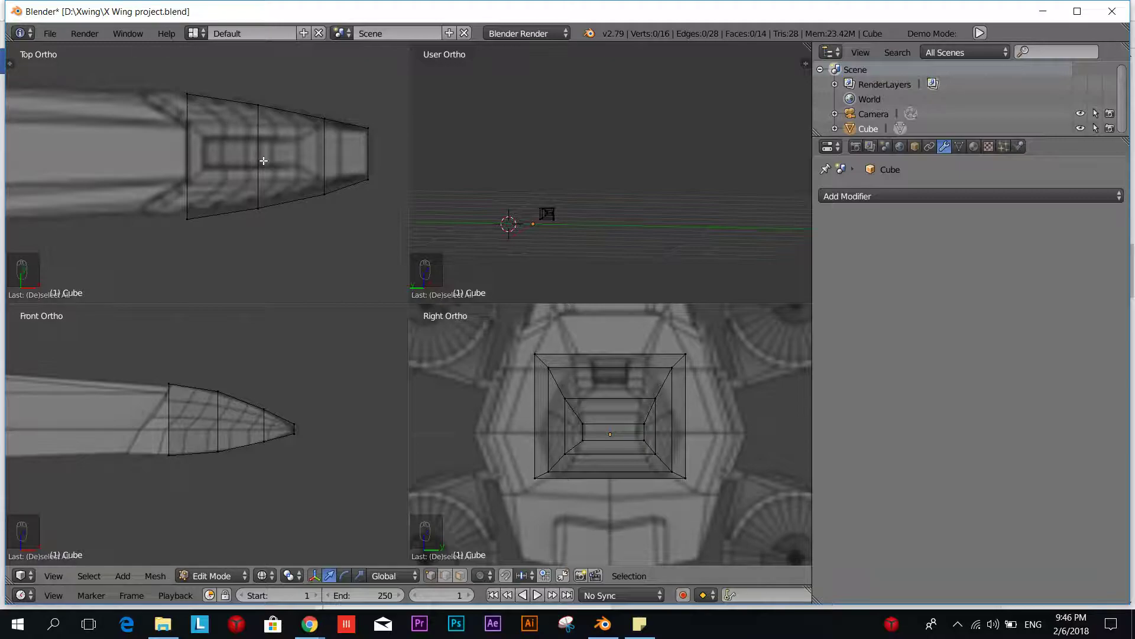
key(ctrl+r)
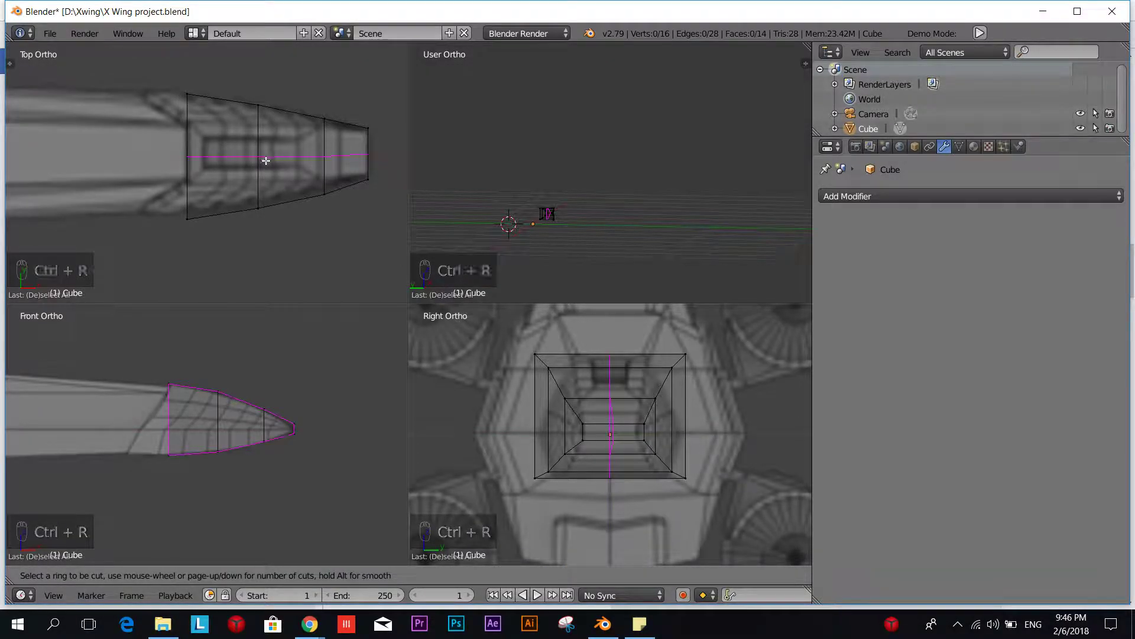
click(265, 160)
click(266, 161)
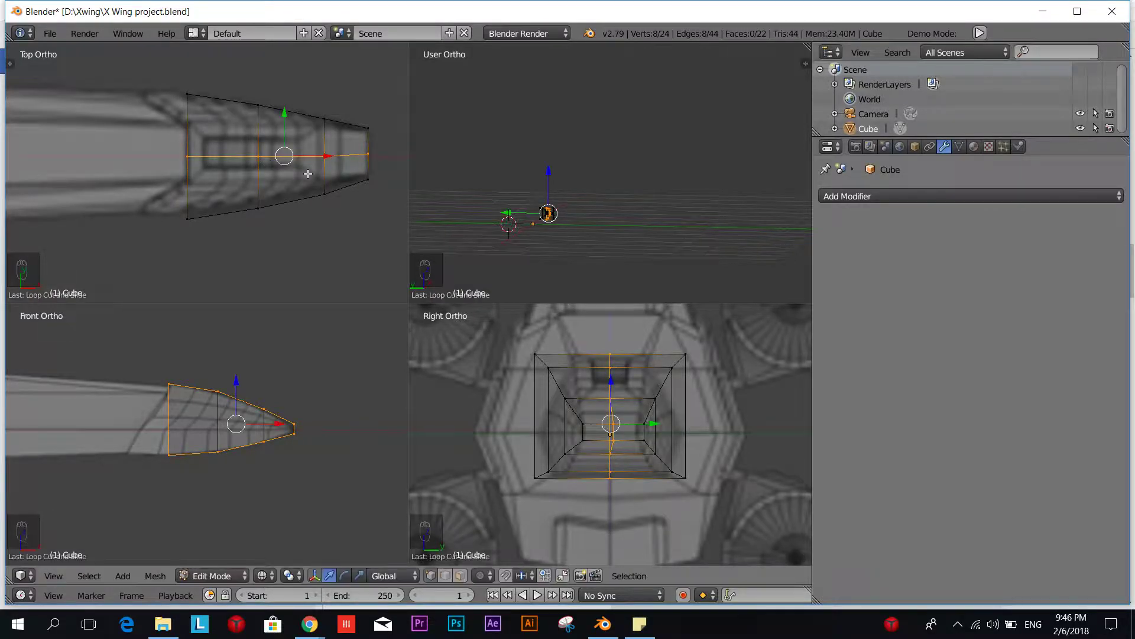
scroll(278, 172, up, 3)
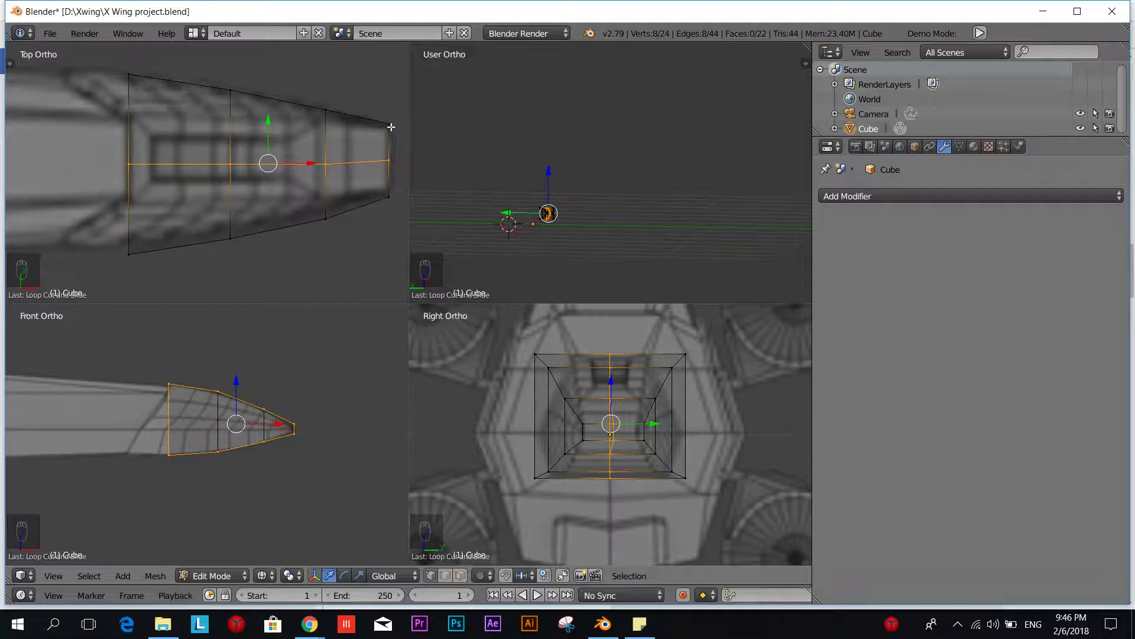
scroll(313, 190, down, 2)
scroll(310, 186, up, 1)
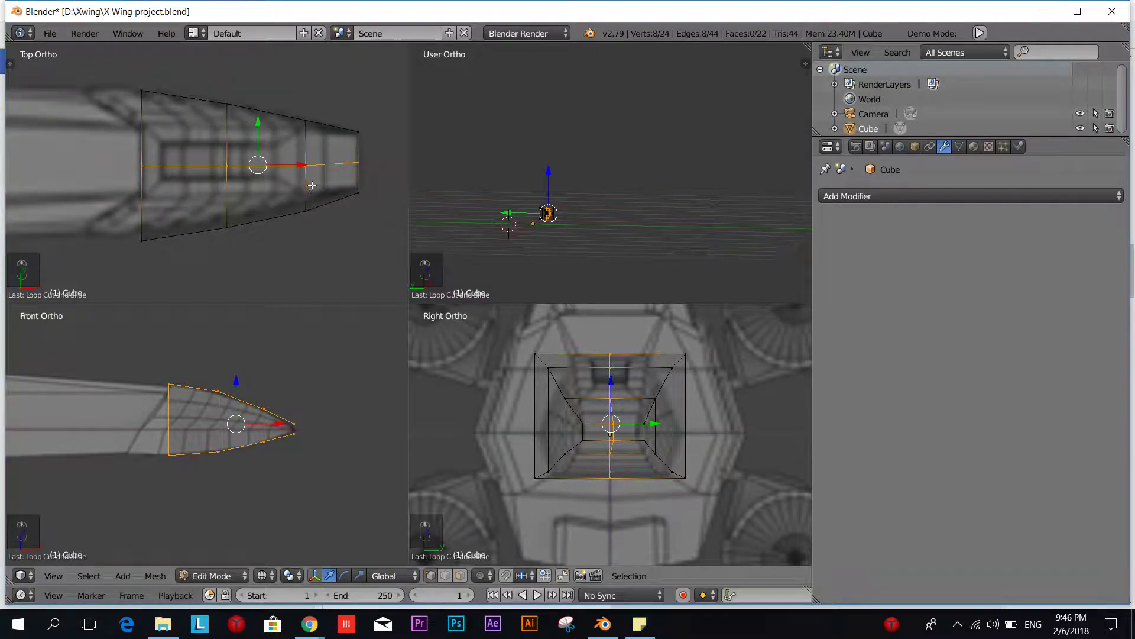
key(s)
key(x)
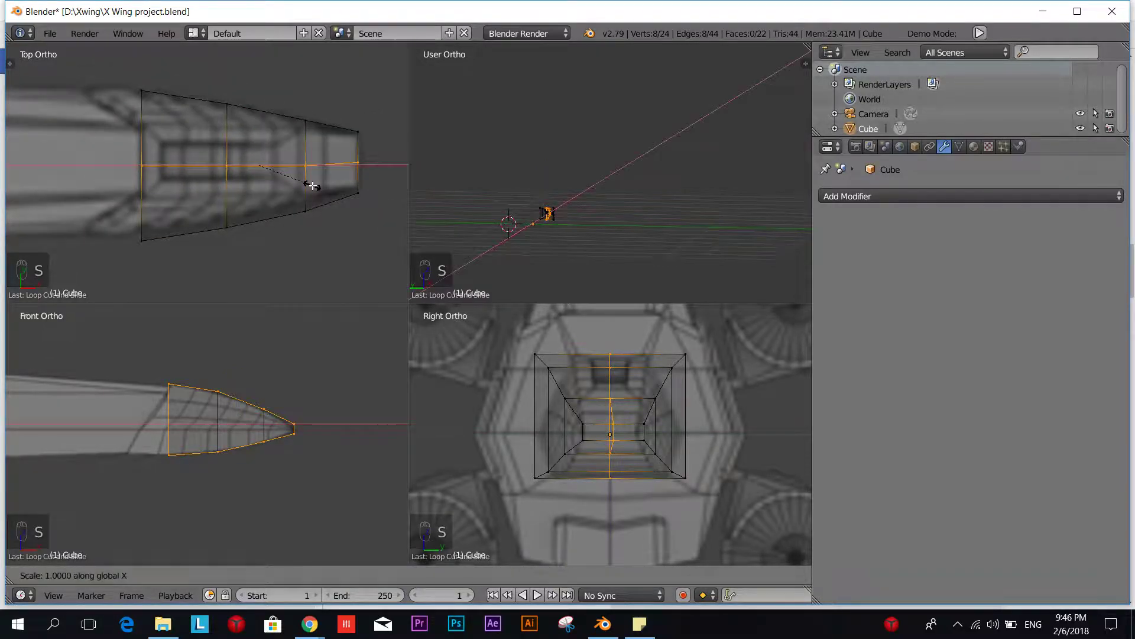
key(0)
key(Escape)
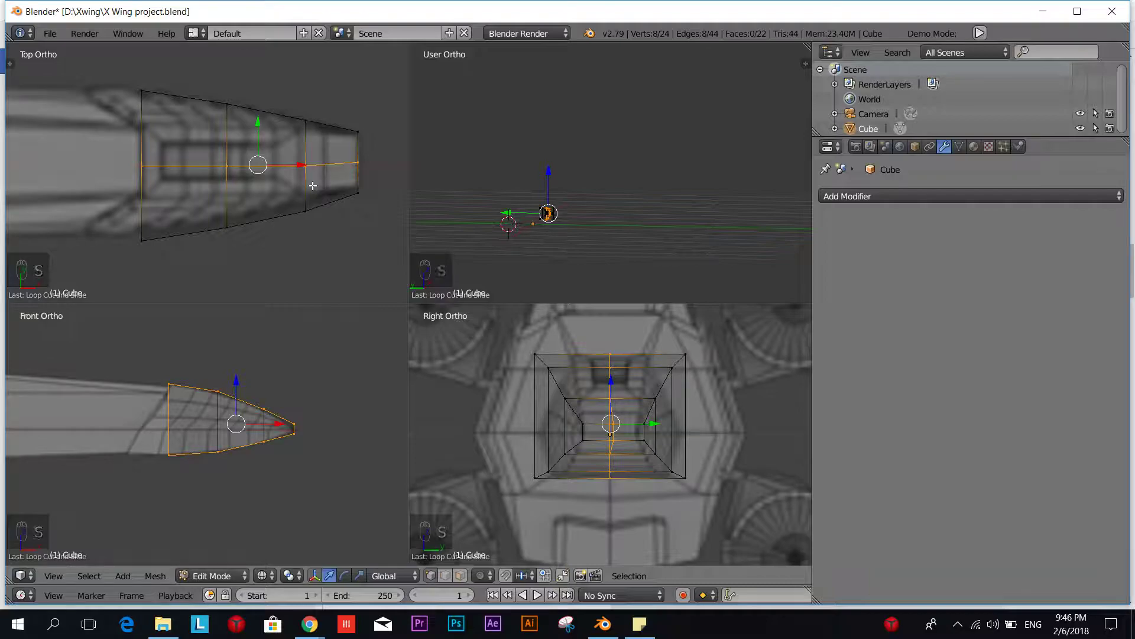
- Straighten the new centre edge loop by scaling it to 0 along Y
key(s)
key(y)
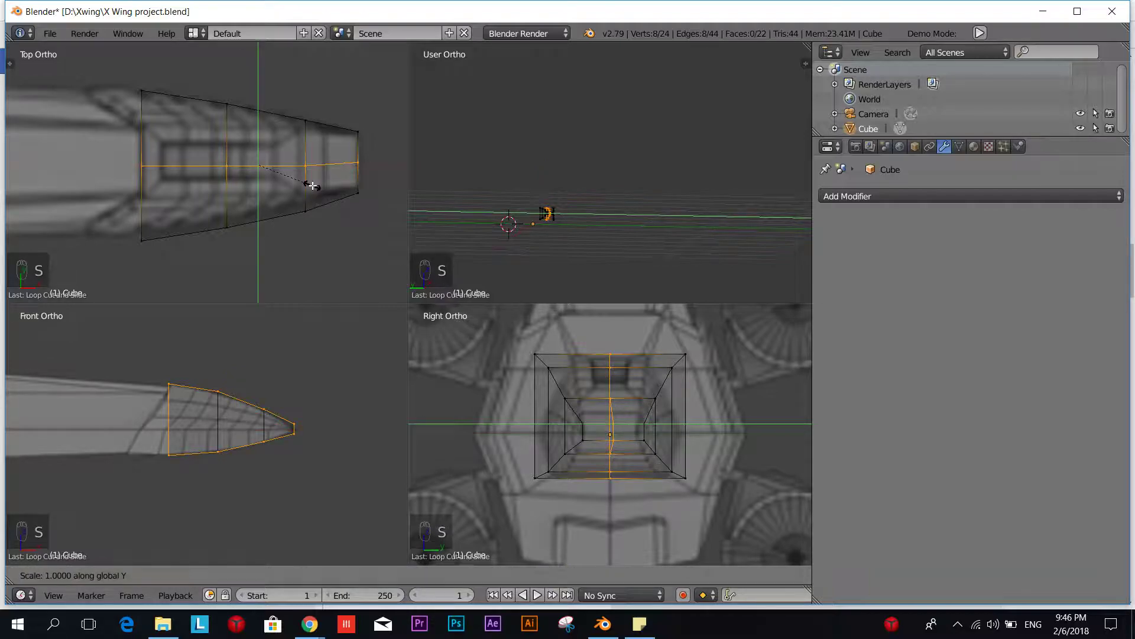
key(0)
key(Return)
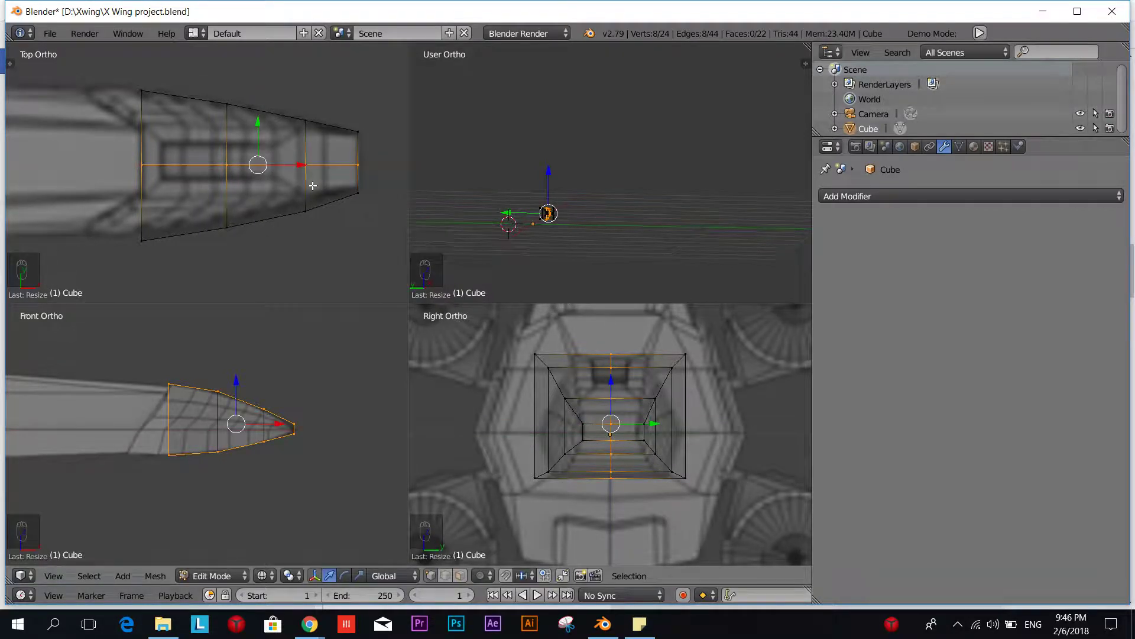
- Box-select the outer vertices on the positive-Y side of the nose and delete them, leaving only one half
scroll(312, 185, up, 2)
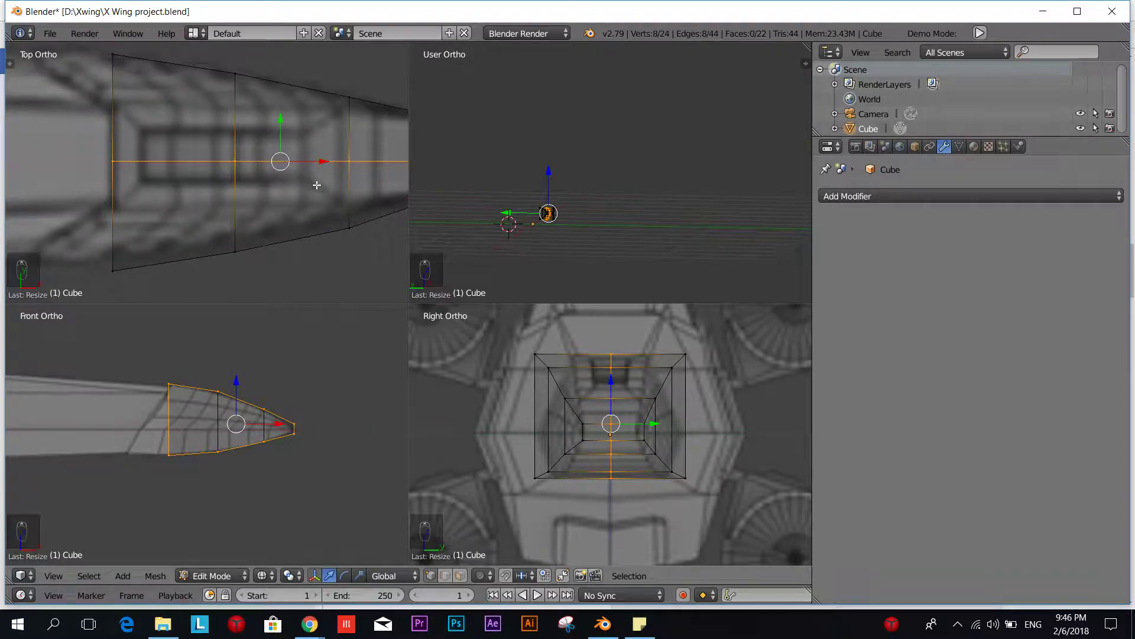
scroll(283, 185, down, 3)
key(a)
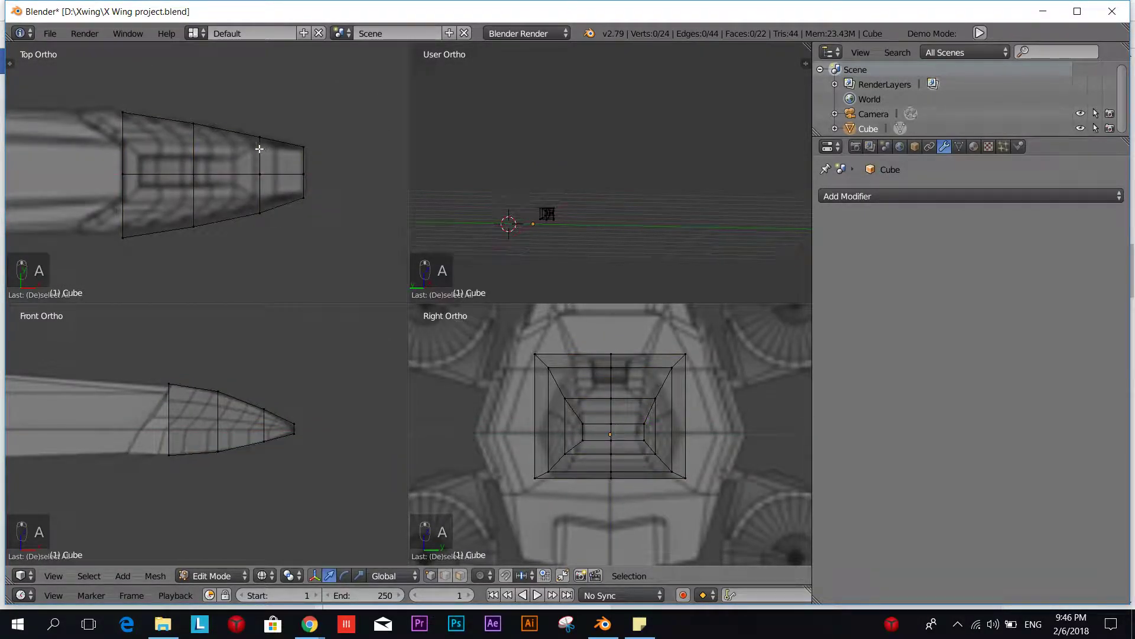
key(b)
drag(82, 83, 349, 159)
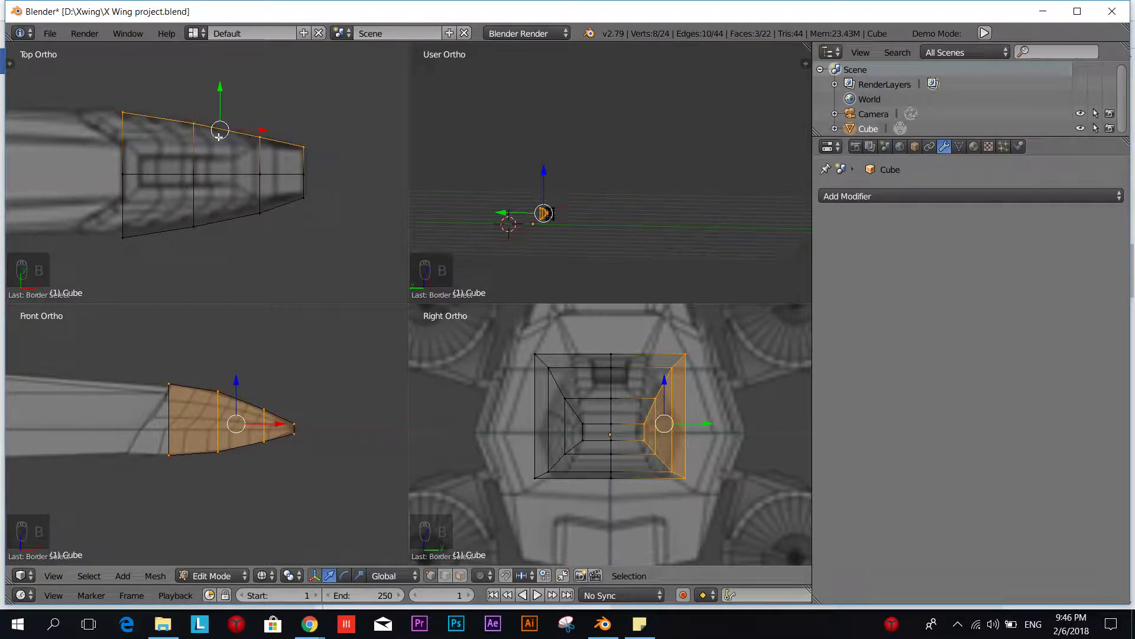
key(Delete)
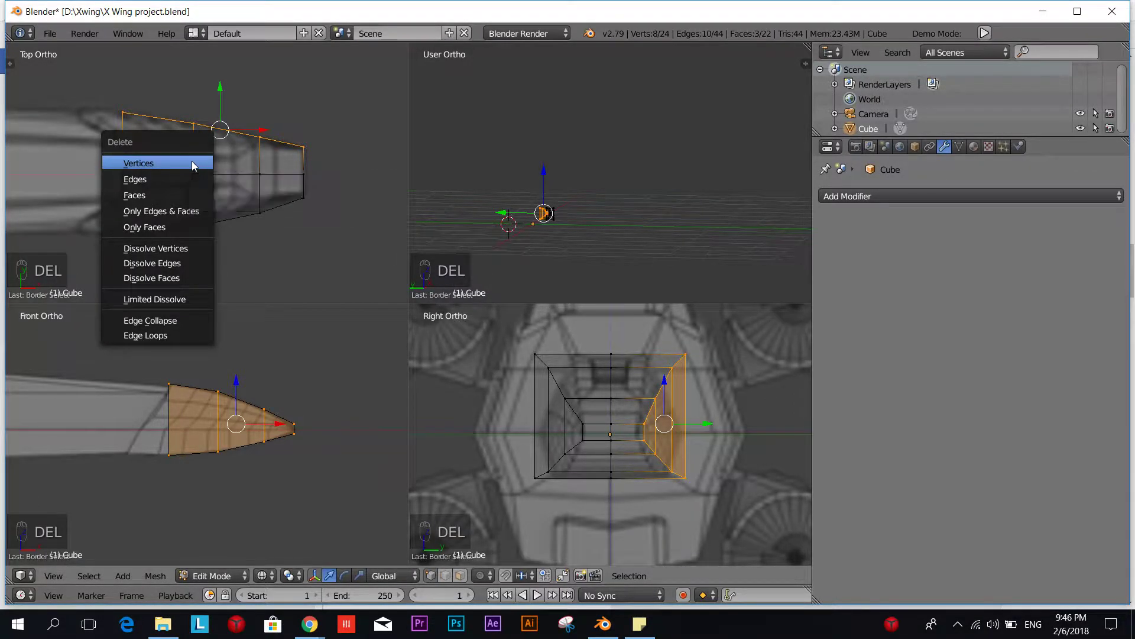
click(192, 162)
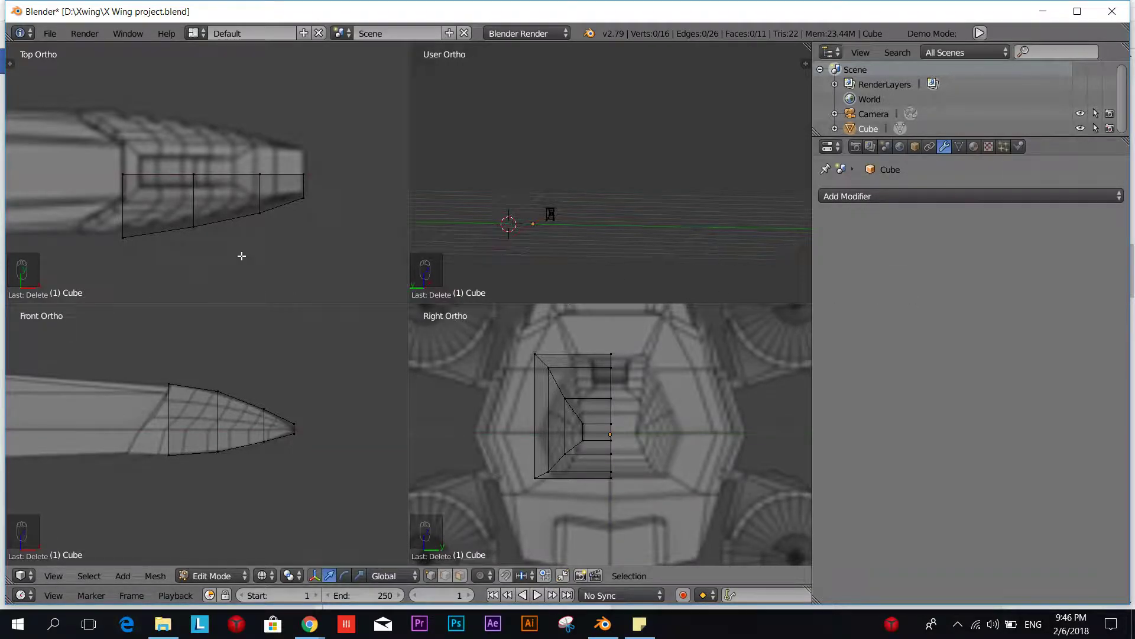
- Select the whole half mesh and add a Mirror modifier that mirrors across Y instead of X
key(a)
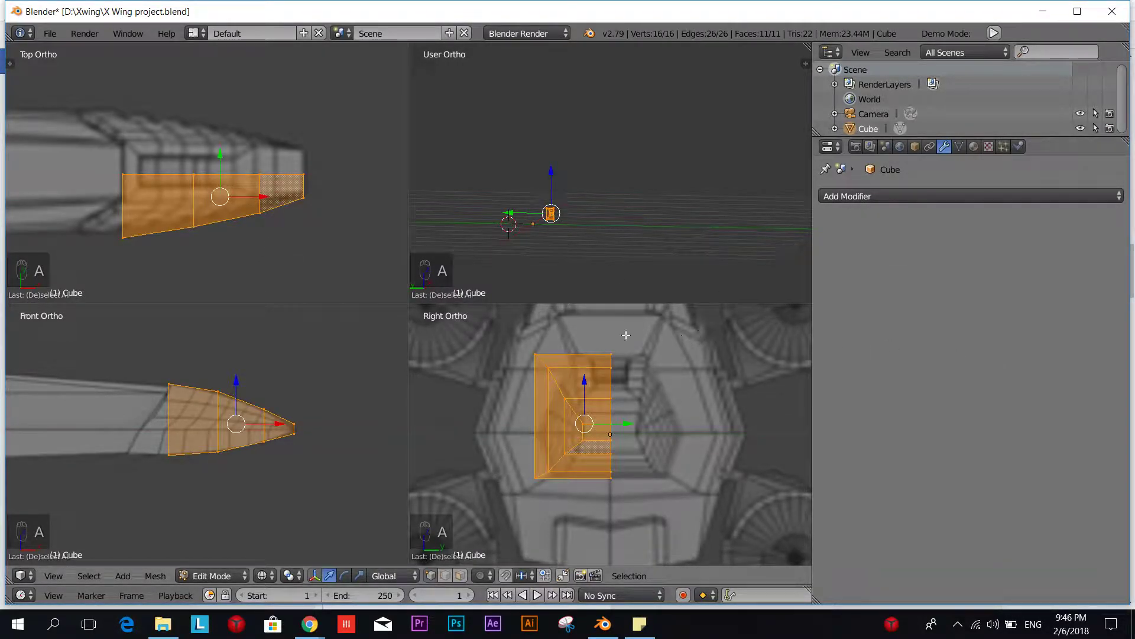
click(907, 196)
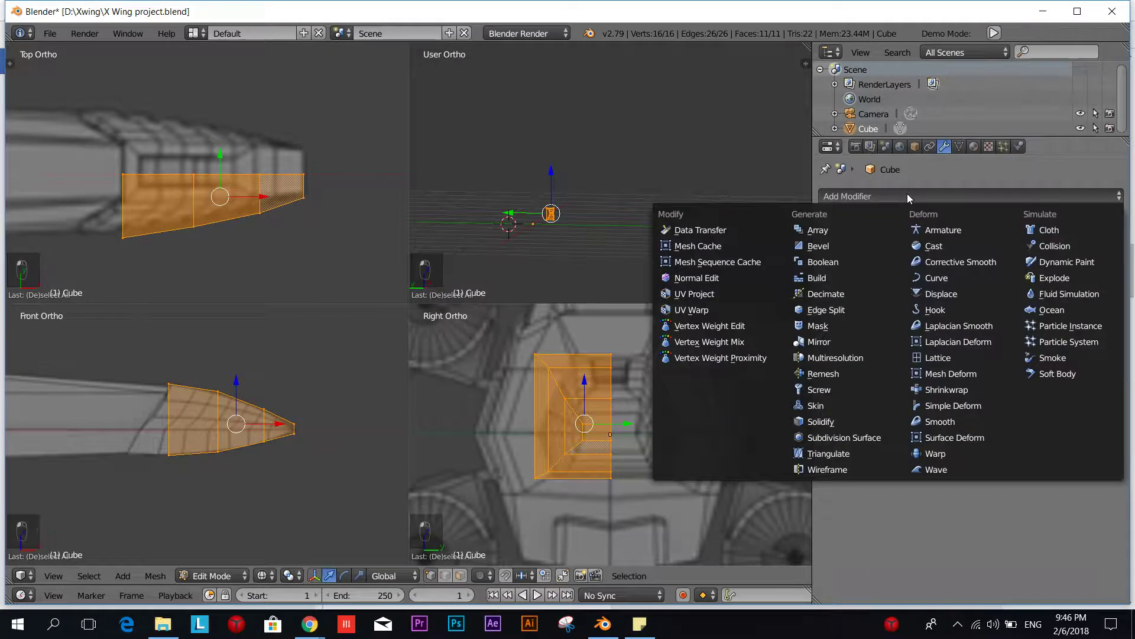
click(842, 344)
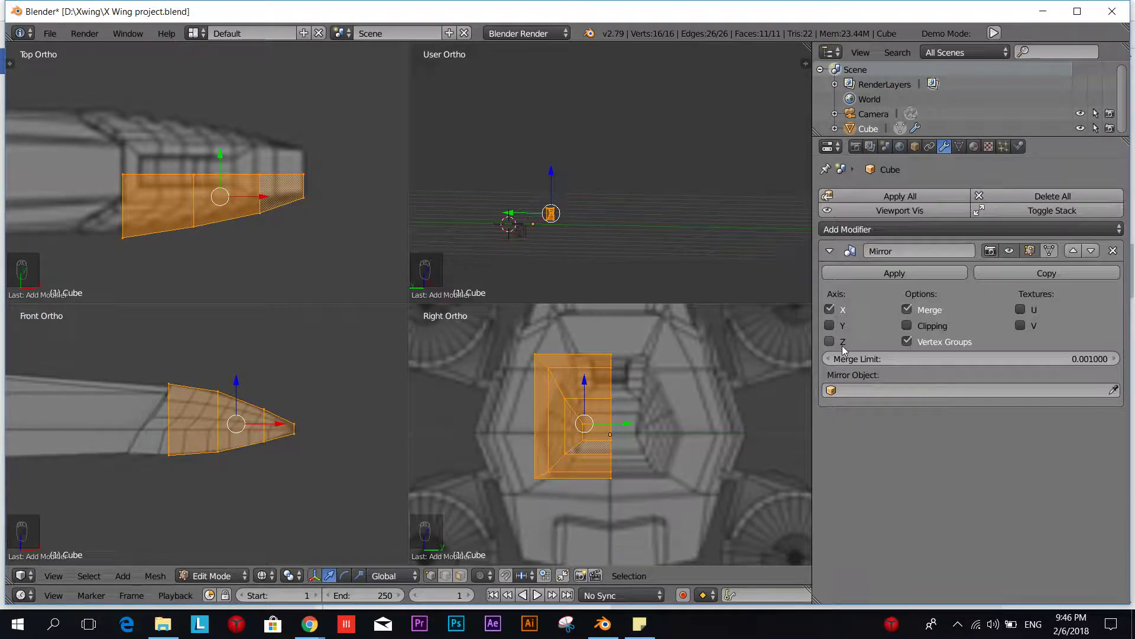
scroll(573, 435, down, 1)
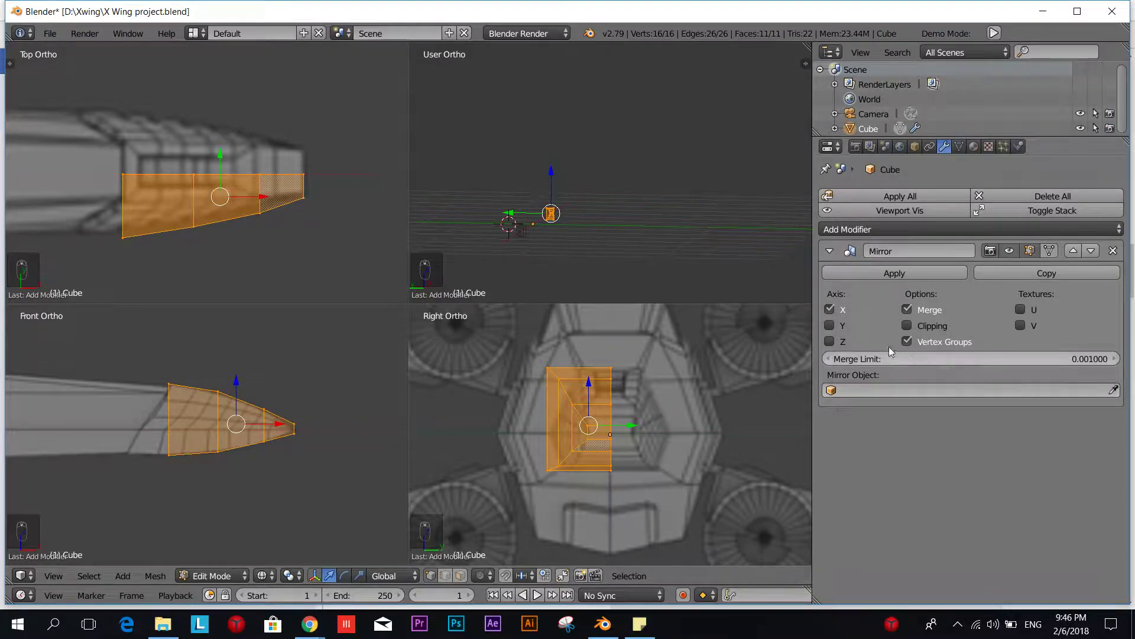
scroll(211, 294, down, 10)
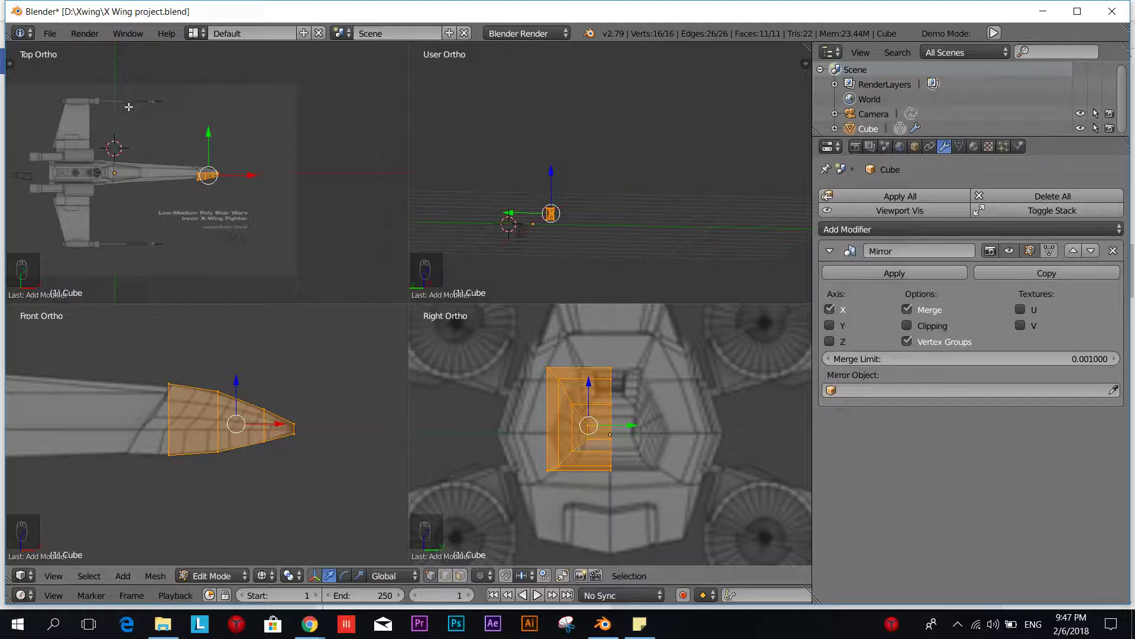
click(829, 309)
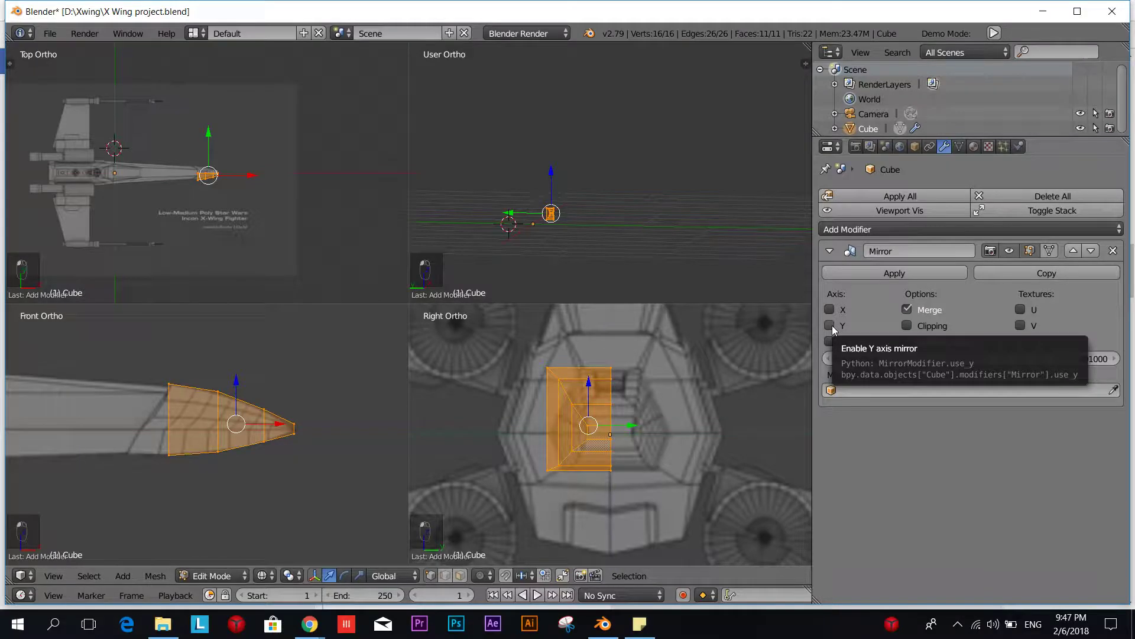
click(831, 326)
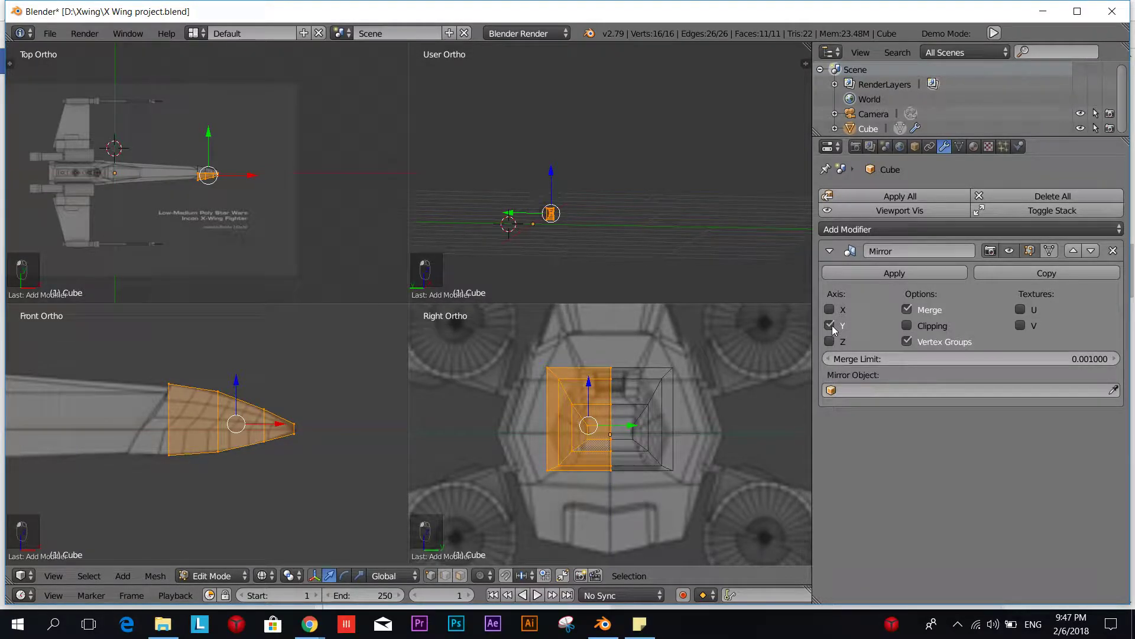
- Enable Clipping on the Mirror modifier and move the half mesh slightly forward along X to test the seam
scroll(622, 459, up, 6)
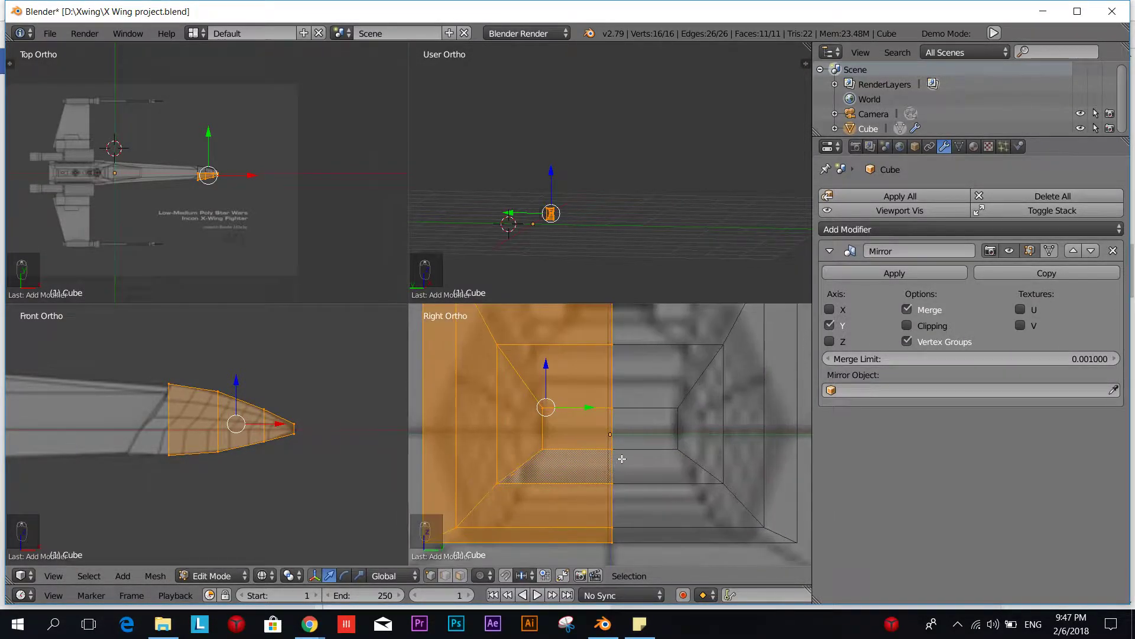
scroll(623, 459, down, 2)
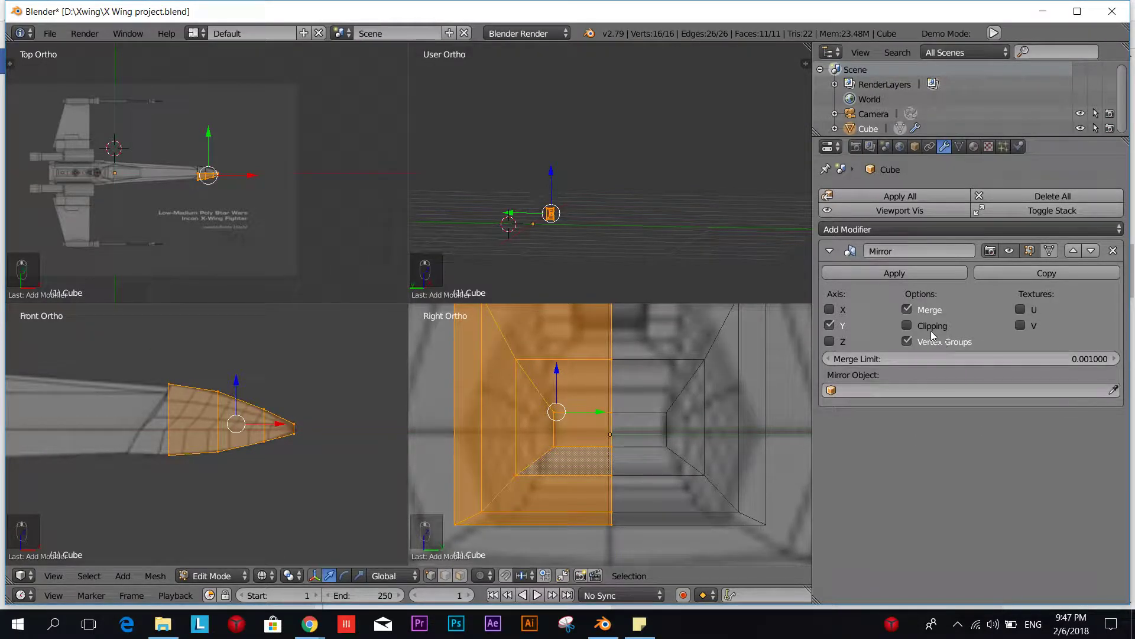
click(907, 325)
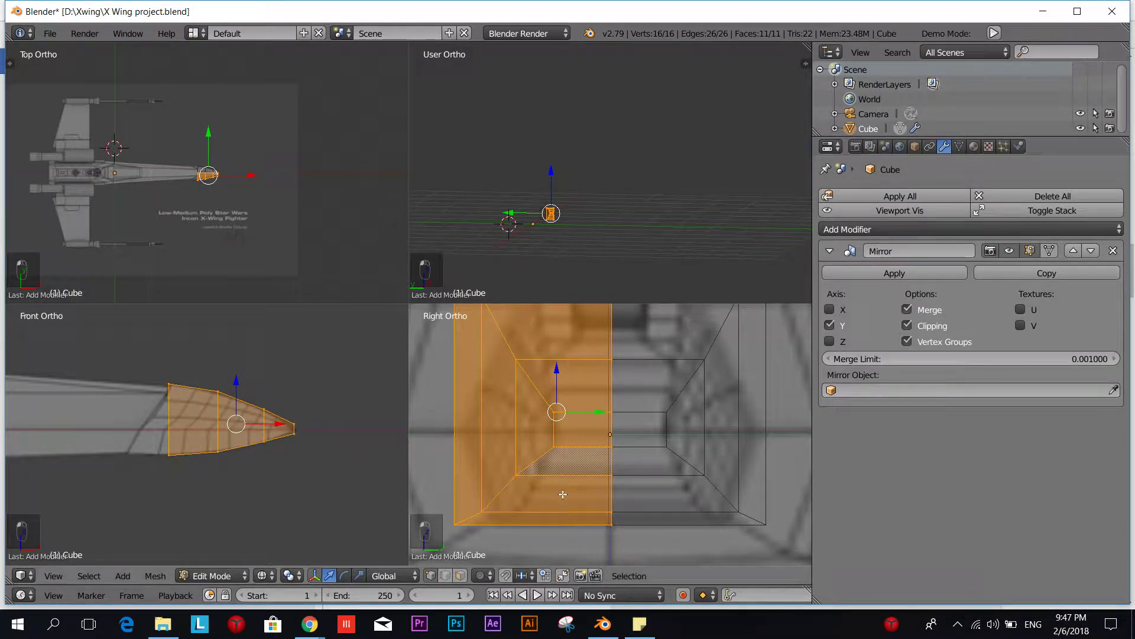
scroll(611, 435, down, 2)
scroll(211, 188, up, 6)
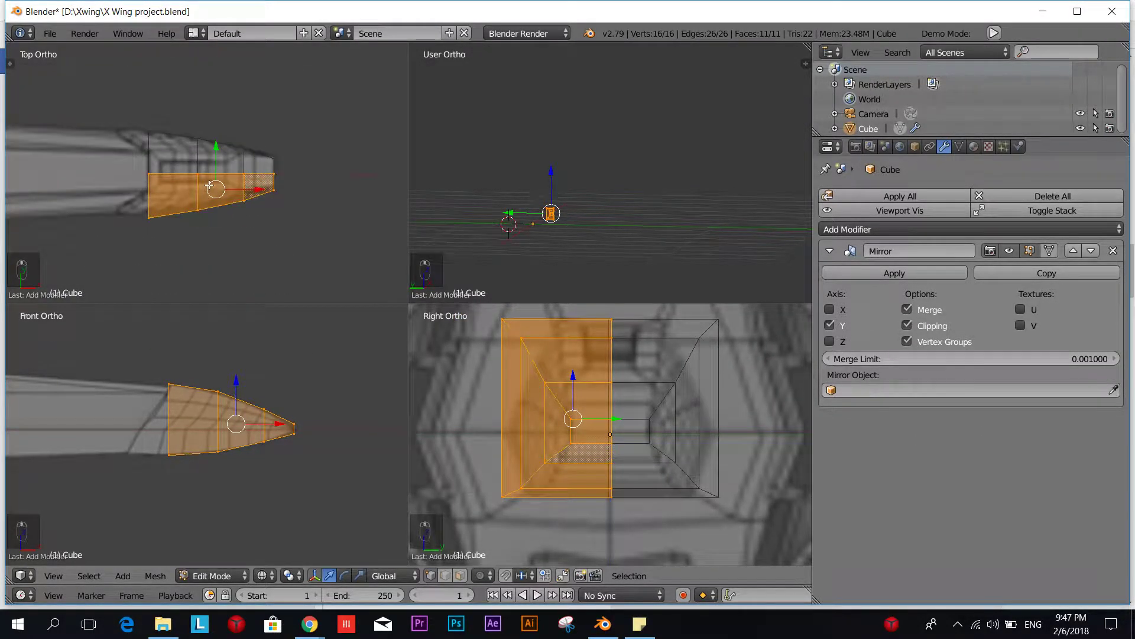
key(g)
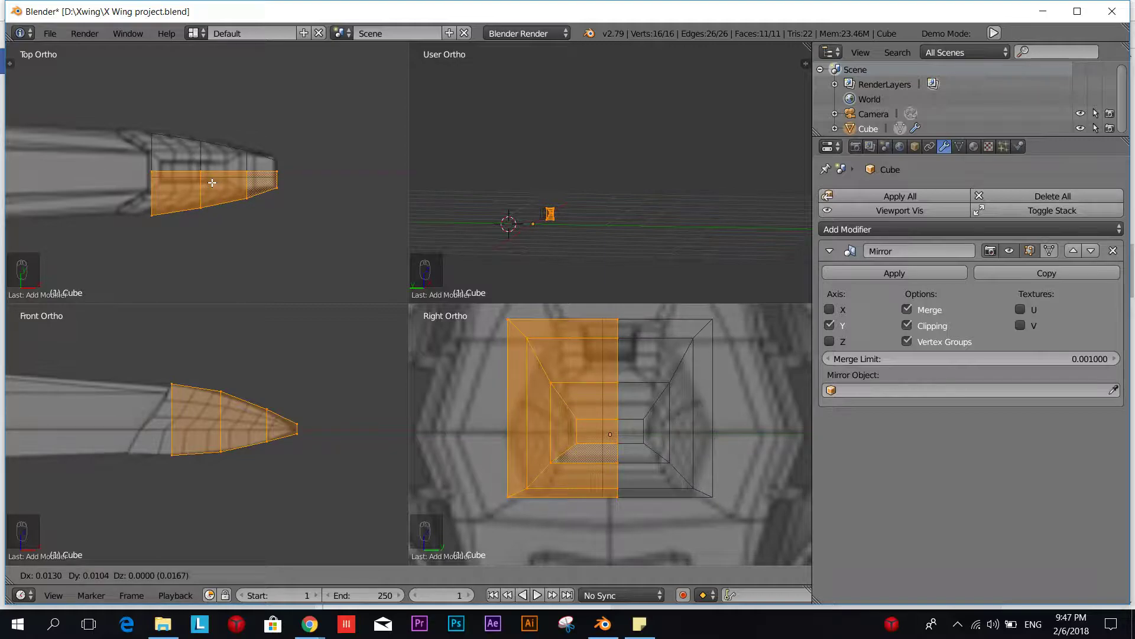
click(221, 189)
- Switch the cube from Edit Mode to Texture Paint mode
key(Tab)
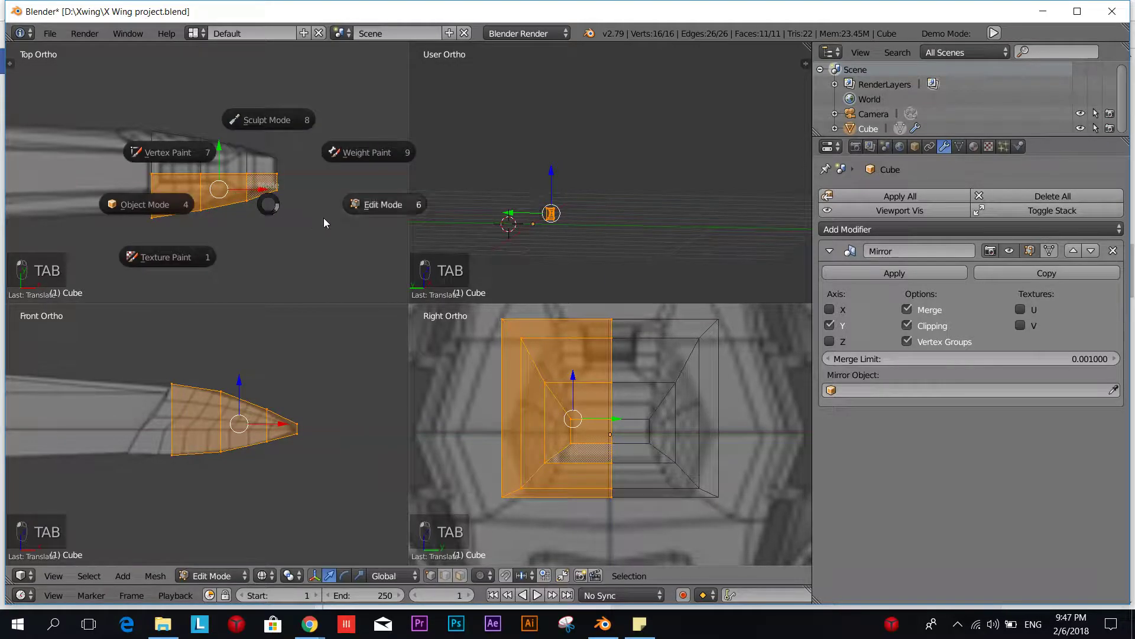
click(381, 205)
key(Tab)
click(129, 227)
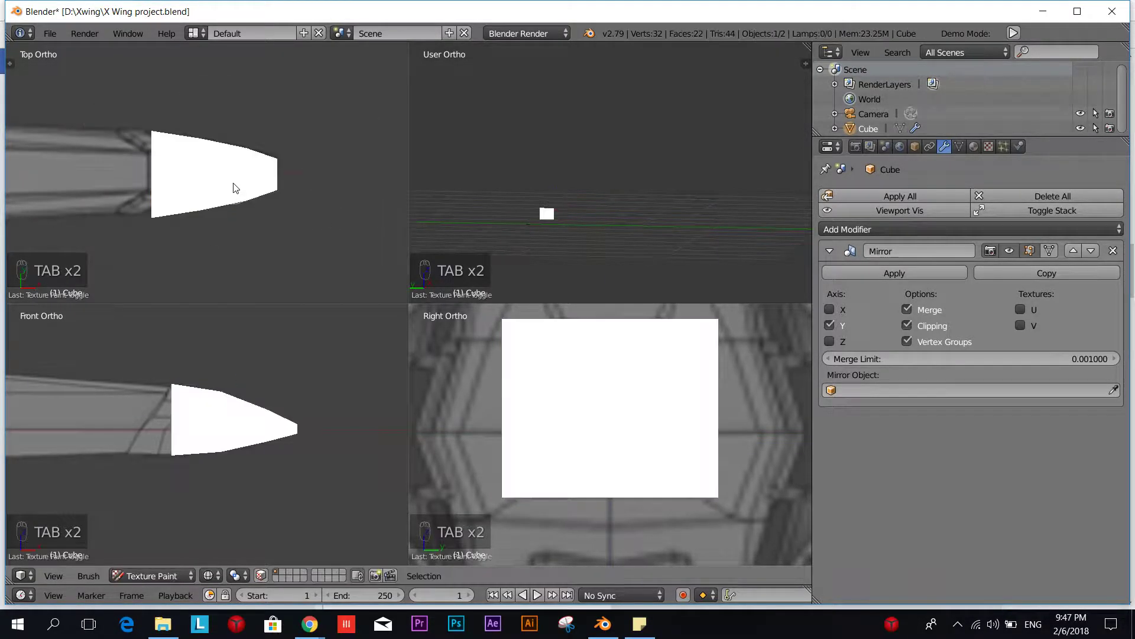
- Try Solid and Rendered viewport shading on the nose
key(z)
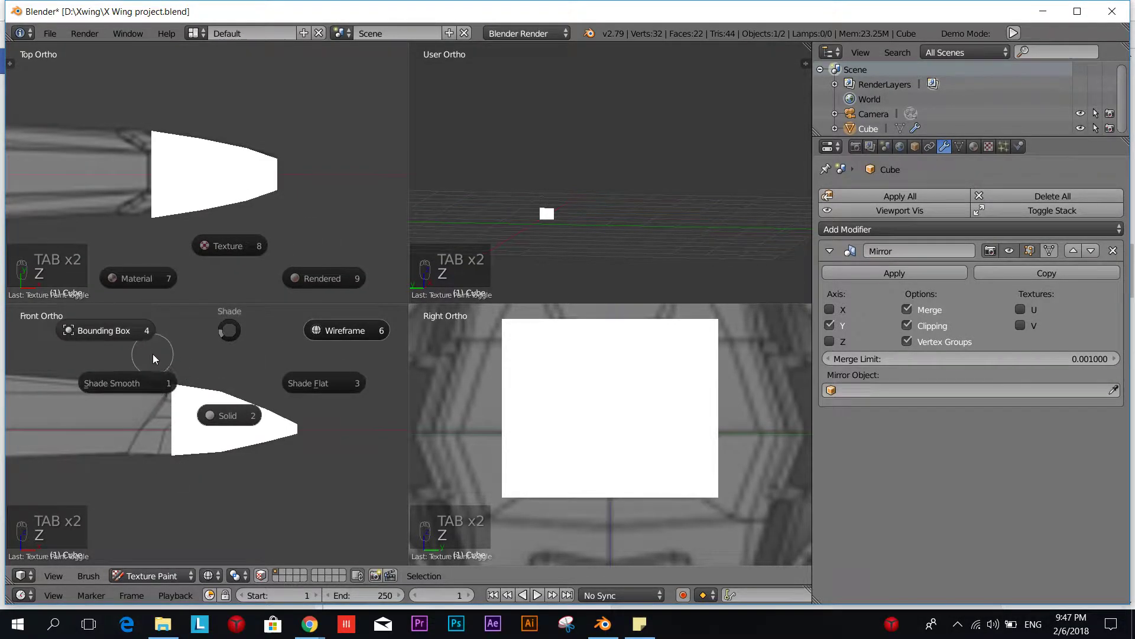
click(228, 414)
click(210, 575)
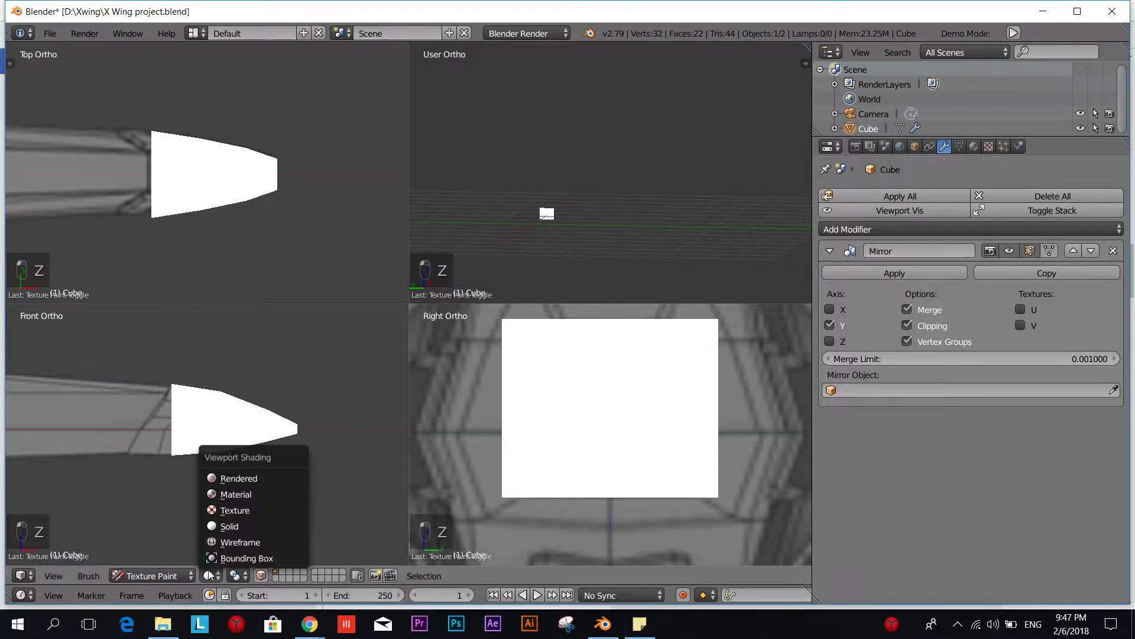
click(236, 528)
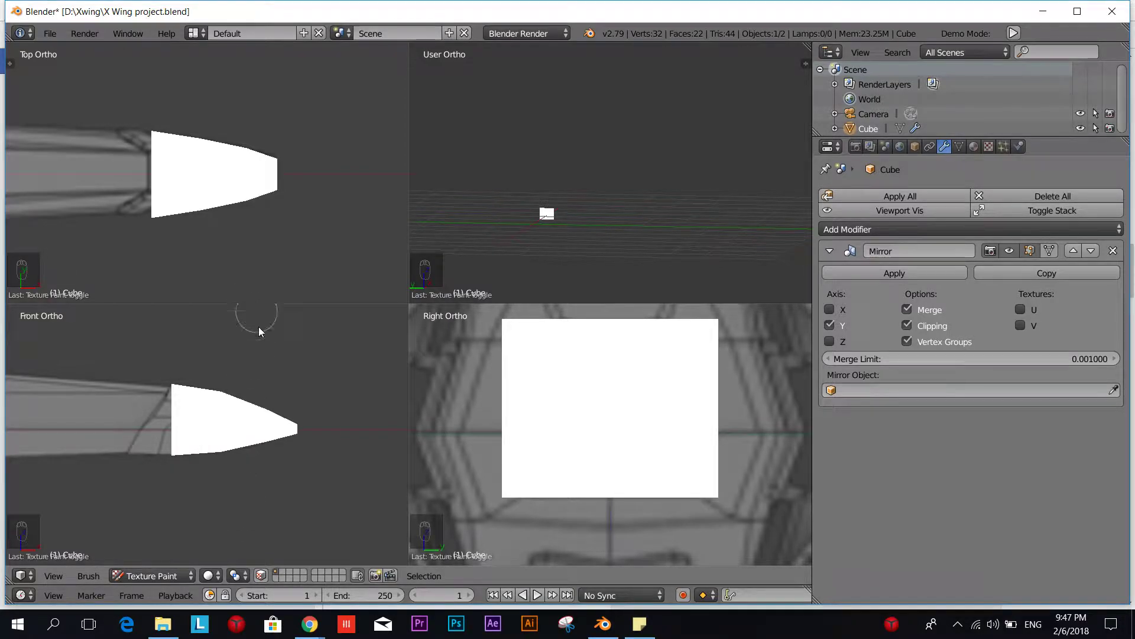
click(211, 576)
click(246, 477)
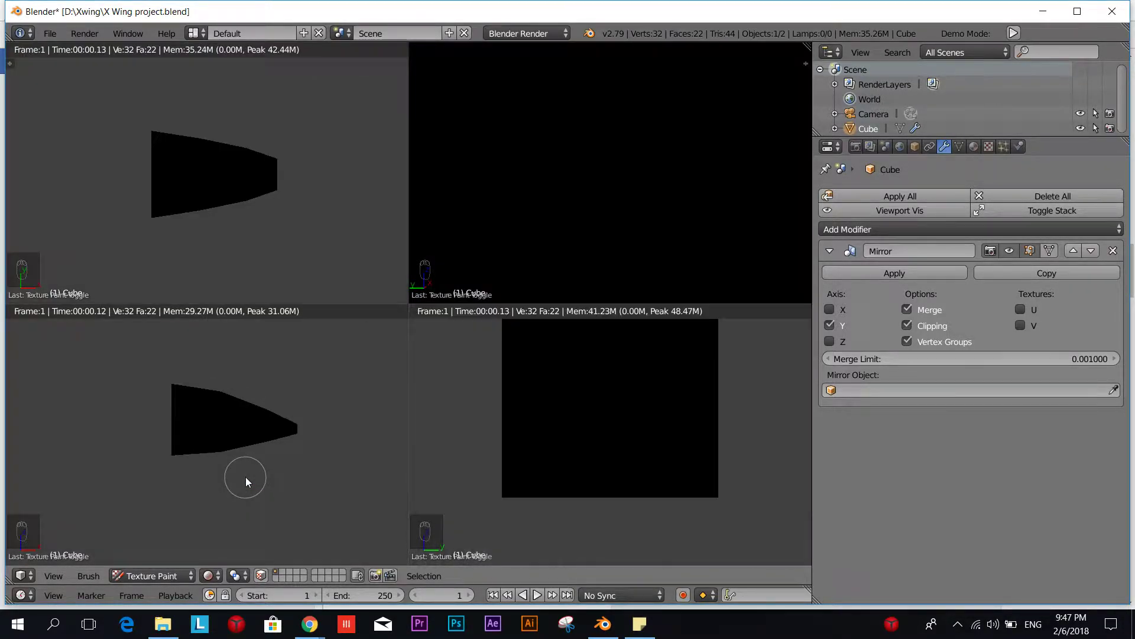
- Set the viewport shading to Solid and switch the cube to Object Mode
click(223, 577)
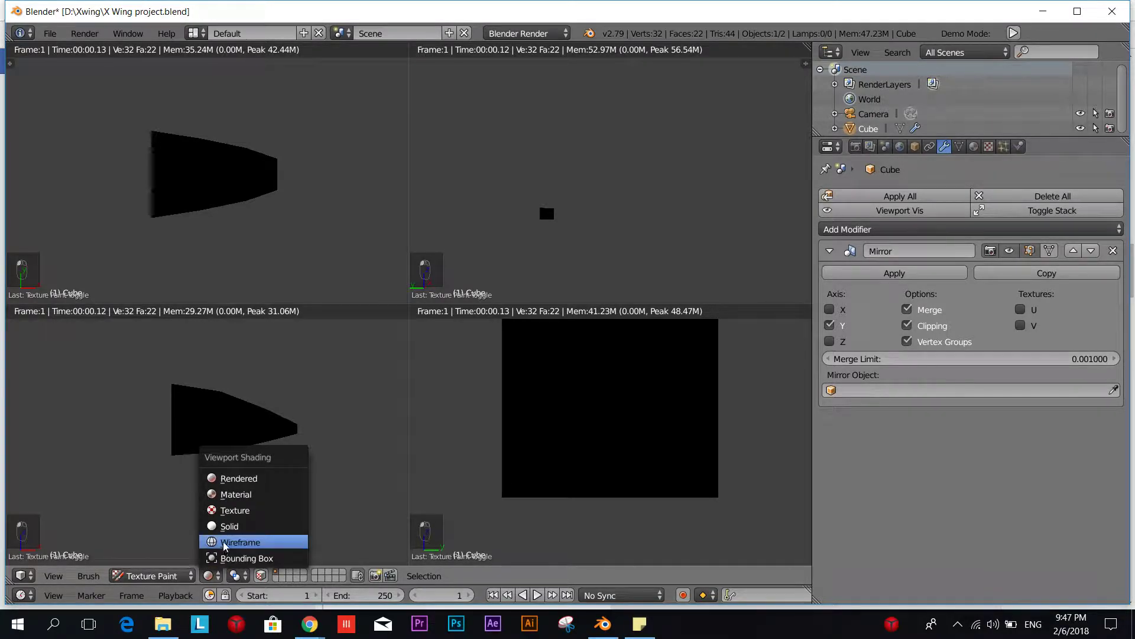
click(236, 526)
click(183, 573)
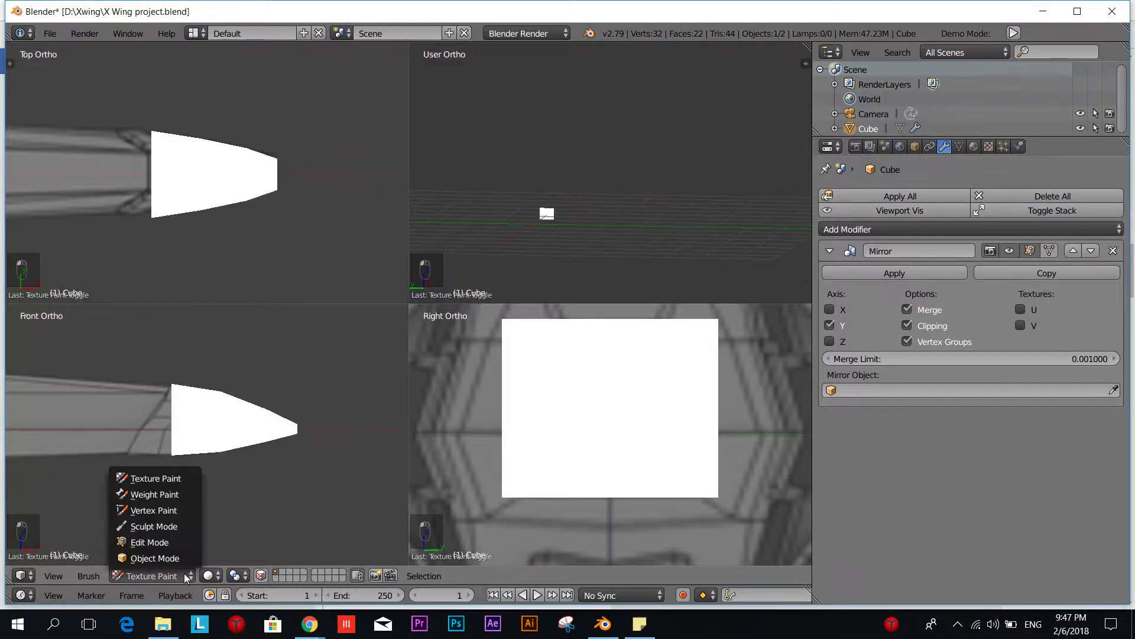
click(158, 559)
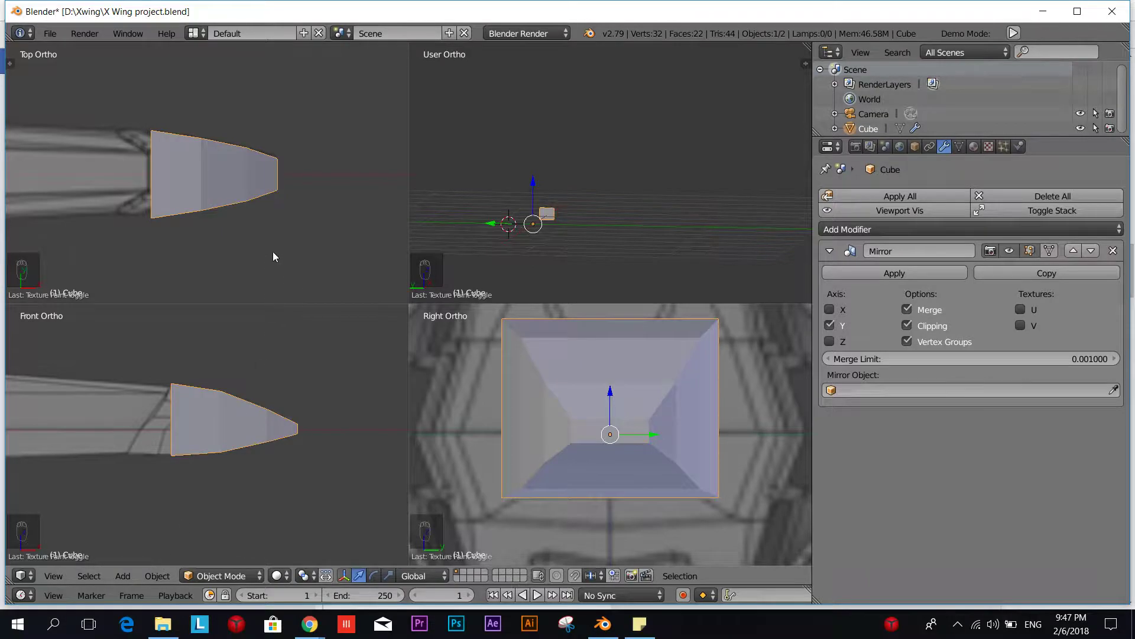
- Nudge the nose object slightly along the Y axis against the top-view blueprint
key(Tab)
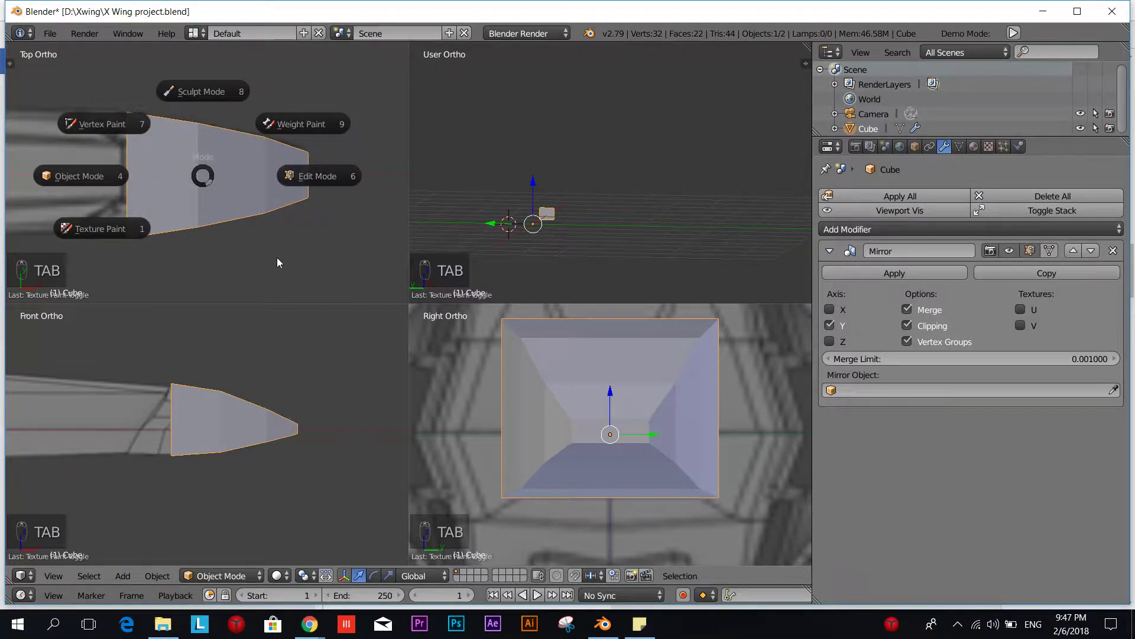
key(g)
key(y)
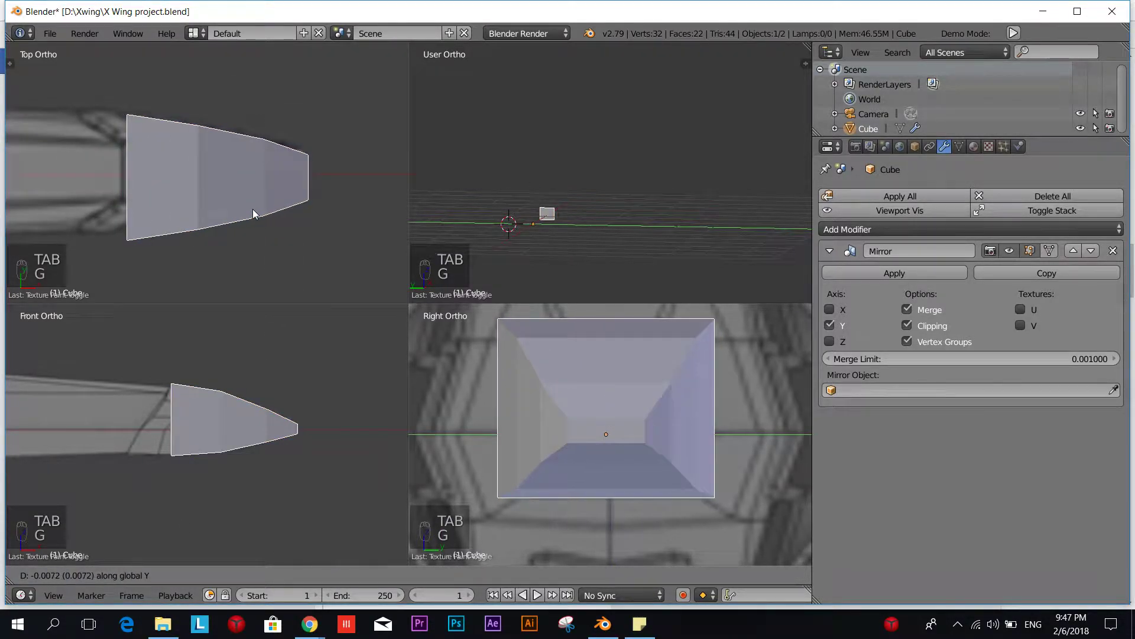
click(373, 223)
- In Edit Mode with wireframe shading, move the half mesh outward from the mirror seam to widen the nose to the blueprint outline
key(Tab)
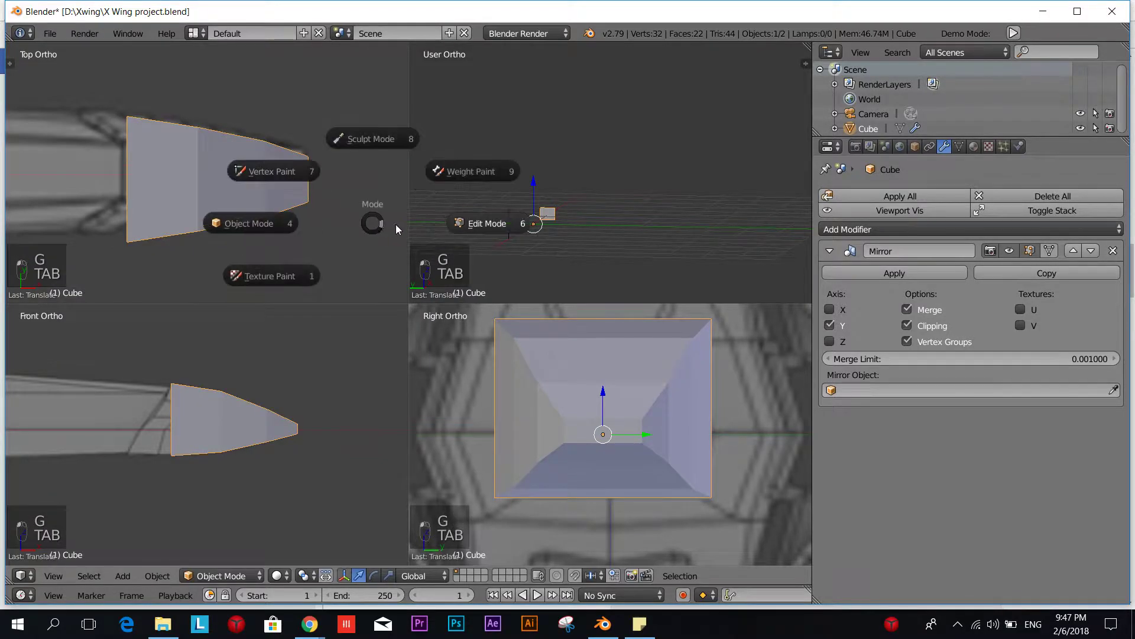
click(487, 235)
key(g)
right_click(243, 193)
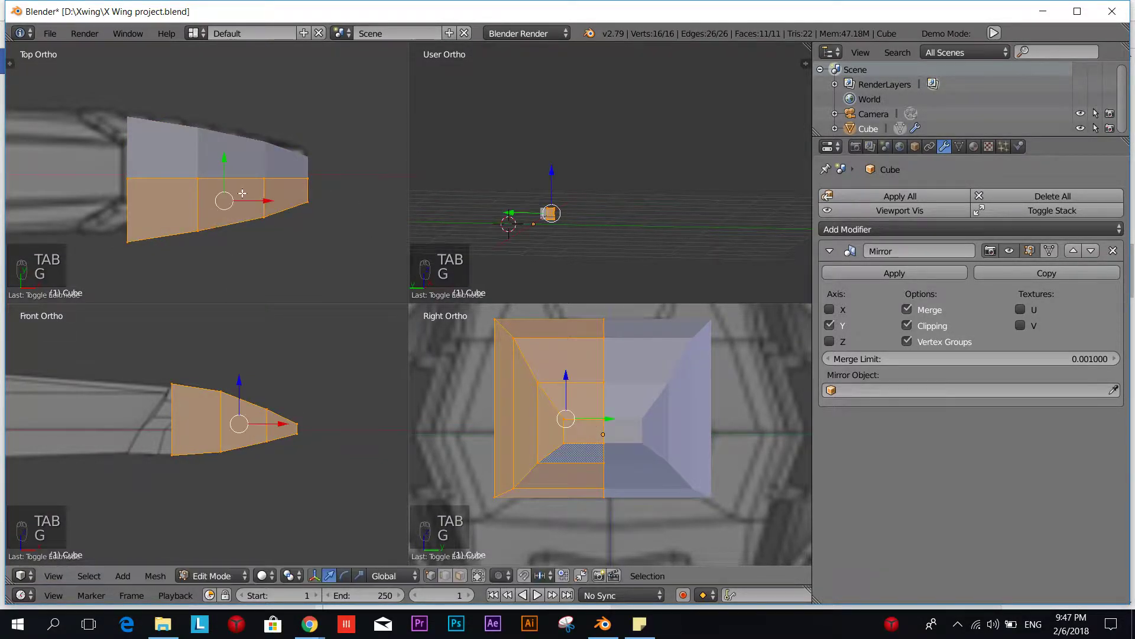
key(z)
click(364, 194)
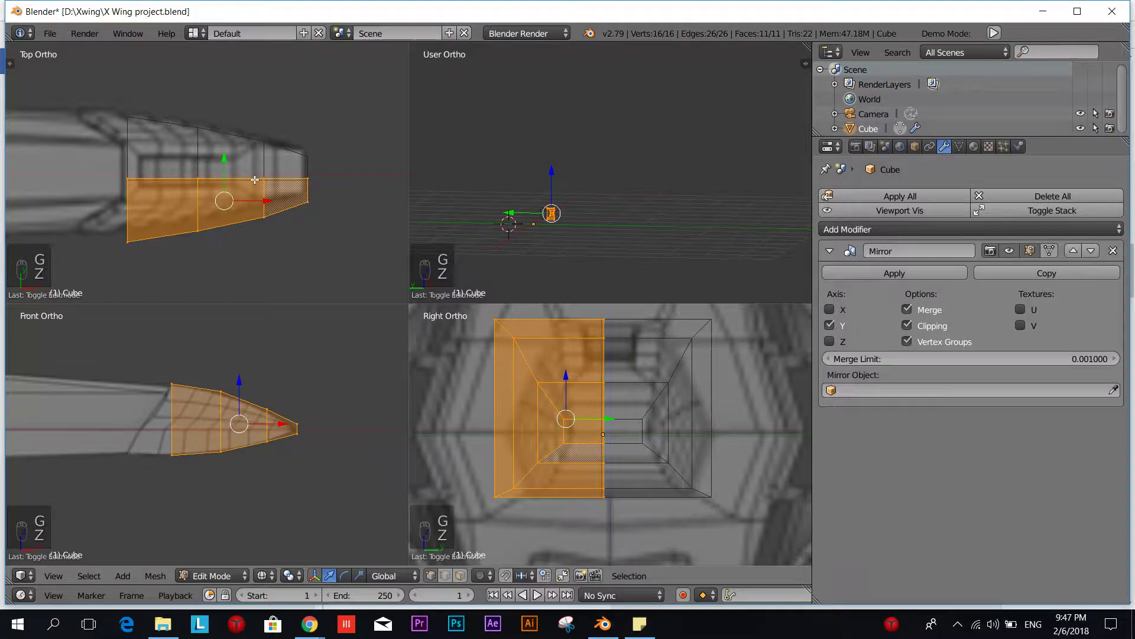
key(g)
click(255, 184)
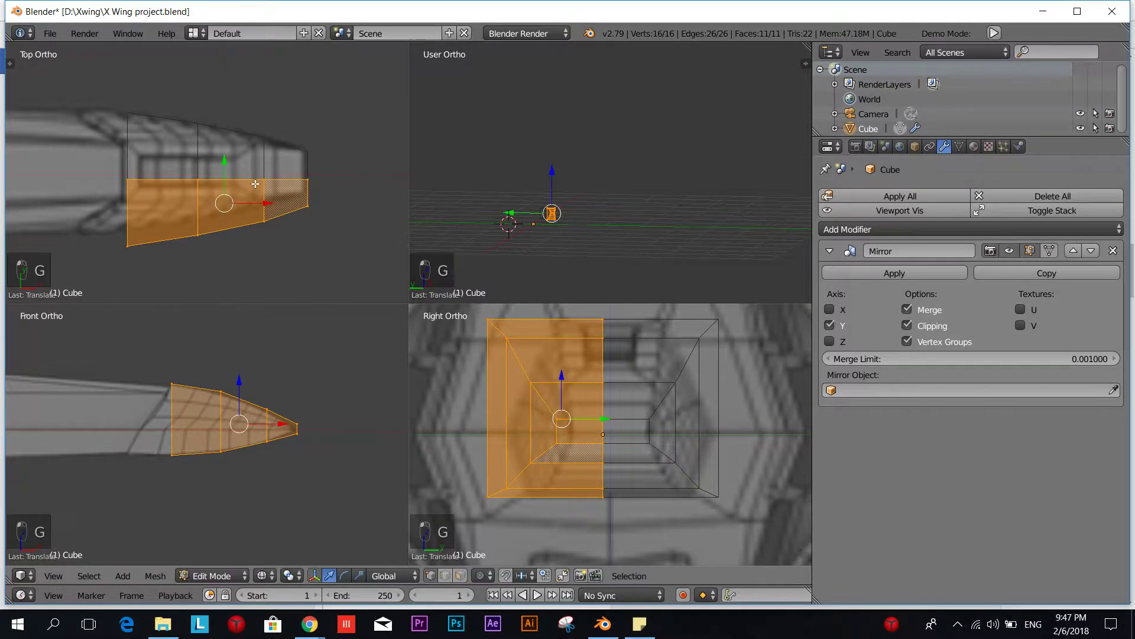
- Switch to Object Mode and move the widened nose along Y to centre it on the top-view blueprint
key(Tab)
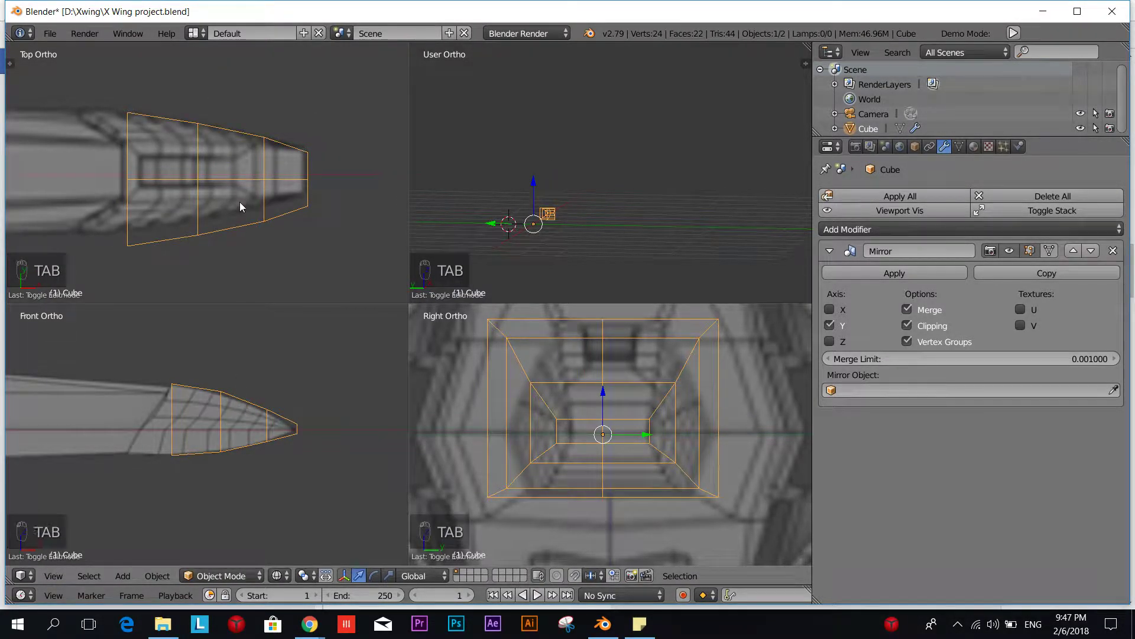
key(g)
click(239, 194)
scroll(278, 237, down, 3)
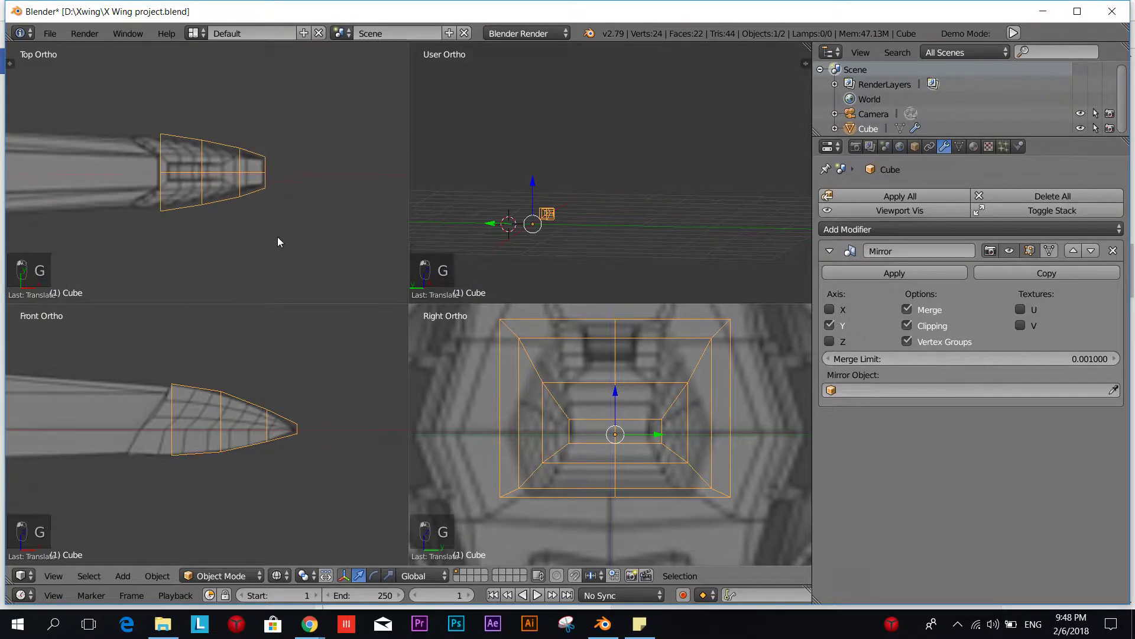
- In Edit Mode, select the nose's rear-end vertices and extrude them backward along the fuselage in the front view
key(Tab)
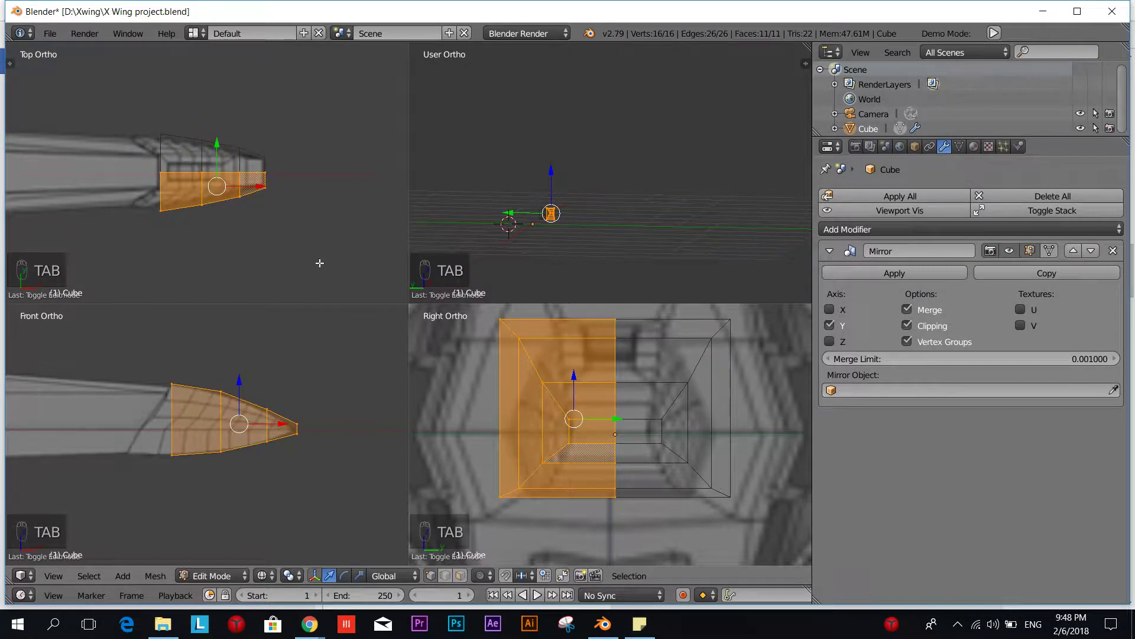
scroll(327, 481, up, 3)
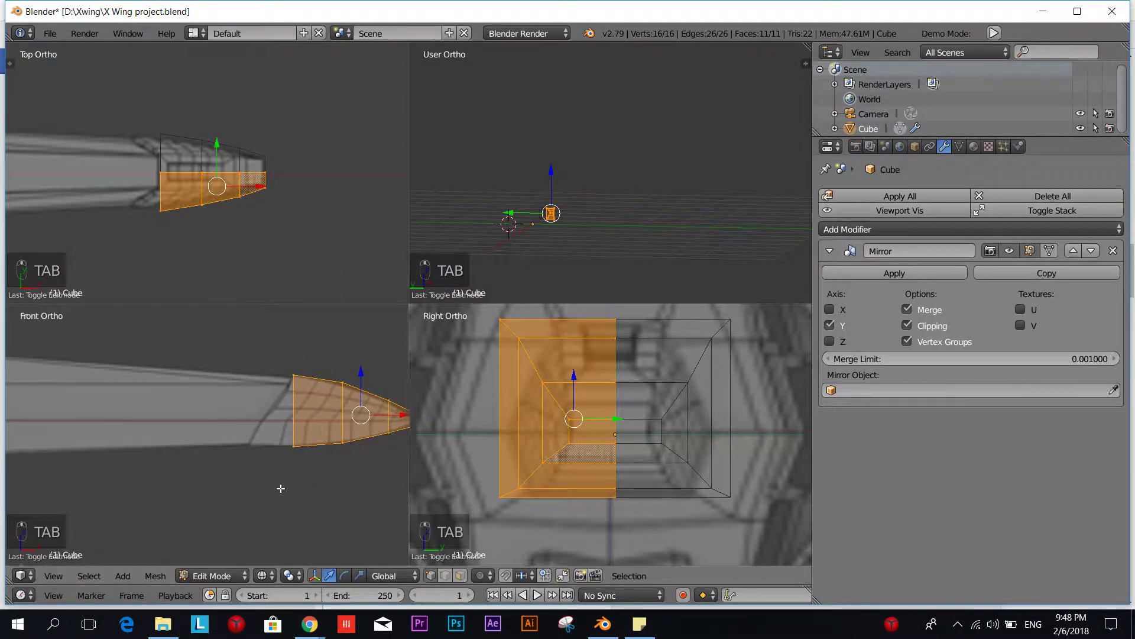
key(a)
key(a)
key(b)
drag(278, 357, 303, 496)
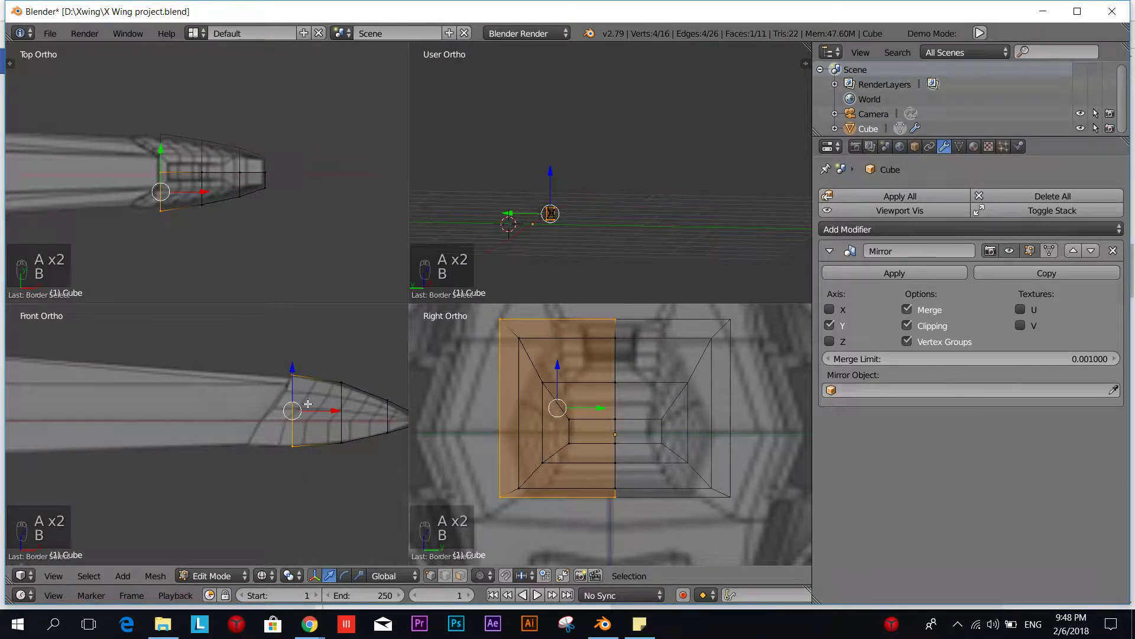
scroll(155, 189, up, 3)
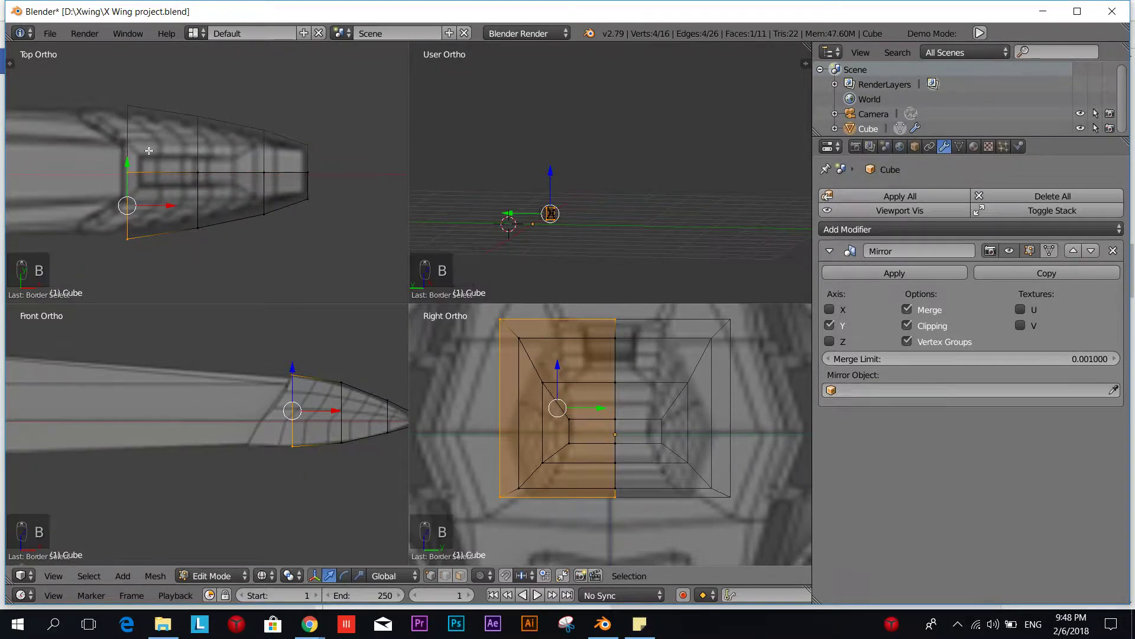
scroll(220, 467, down, 2)
shift+middle_drag(220, 468, 299, 458)
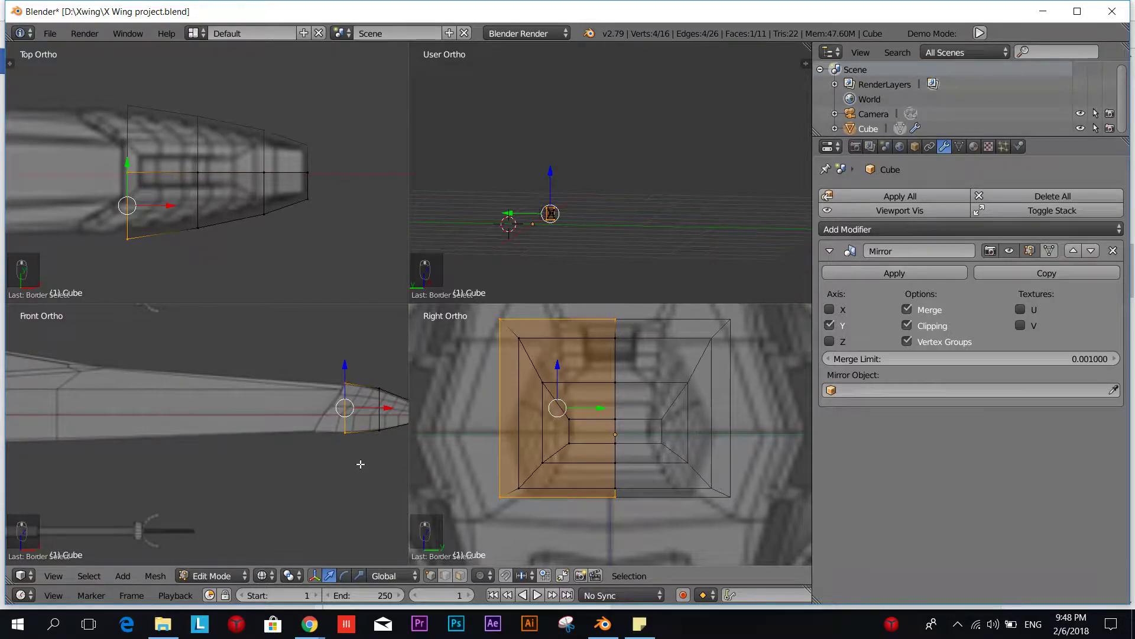
key(e)
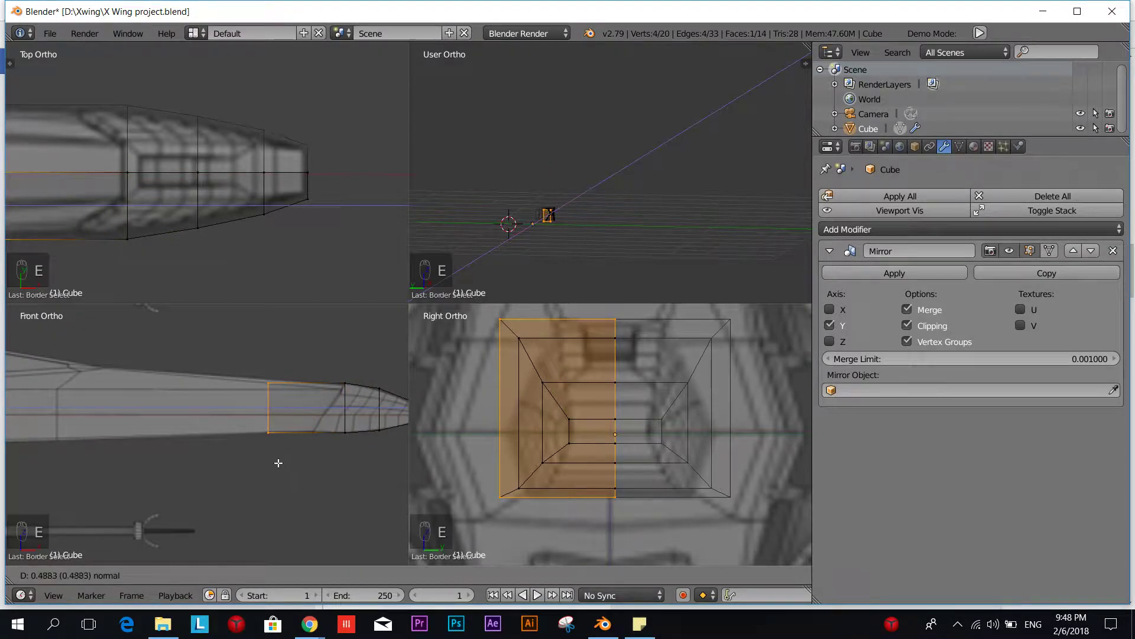
click(215, 458)
- Move the outer side vertices of the extruded rear end outward in the top view to match the fuselage edge
scroll(220, 456, down, 3)
shift+middle_drag(115, 275, 354, 55)
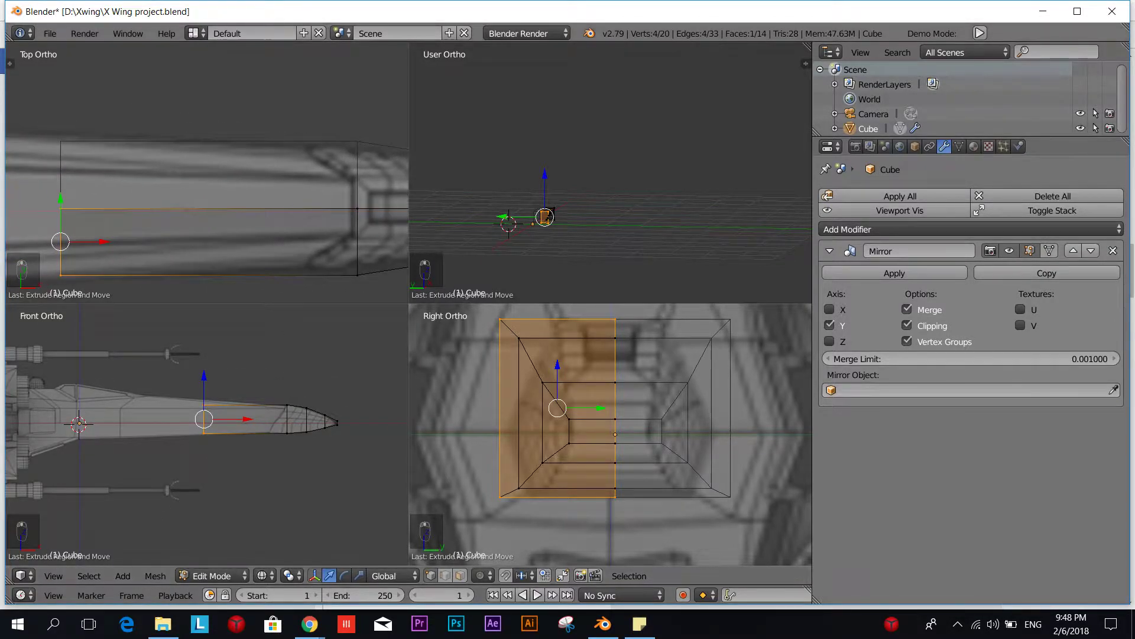
scroll(177, 221, down, 1)
shift+middle_drag(109, 236, 207, 211)
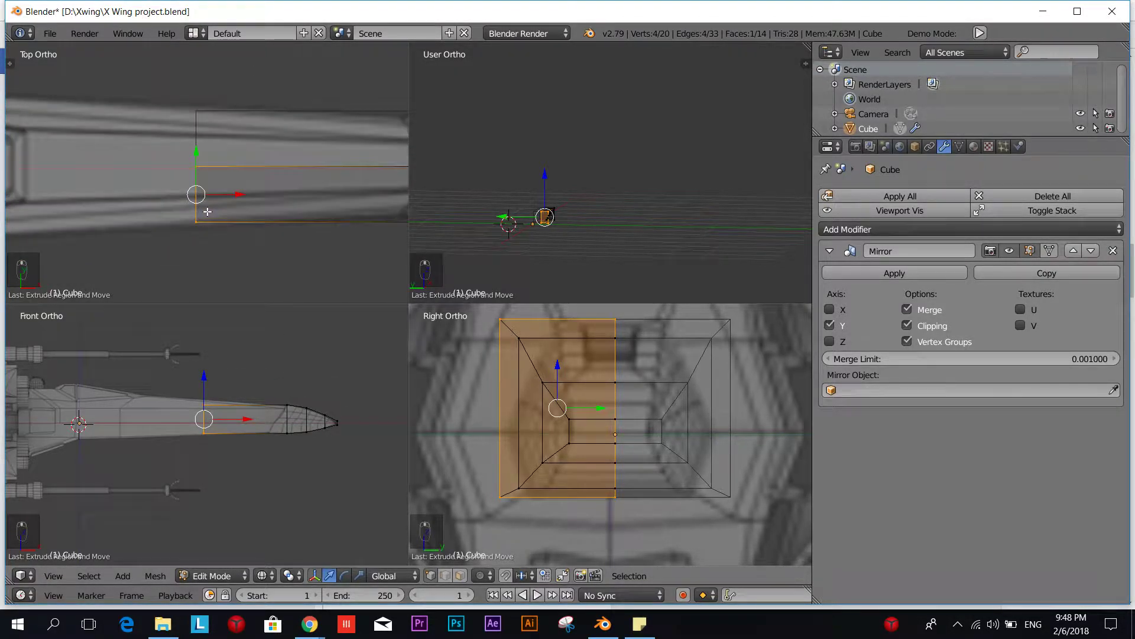
key(a)
key(b)
drag(184, 208, 208, 233)
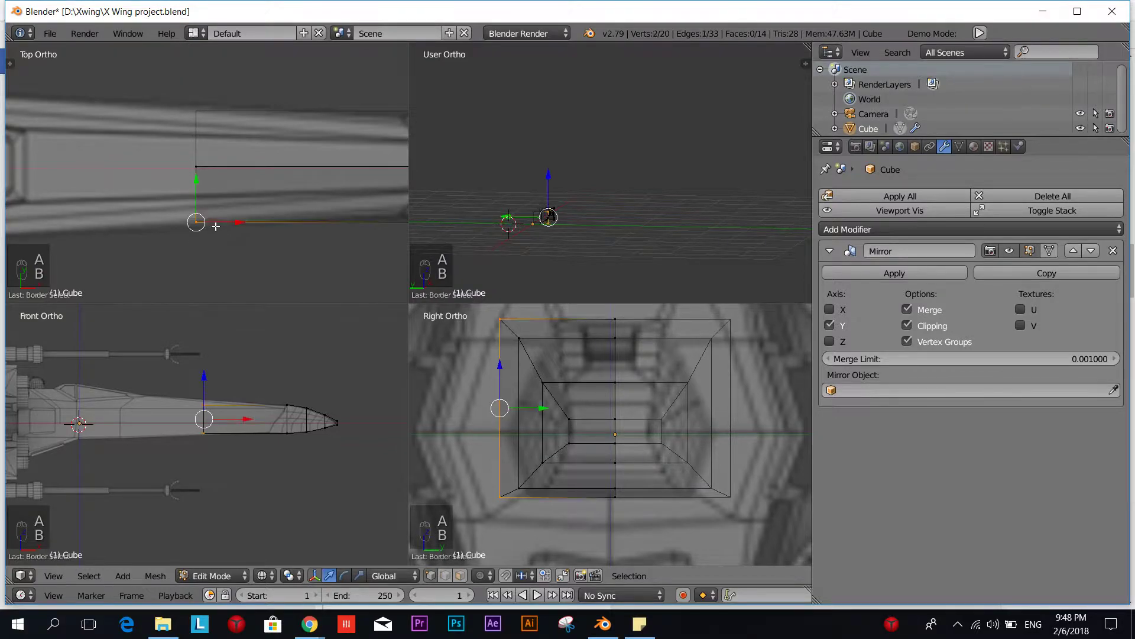
key(g)
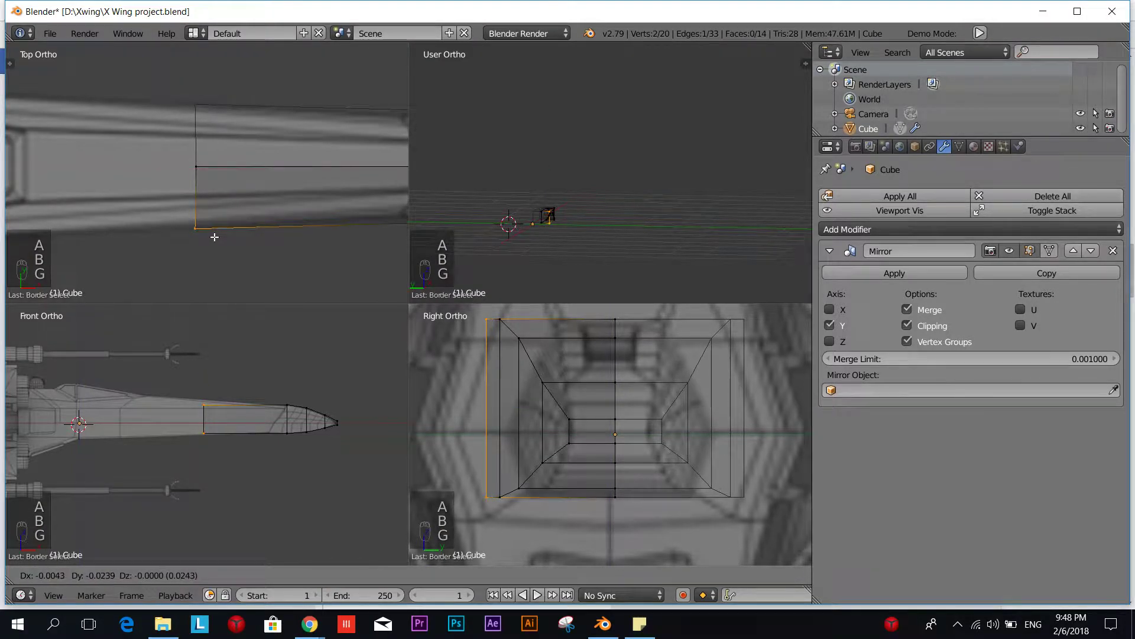
click(214, 235)
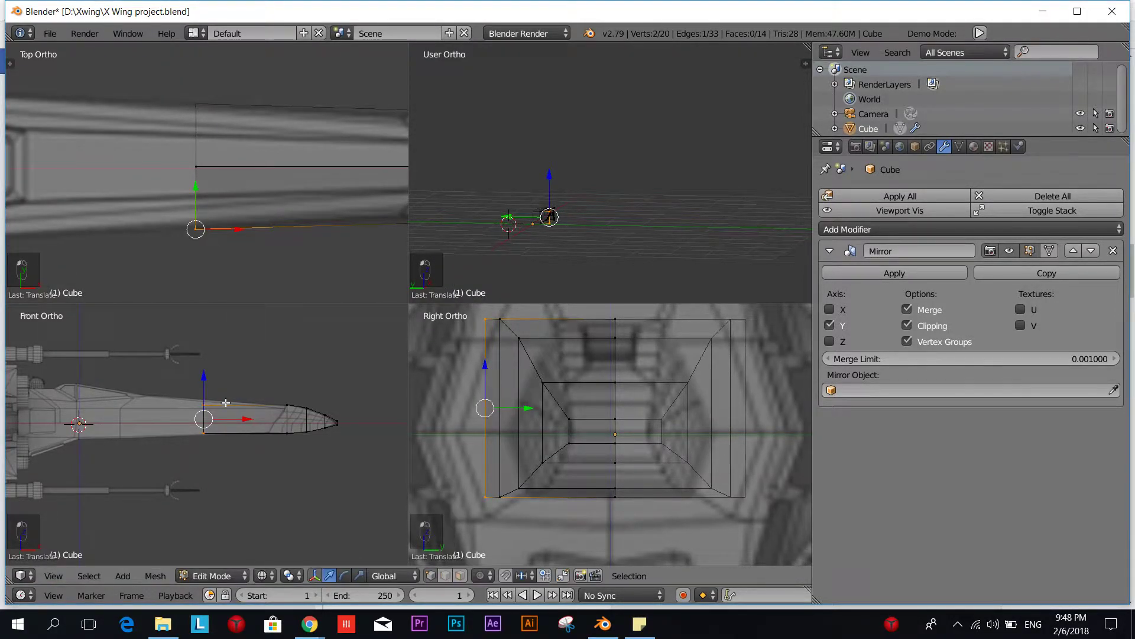
- Select the upper vertices of the extruded rear end and raise them to the fuselage's top outline in the front view
scroll(211, 444, up, 3)
scroll(211, 444, up, 1)
key(Caps_Lock)
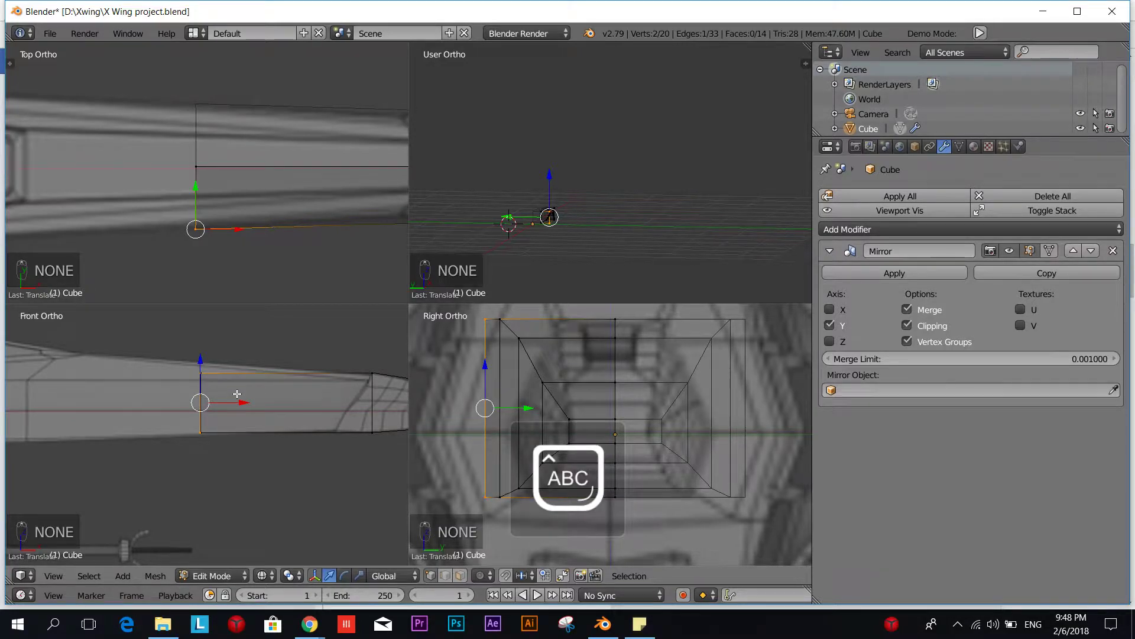
key(Caps_Lock)
key(a)
key(b)
drag(183, 360, 217, 387)
key(g)
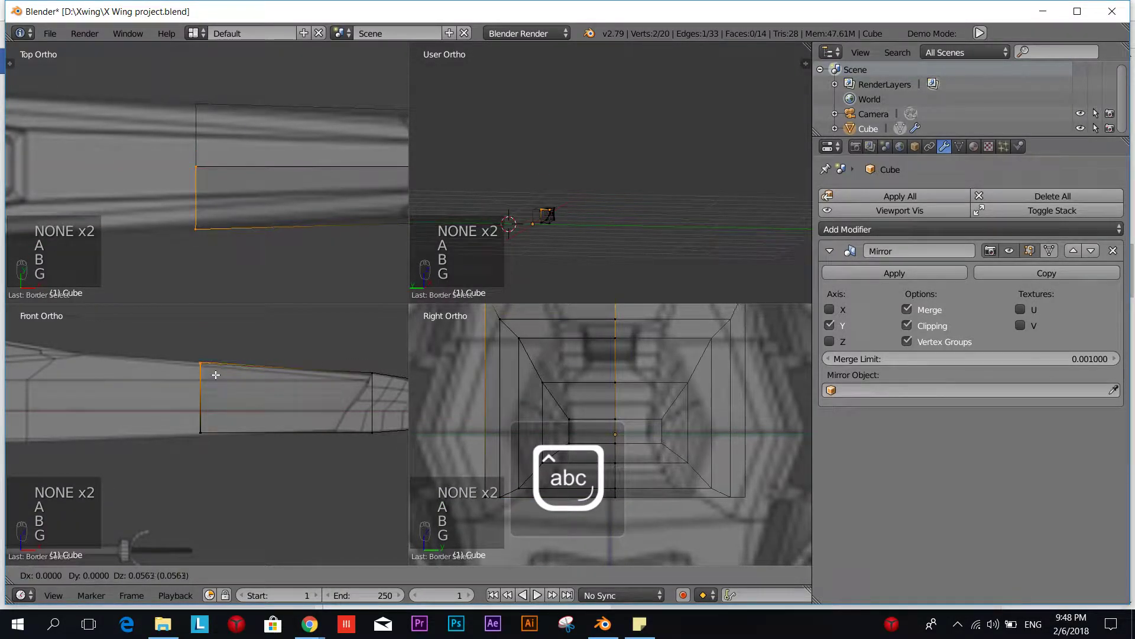
click(219, 377)
- Select all vertices of the rear end and extrude them about 0.82 units further back along the fuselage
scroll(219, 377, down, 5)
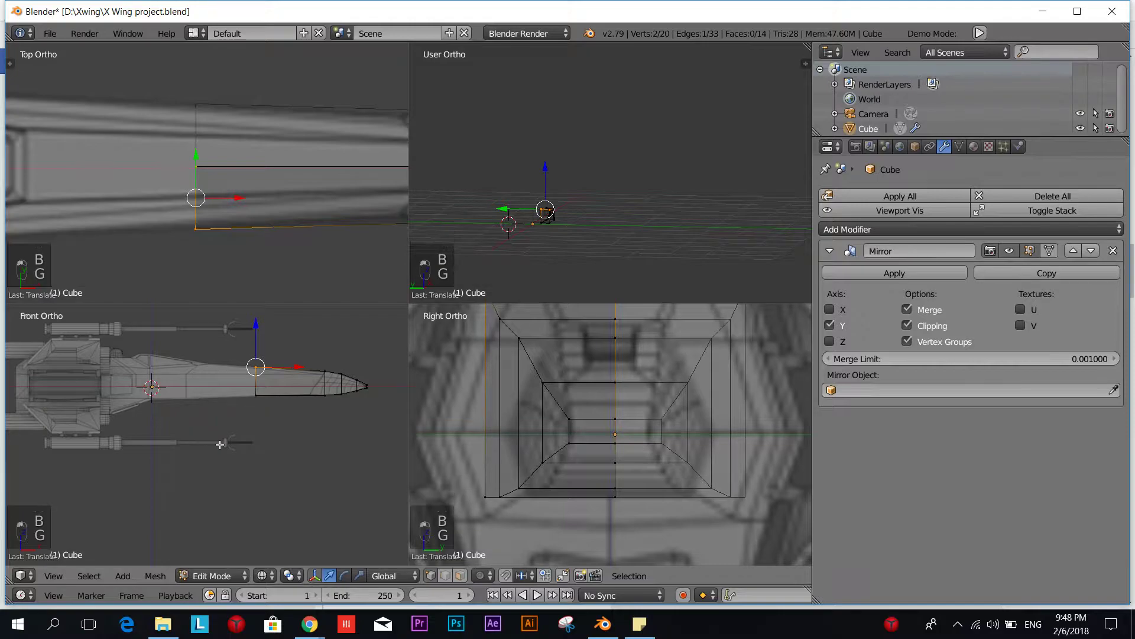
scroll(287, 413, up, 3)
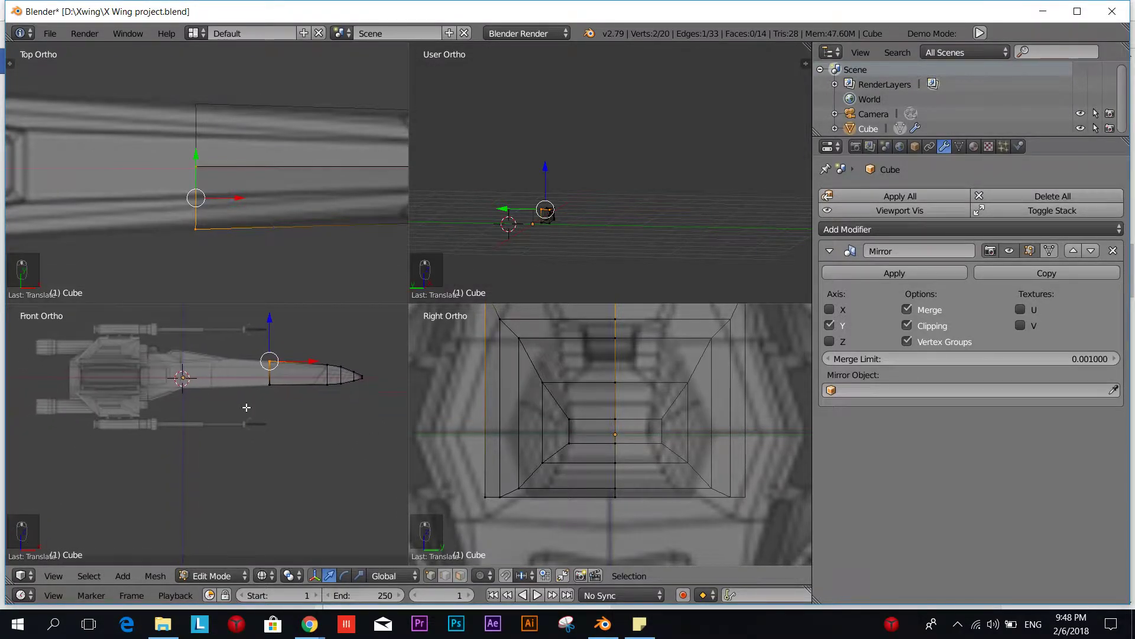
scroll(287, 413, down, 4)
shift+middle_drag(289, 398, 303, 429)
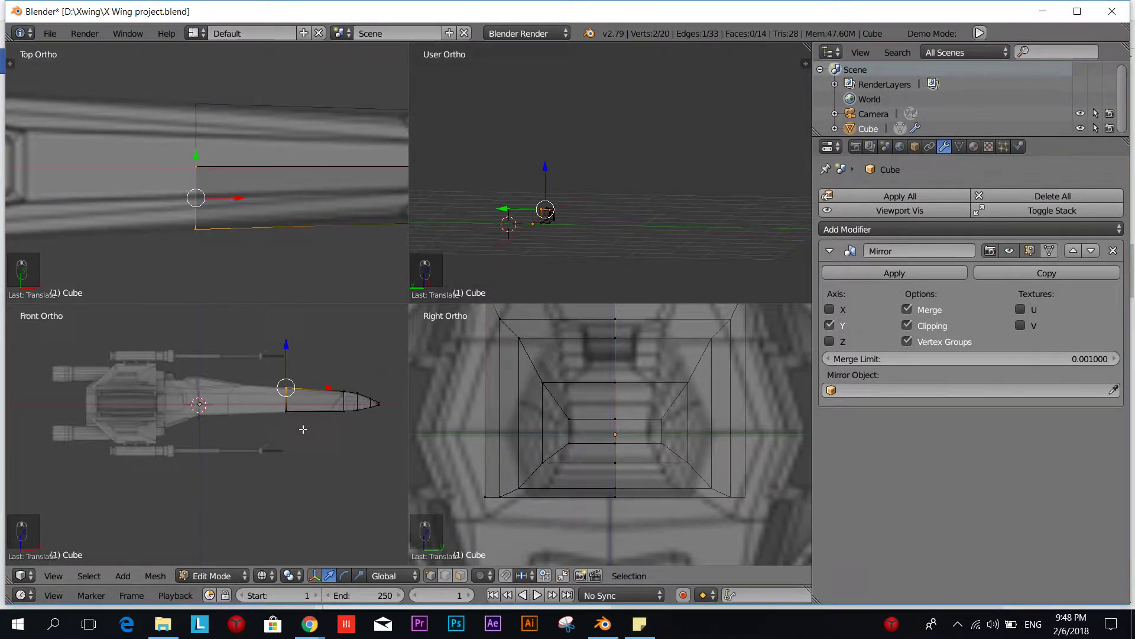
scroll(303, 430, up, 2)
scroll(304, 428, down, 1)
key(a)
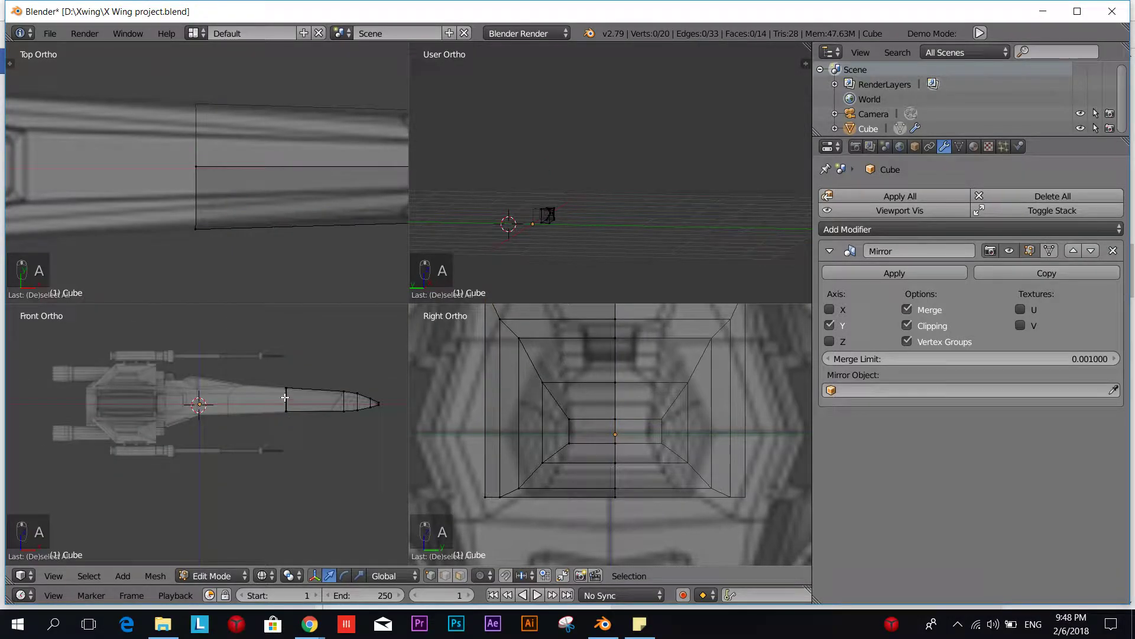
key(b)
drag(278, 383, 307, 449)
key(e)
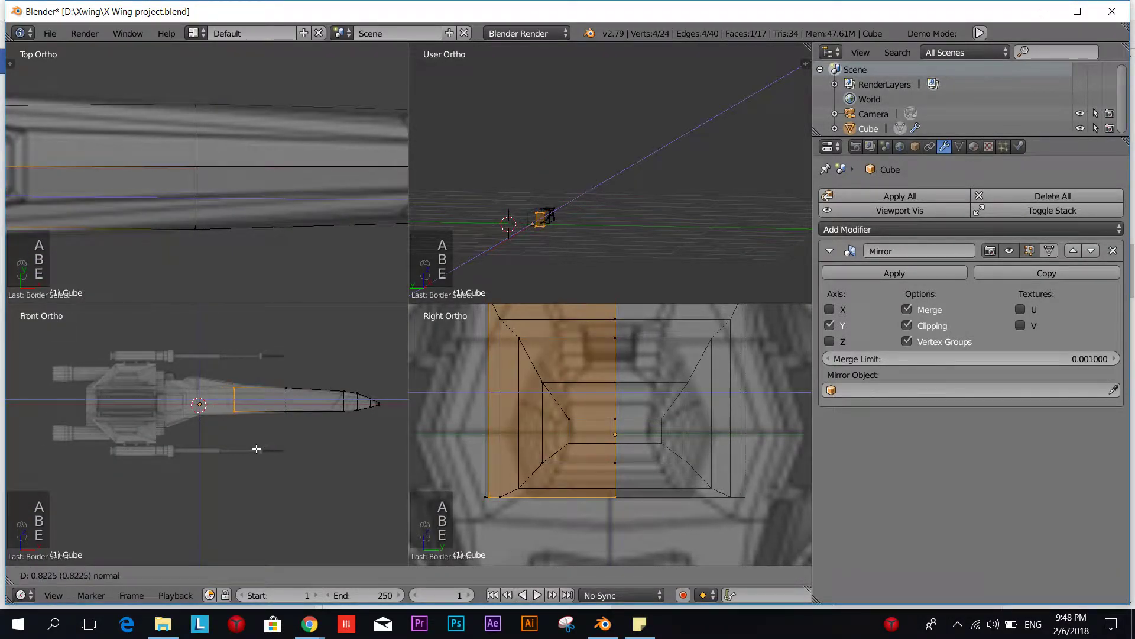
click(256, 451)
- Scale the new rear section by about 1.24 along Z and move it about 0.1 units forward to fit the blueprint
scroll(278, 426, up, 5)
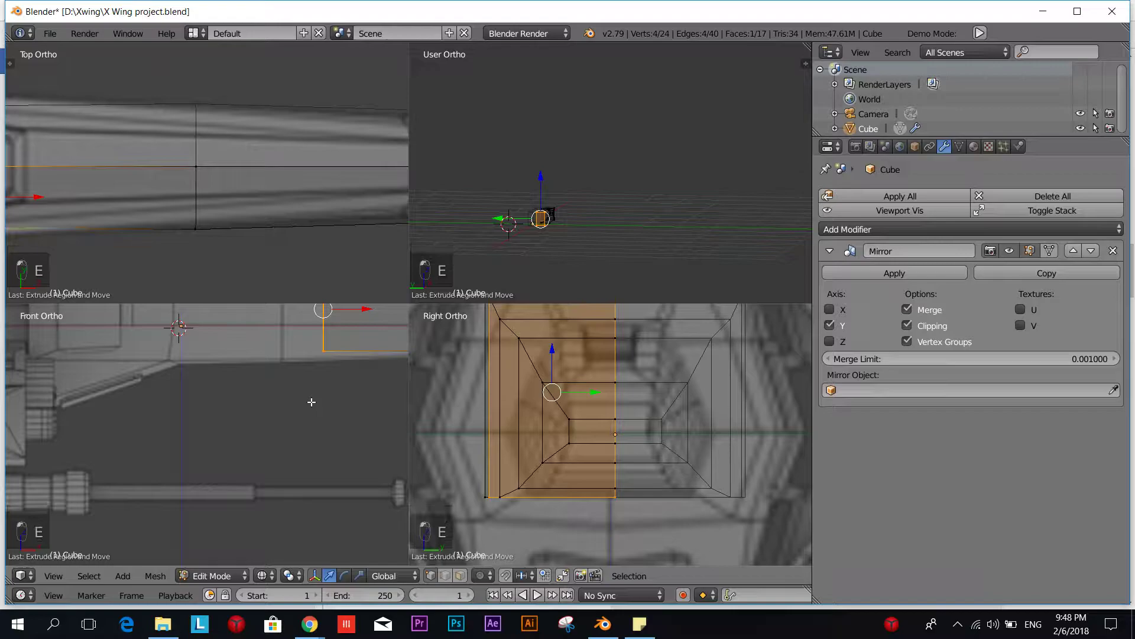
shift+middle_drag(311, 401, 229, 496)
key(s)
key(z)
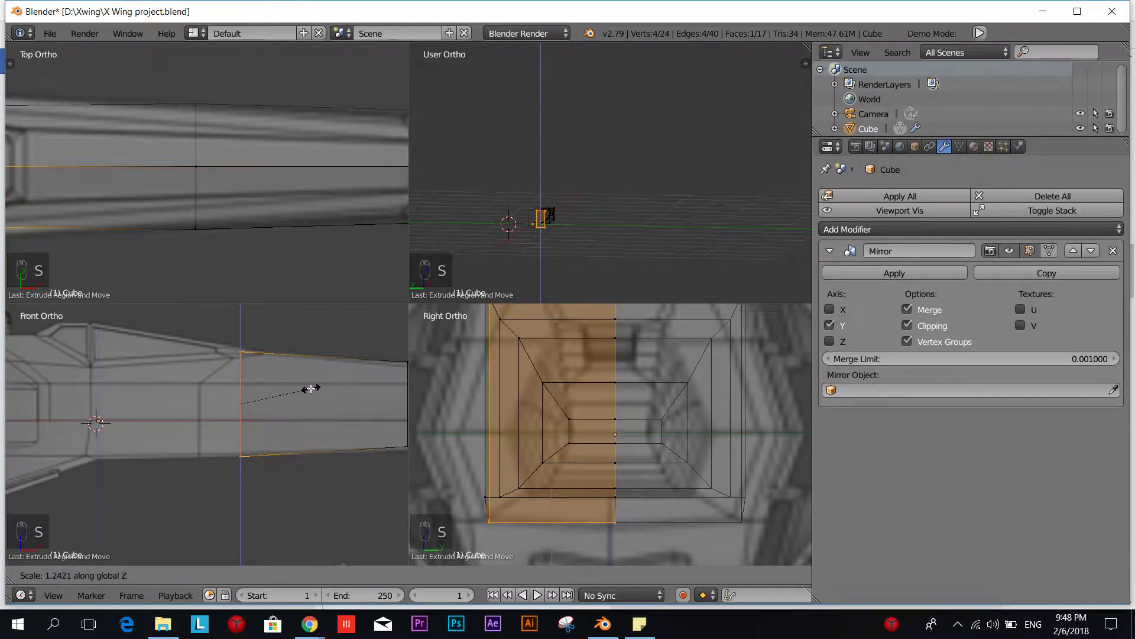
click(312, 390)
key(g)
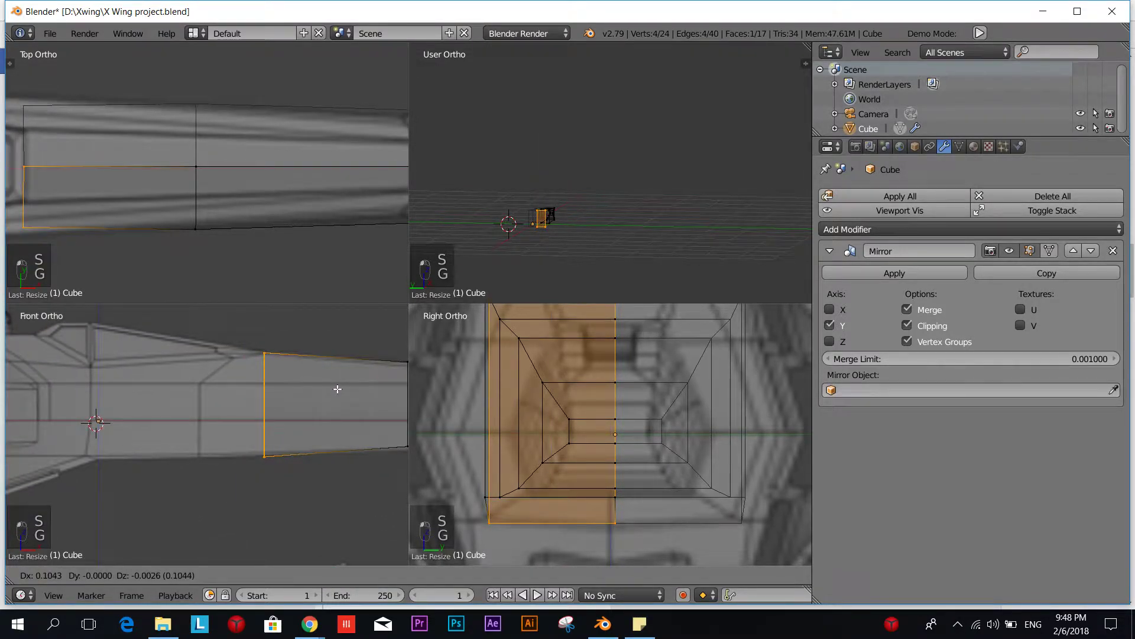
click(334, 390)
- Select the lower vertices of the rear section and raise them slightly to the fuselage's bottom outline
key(a)
key(v)
key(b)
drag(256, 447, 277, 464)
key(g)
click(278, 459)
- Extrude the rear section about 0.4 units backward, and shift the new end about 0.36 units further back and slightly down
scroll(221, 415, down, 3)
shift+middle_drag(222, 416, 306, 391)
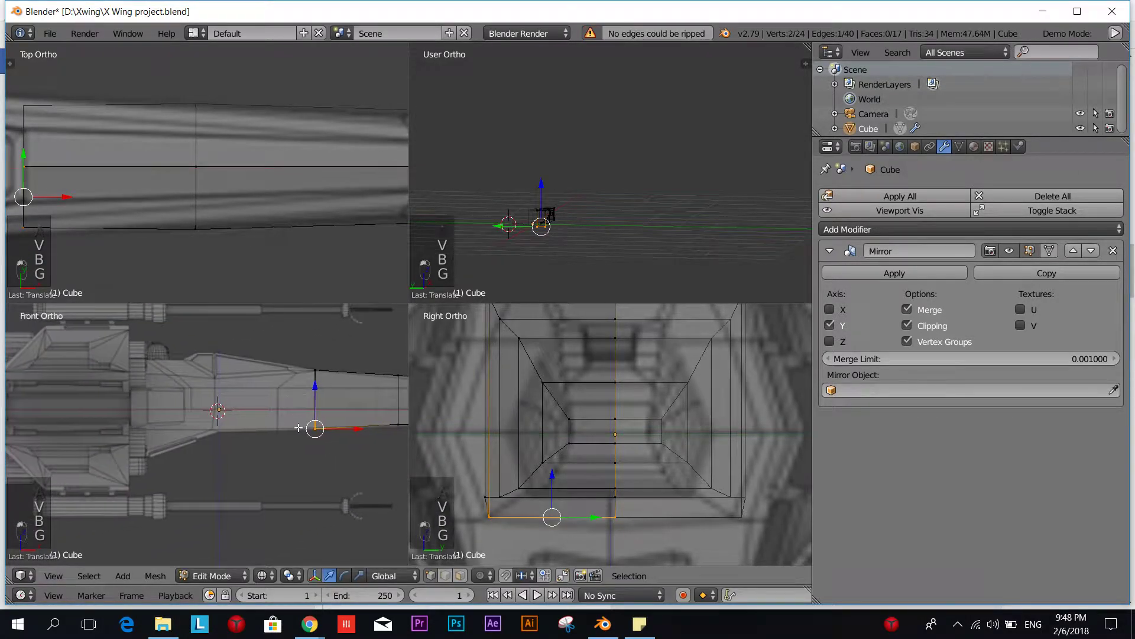
key(a)
key(b)
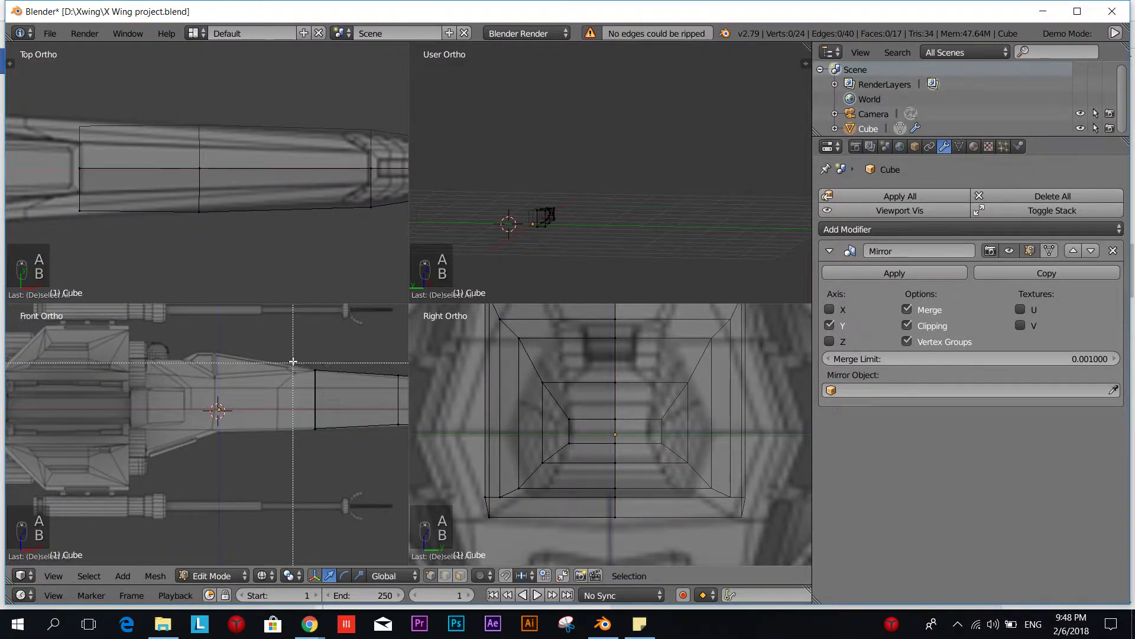
drag(298, 362, 335, 470)
key(e)
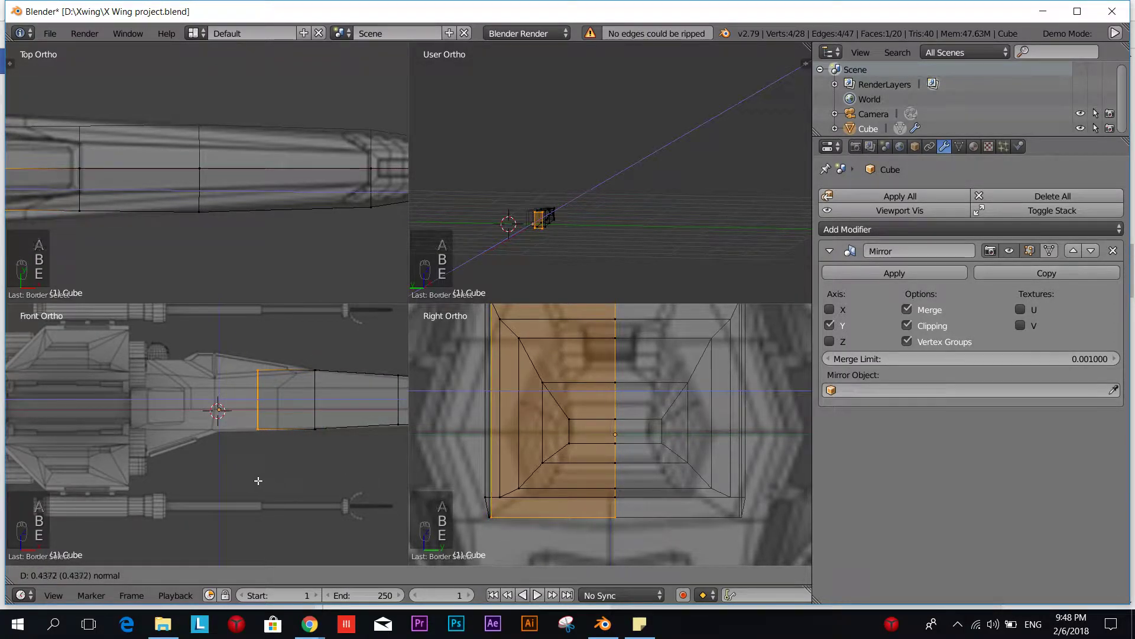
click(261, 476)
scroll(250, 410, up, 2)
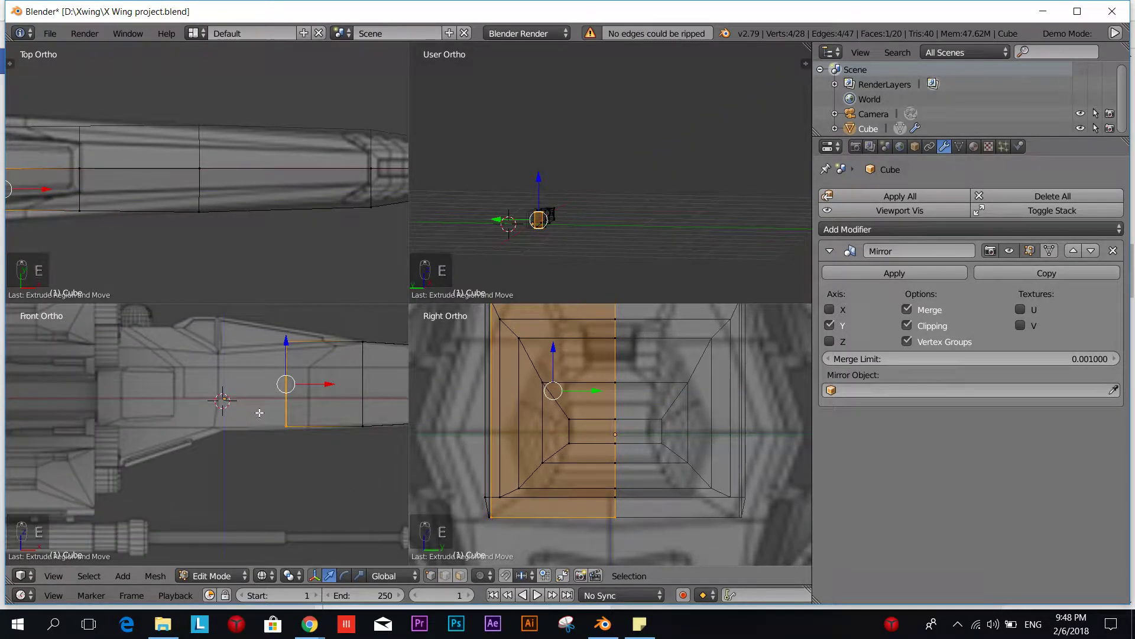
key(g)
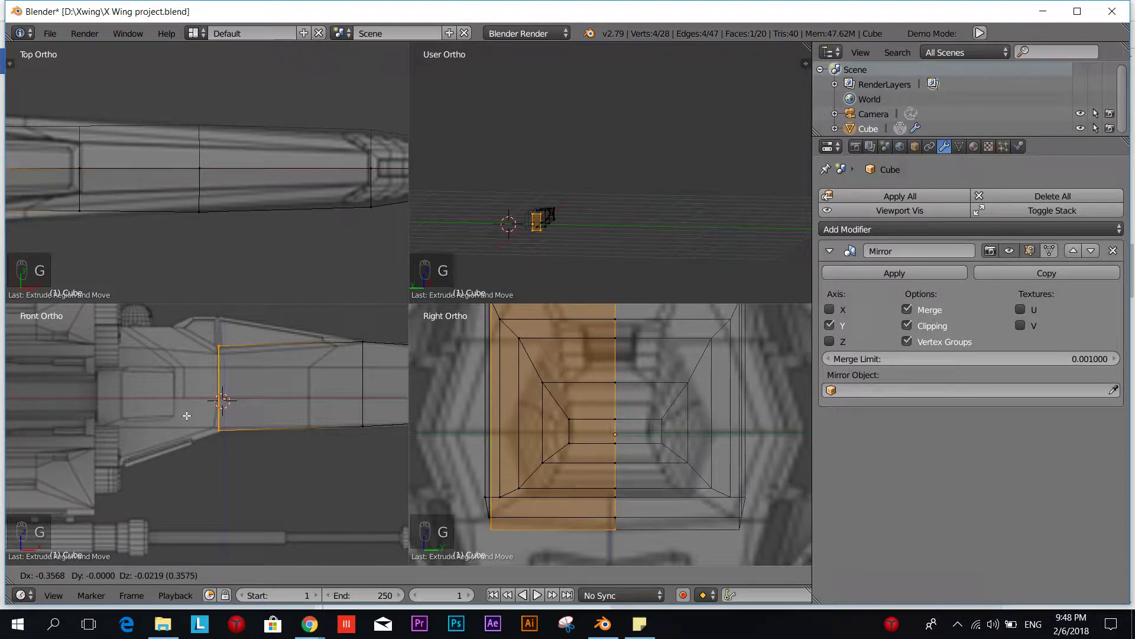
click(187, 416)
- Select the upper vertices of the fuselage's rear end and lower them slightly to fit the side blueprint
key(a)
scroll(195, 408, up, 2)
key(b)
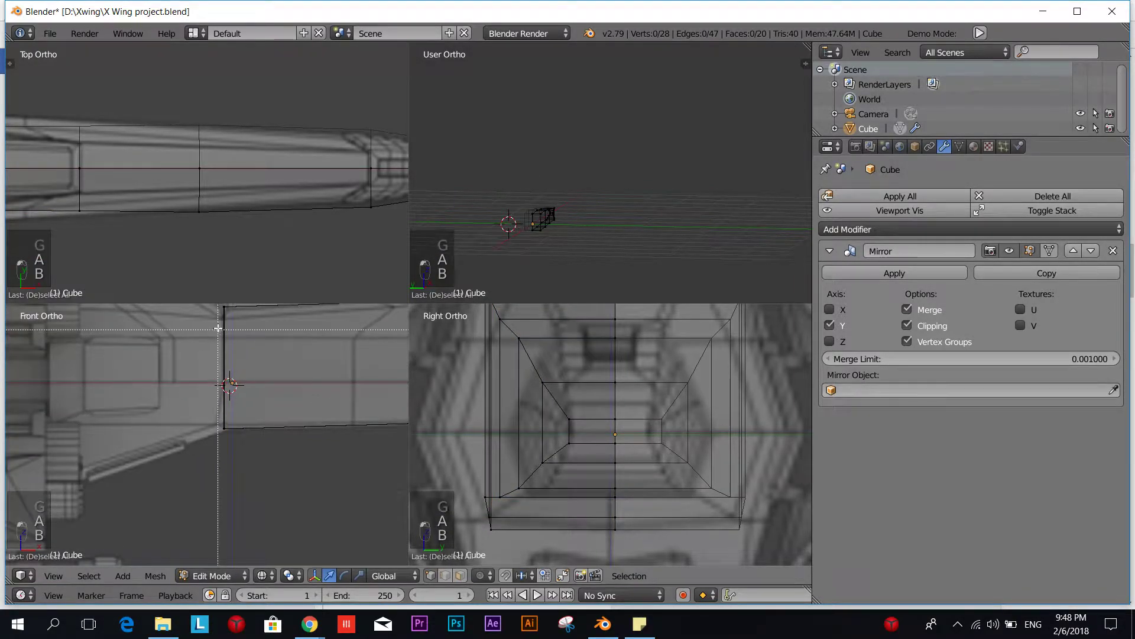
drag(248, 323, 254, 329)
key(g)
click(254, 341)
scroll(258, 353, down, 2)
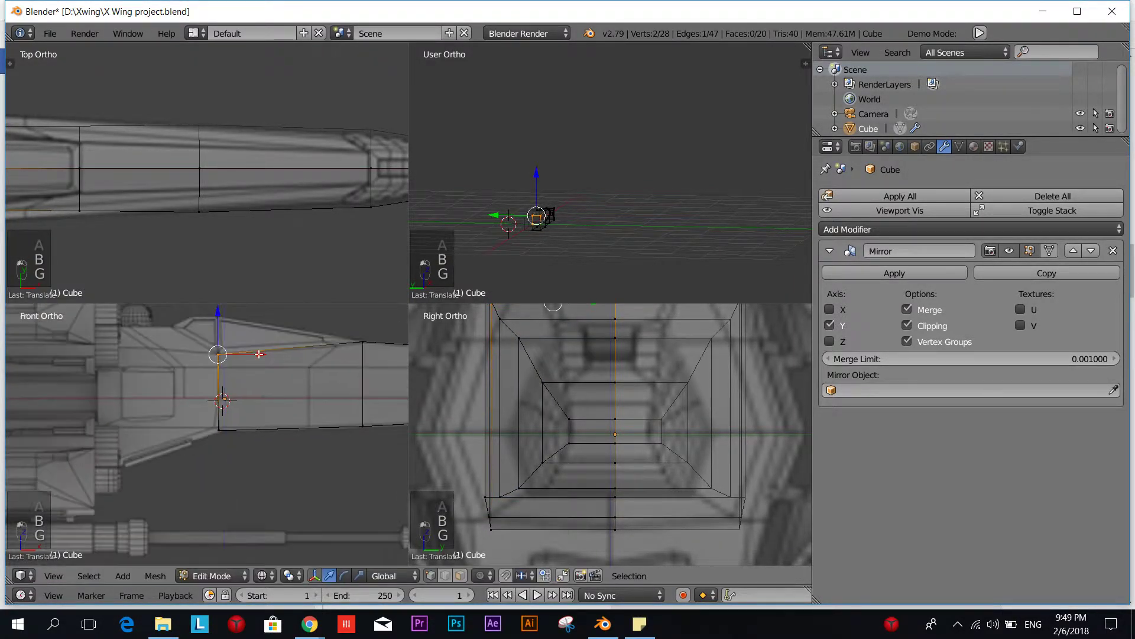
- Select the lower vertices of the rear end and raise them slightly to the fuselage's bottom outline
key(a)
key(b)
drag(210, 421, 233, 436)
key(g)
click(233, 431)
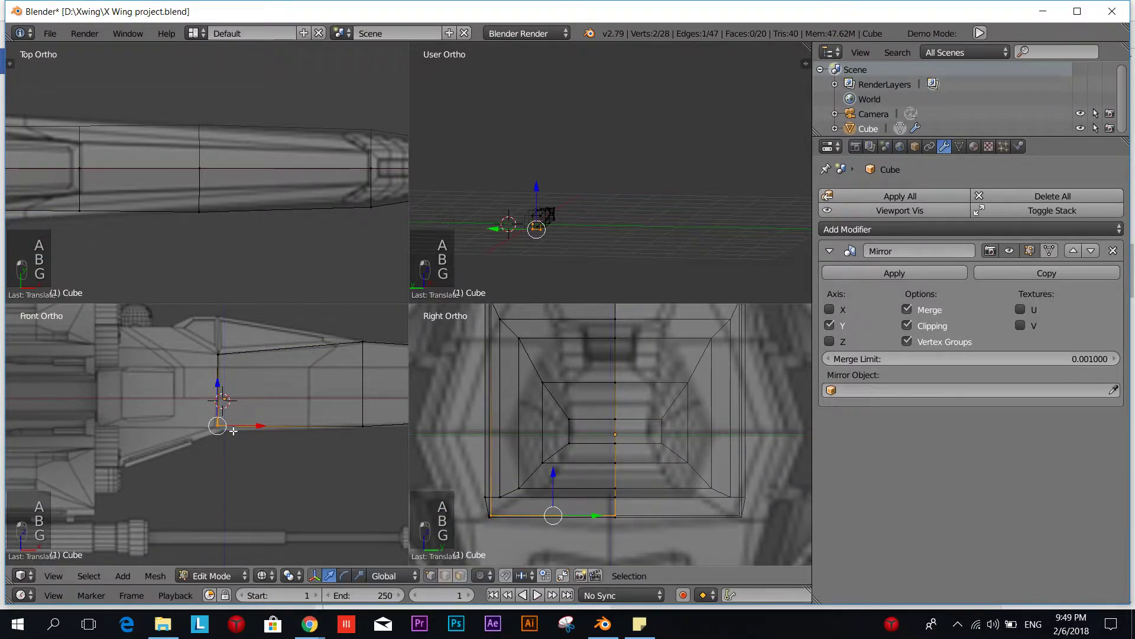
- Select all vertices of the fuselage's rear end in the front view
scroll(237, 435, down, 2)
key(a)
key(b)
drag(269, 358, 303, 452)
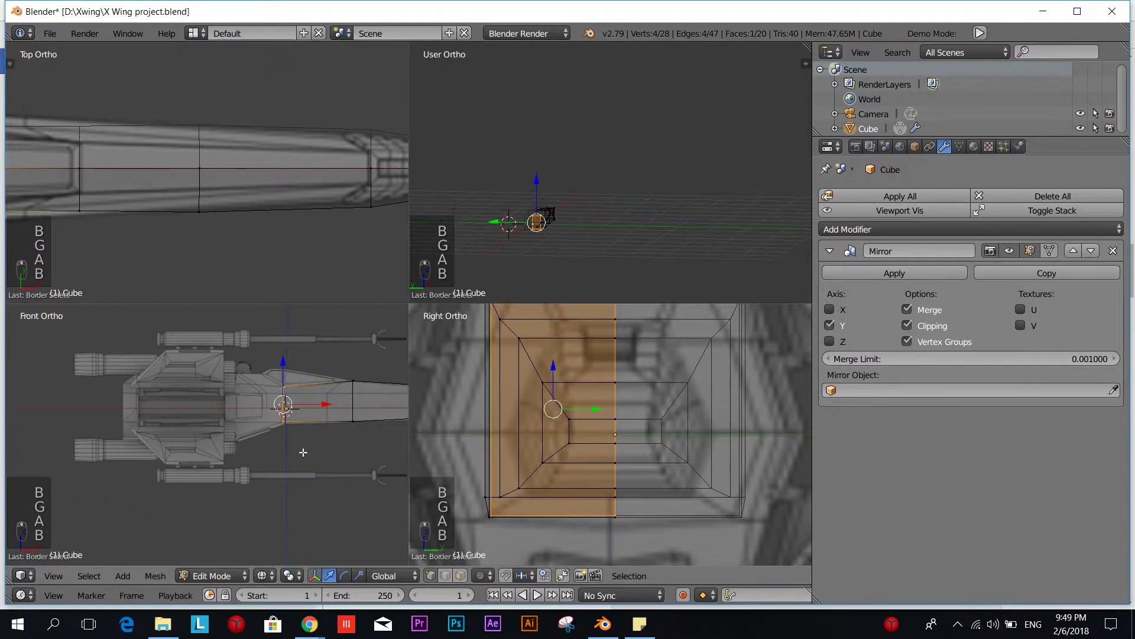
key(e)
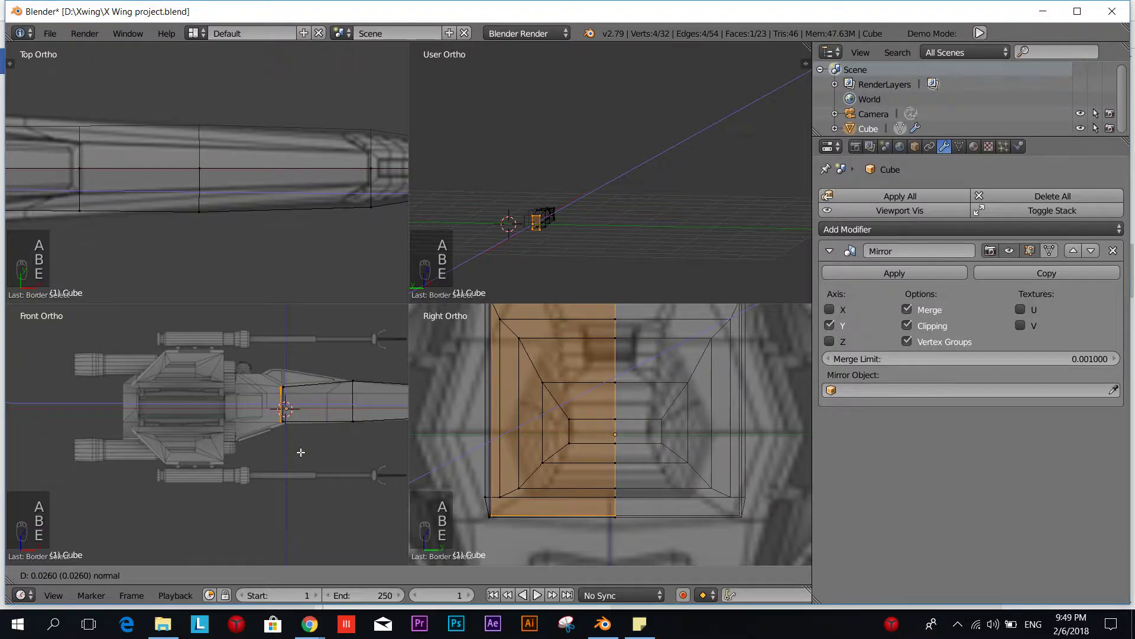
right_click(301, 453)
key(ctrl+z)
- Extrude the selected rear end about 1.75 units back to the end of the engine section and clear the selection
key(e)
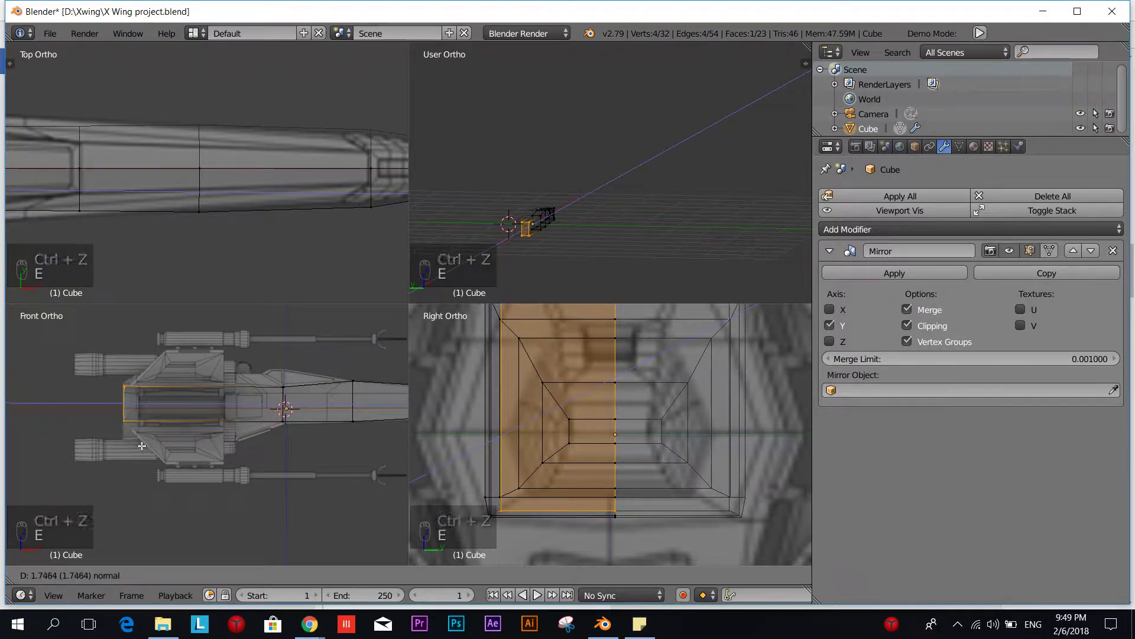
click(142, 446)
scroll(204, 450, up, 2)
key(a)
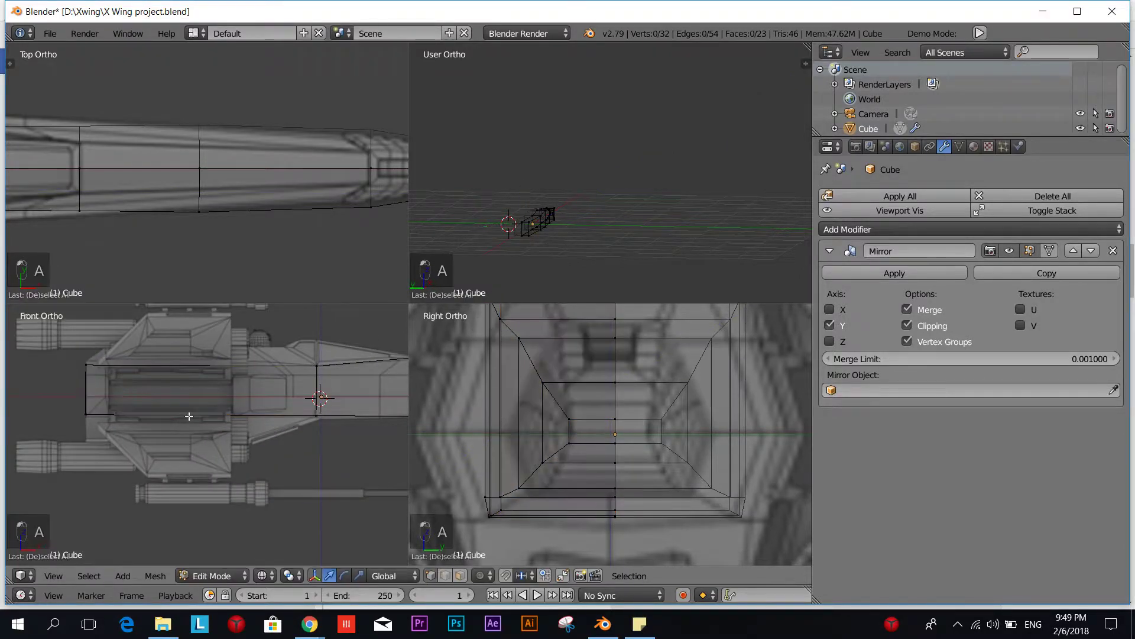
- Select the upper vertices of the long rear section and extrude them about 0.15 units upward
key(b)
drag(70, 350, 329, 384)
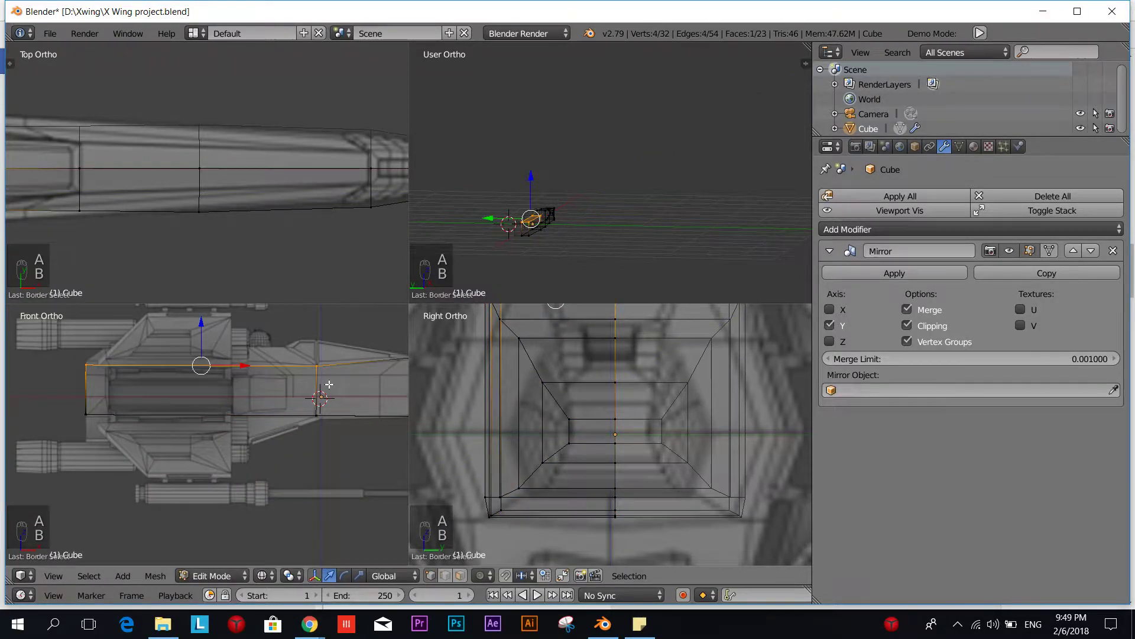
key(e)
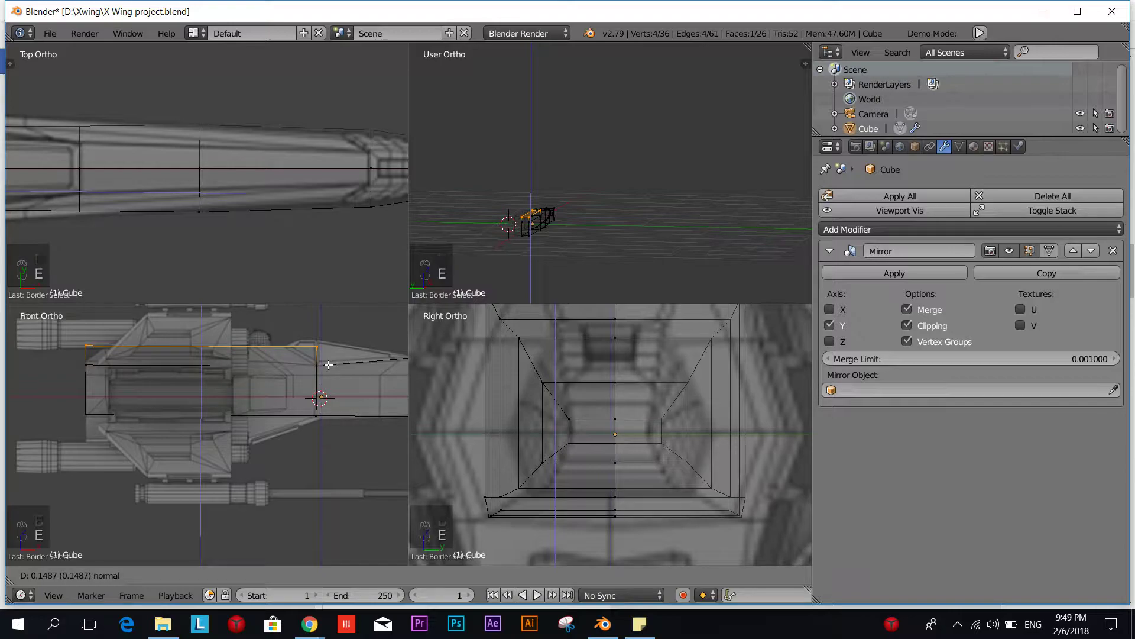
click(329, 365)
- Scale the new top face to about 0.8 along X and shift it slightly backward to match the blueprint
key(s)
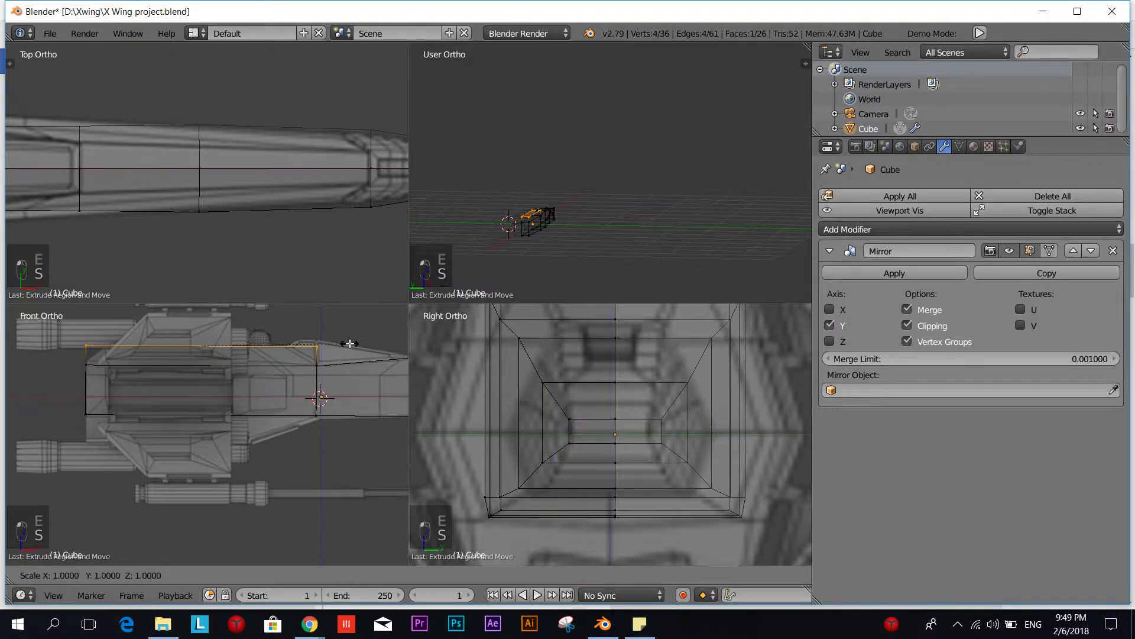
key(x)
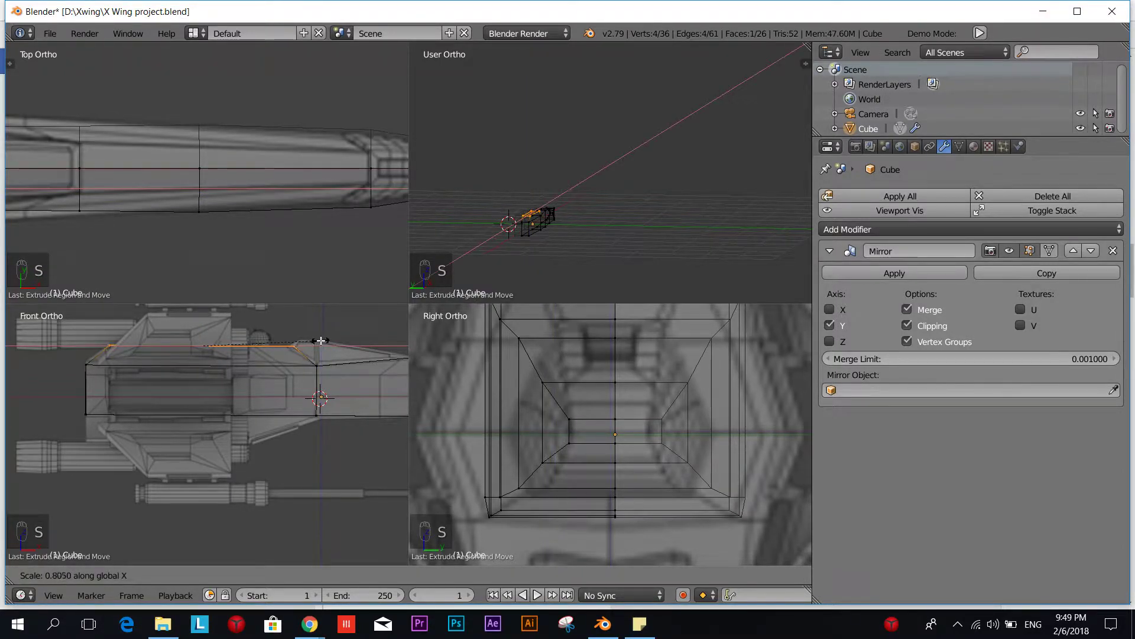
click(322, 341)
key(g)
click(314, 341)
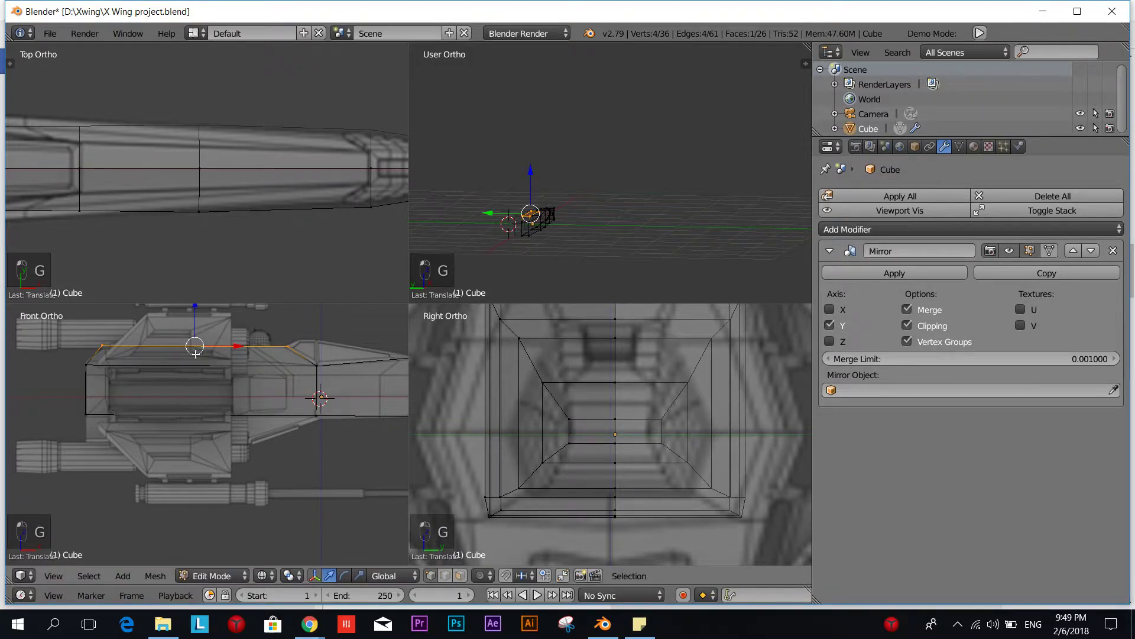
- Select the rearmost vertices of the raised top and move them about 0.04 units forward and slightly up
key(a)
key(b)
drag(92, 334, 118, 356)
key(g)
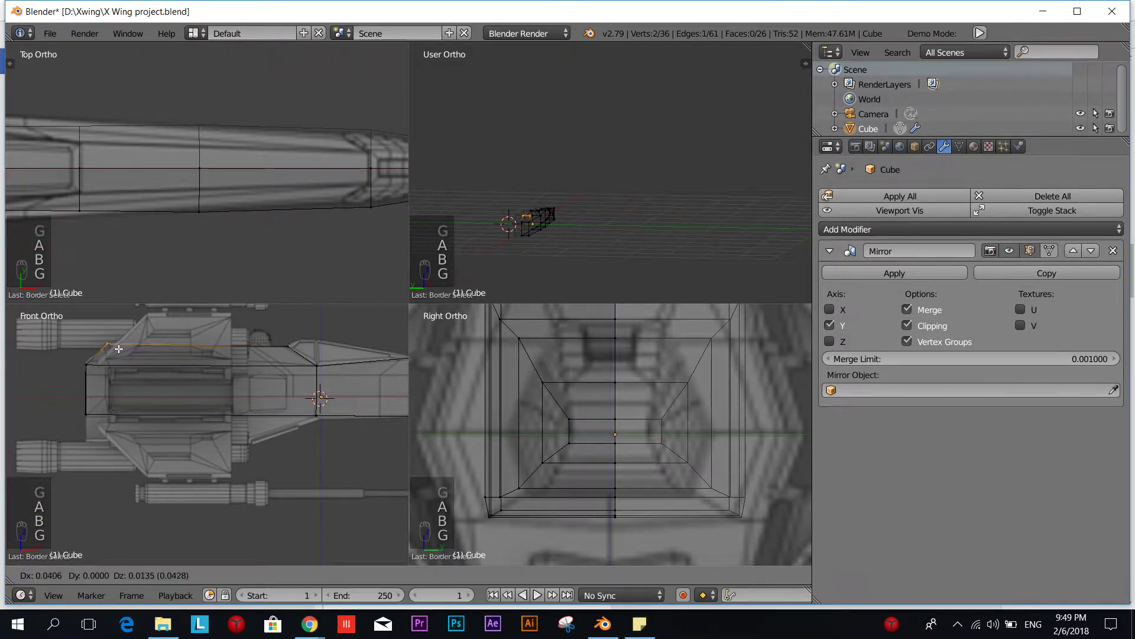
click(118, 349)
- Select the lower vertices of the long rear section and extrude them about 0.2 units downward
key(a)
key(b)
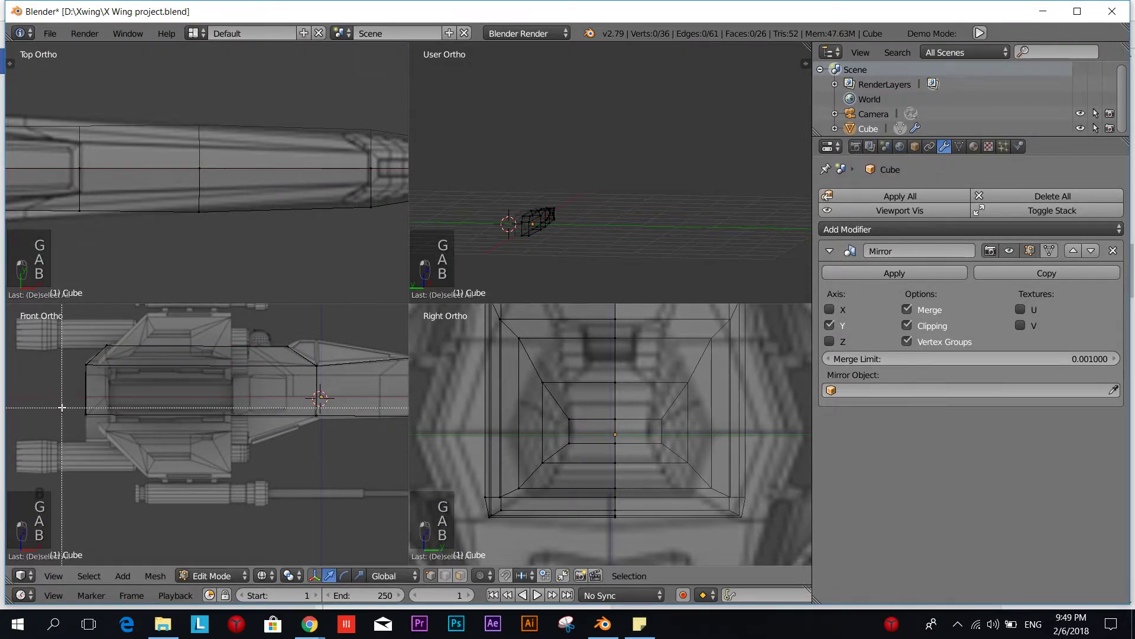
drag(62, 407, 342, 441)
key(e)
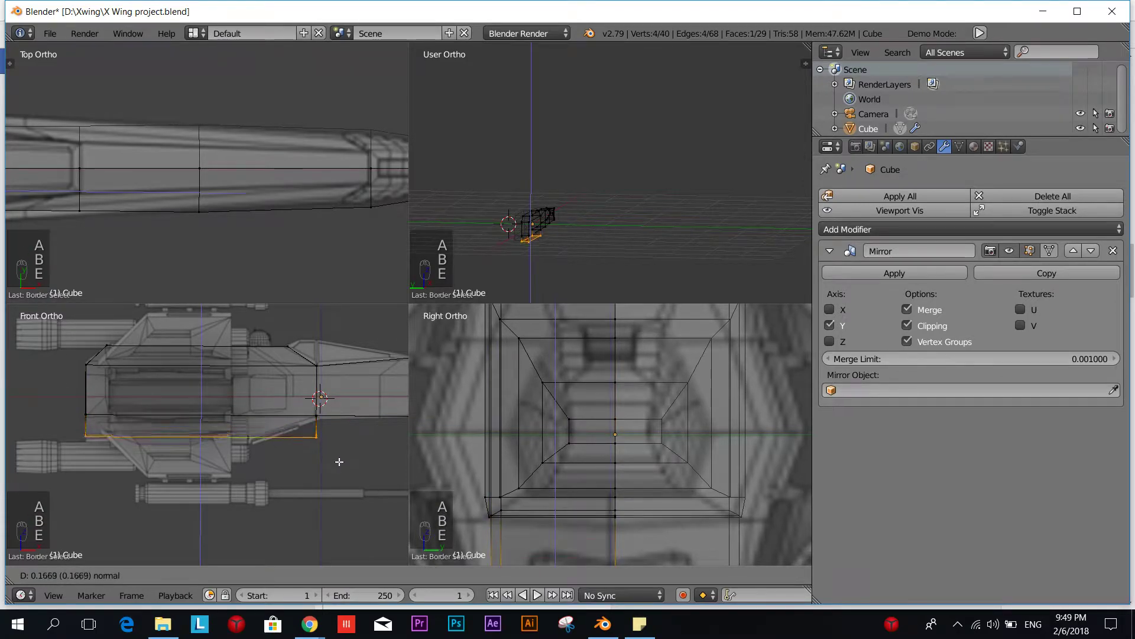
click(339, 464)
- Select the front vertices of the new underside and move them about 0.5 units back and slightly down along the blueprint's slope
key(a)
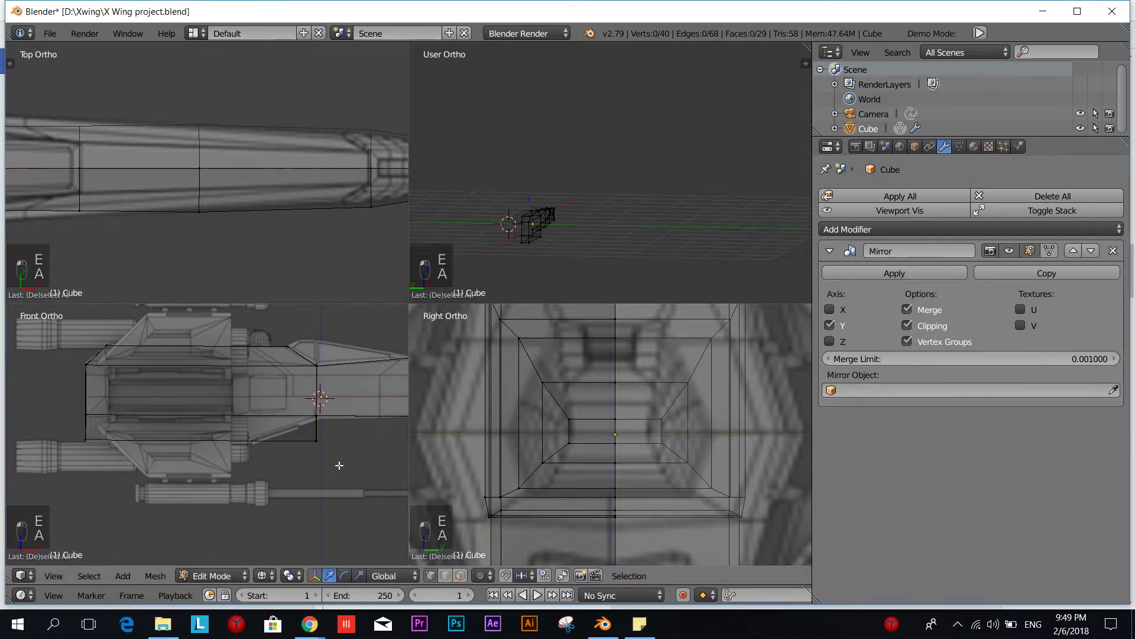
key(b)
drag(302, 429, 351, 462)
key(g)
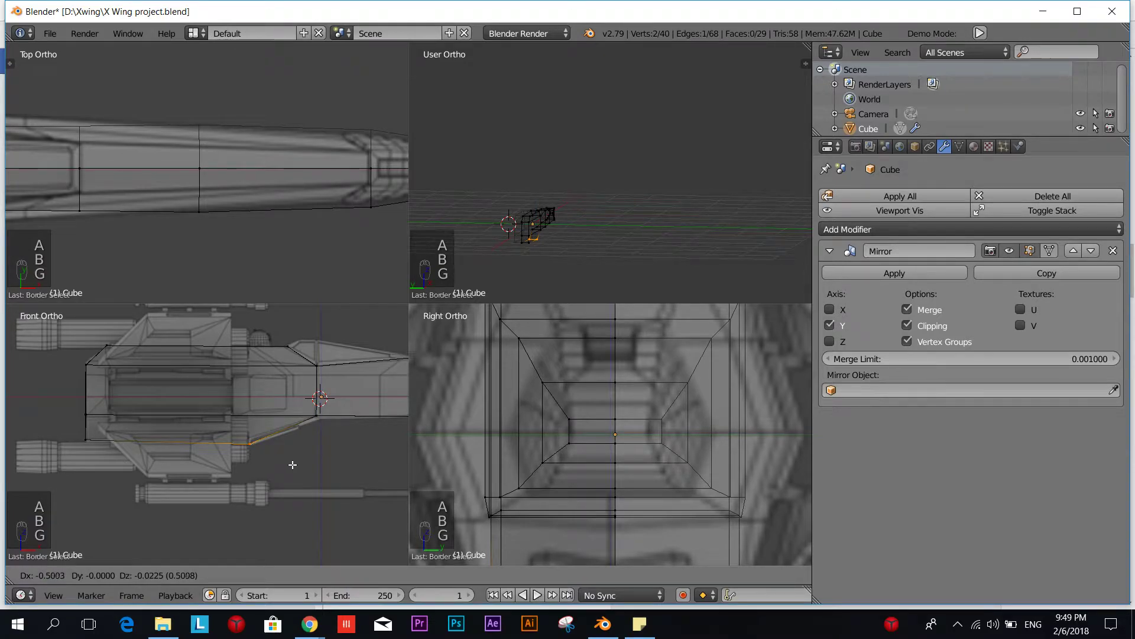
click(292, 463)
- Enlarge the viewports and examine the whole fuselage mesh in the top and perspective views
scroll(292, 463, down, 3)
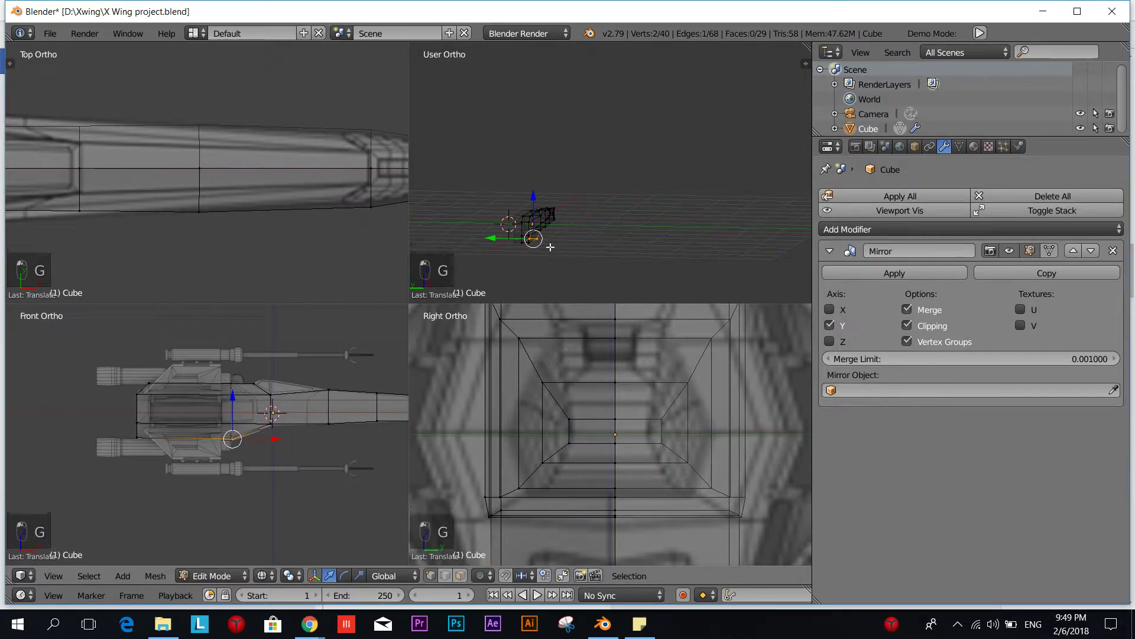
scroll(585, 239, up, 3)
scroll(585, 240, down, 5)
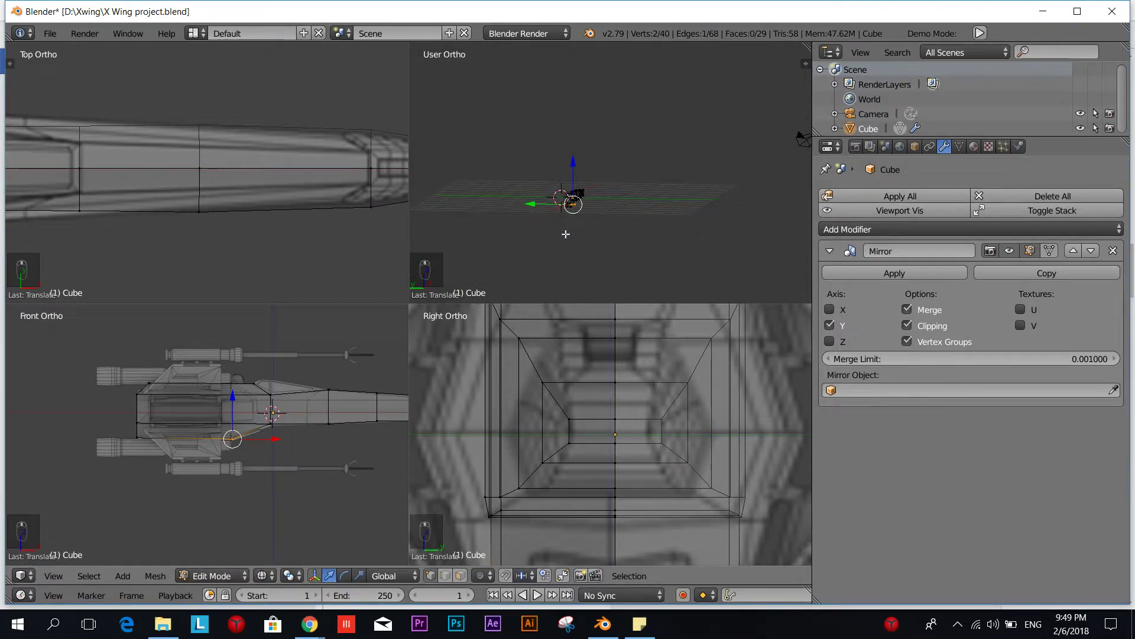
scroll(168, 207, down, 5)
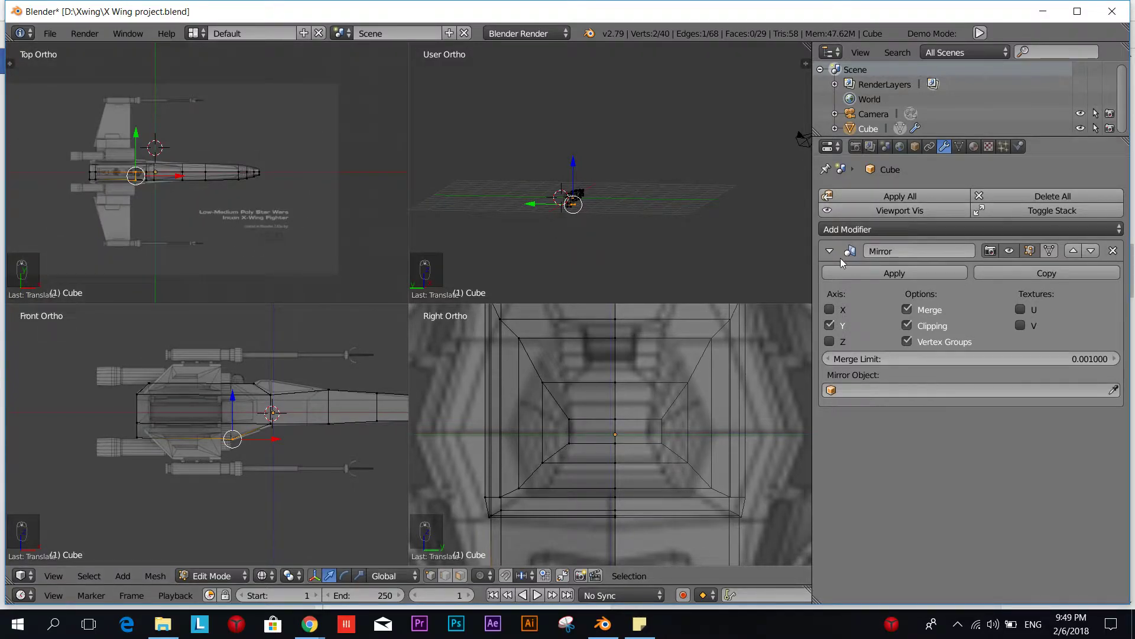
drag(812, 253, 1054, 253)
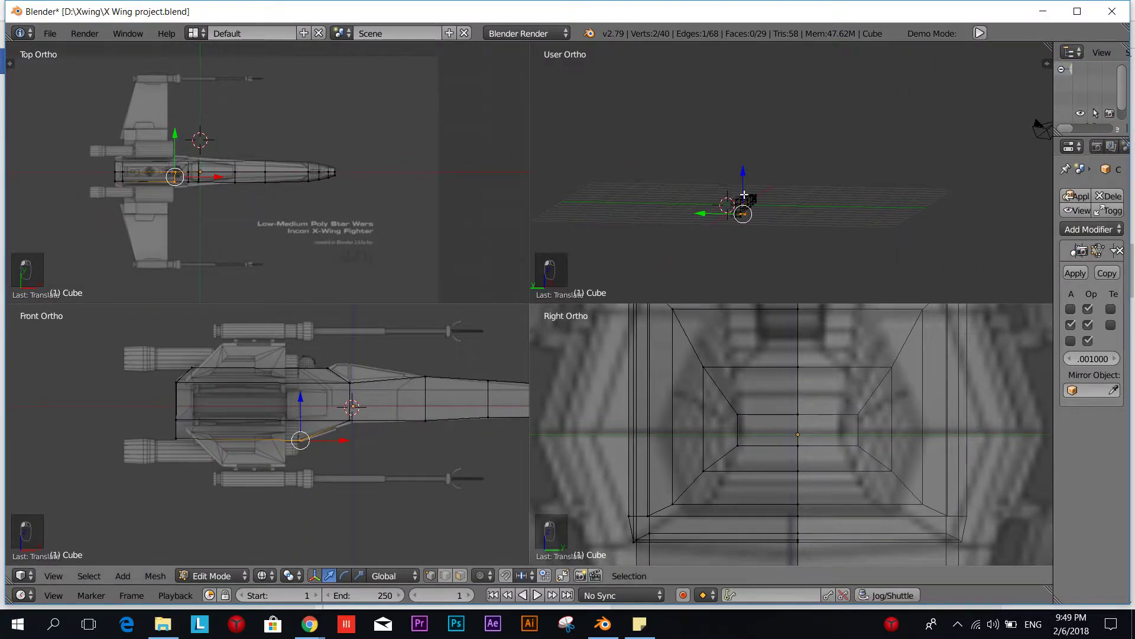
middle_drag(626, 260, 770, 230)
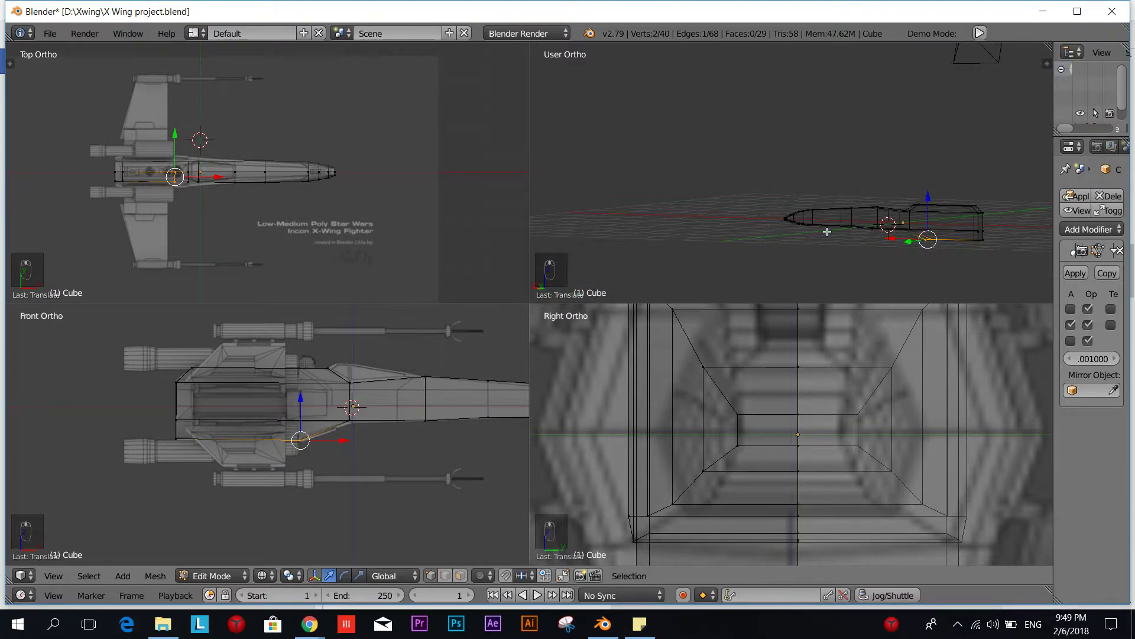
- Switch the perspective viewport to the front view, frame the fuselage against its blueprint, and widen the properties area again
key(KP_1)
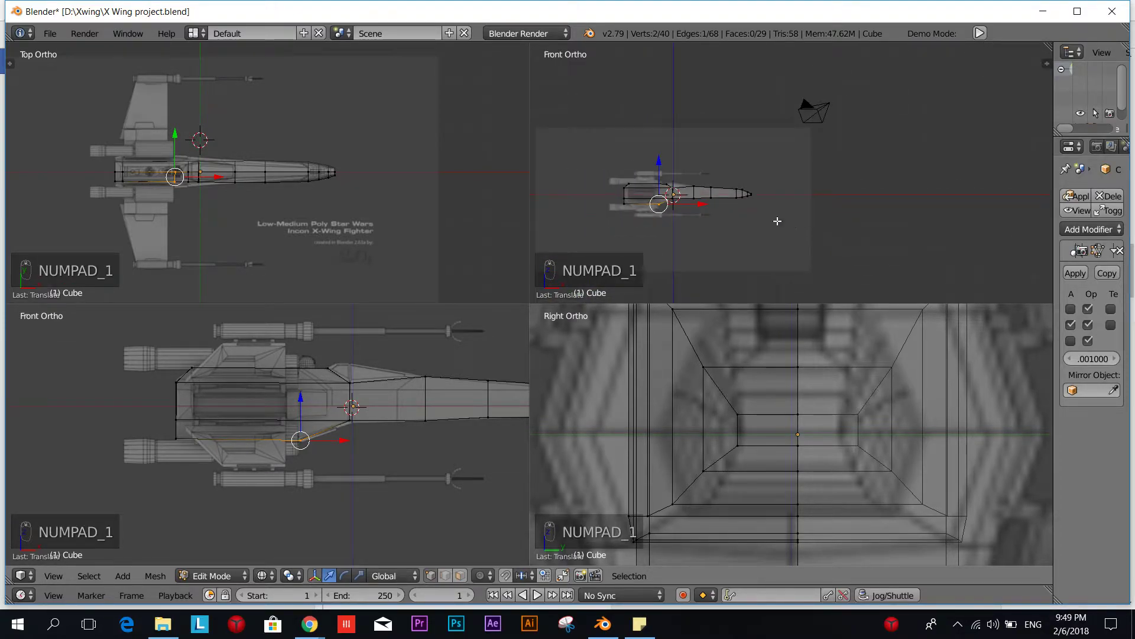
scroll(768, 231, up, 5)
shift+middle_drag(740, 223, 896, 152)
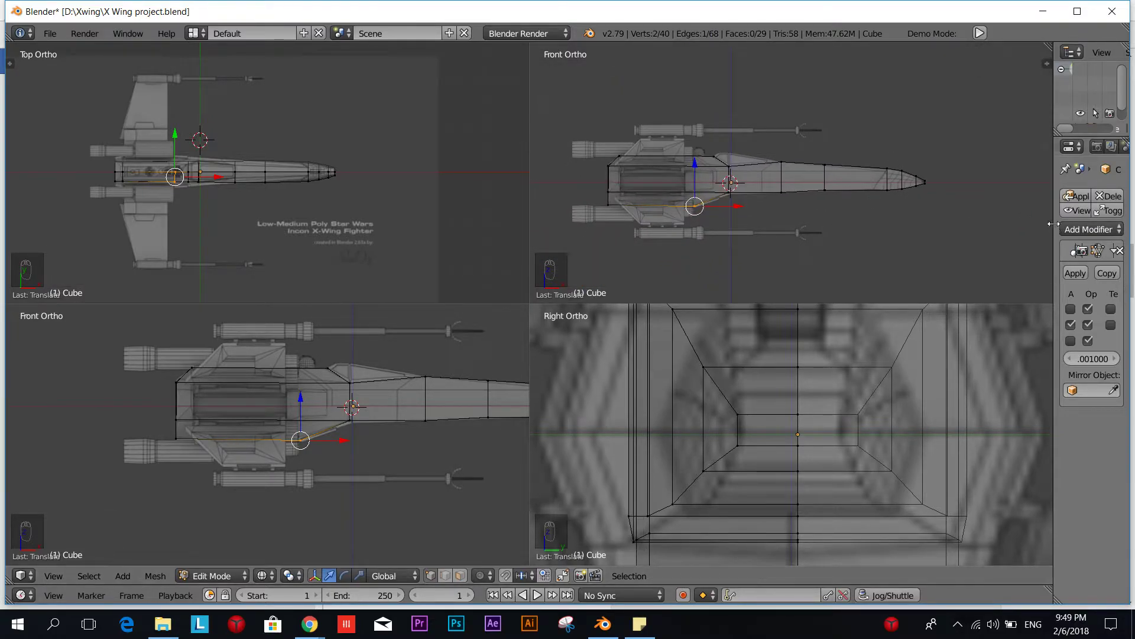
click(998, 219)
drag(1052, 224, 920, 247)
scroll(694, 228, up, 1)
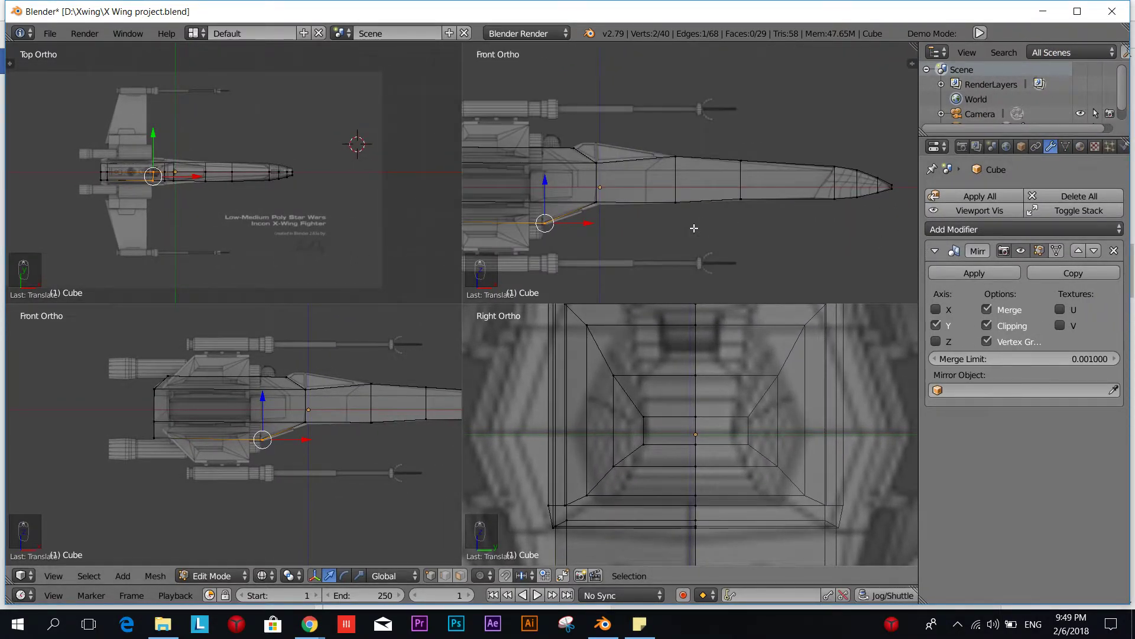